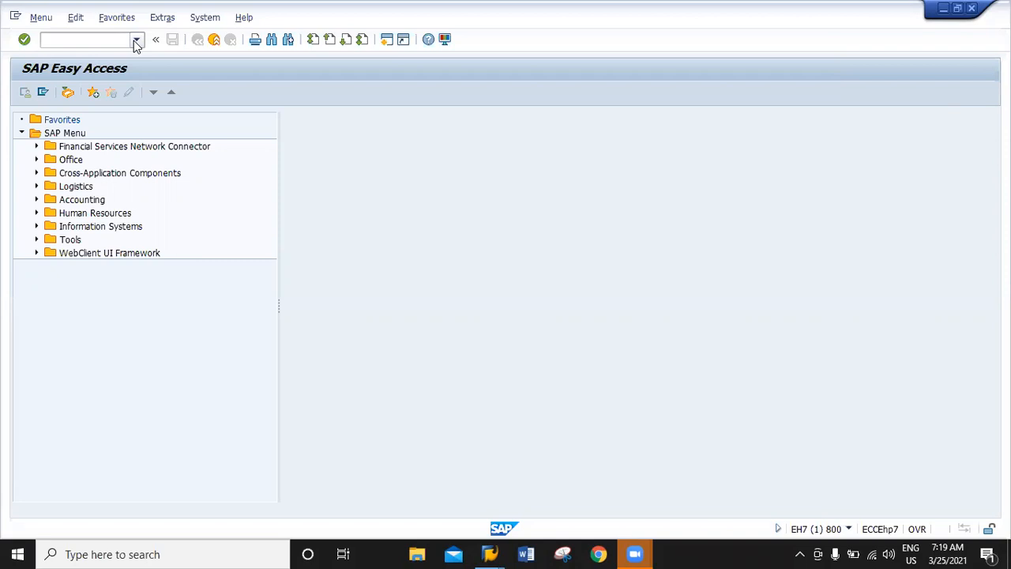
Start the Customizing project transaction and display the SAP Reference IMG
left_click(137, 41)
left_click(136, 41)
left_click(81, 55)
key("Return")
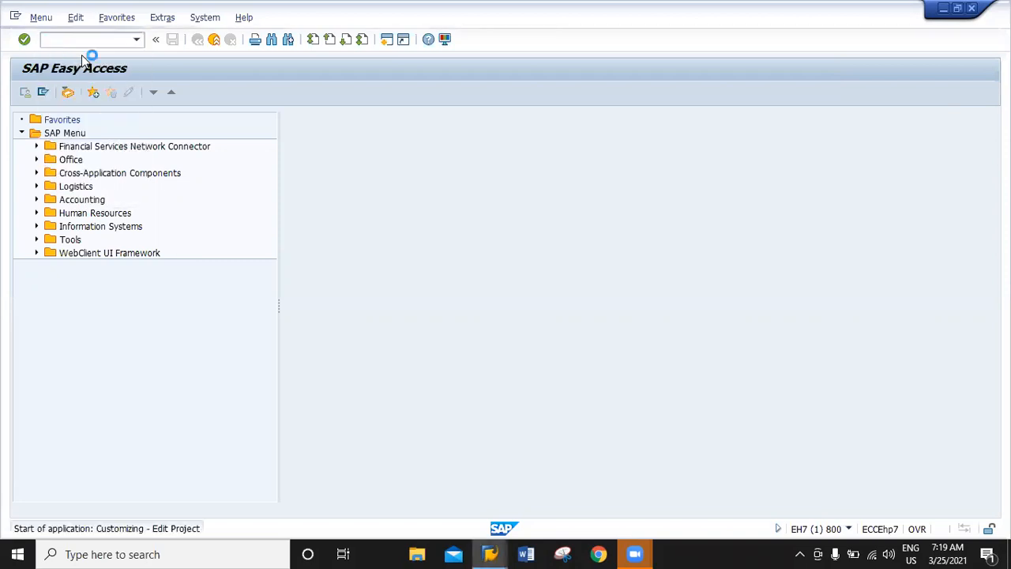
left_click(103, 92)
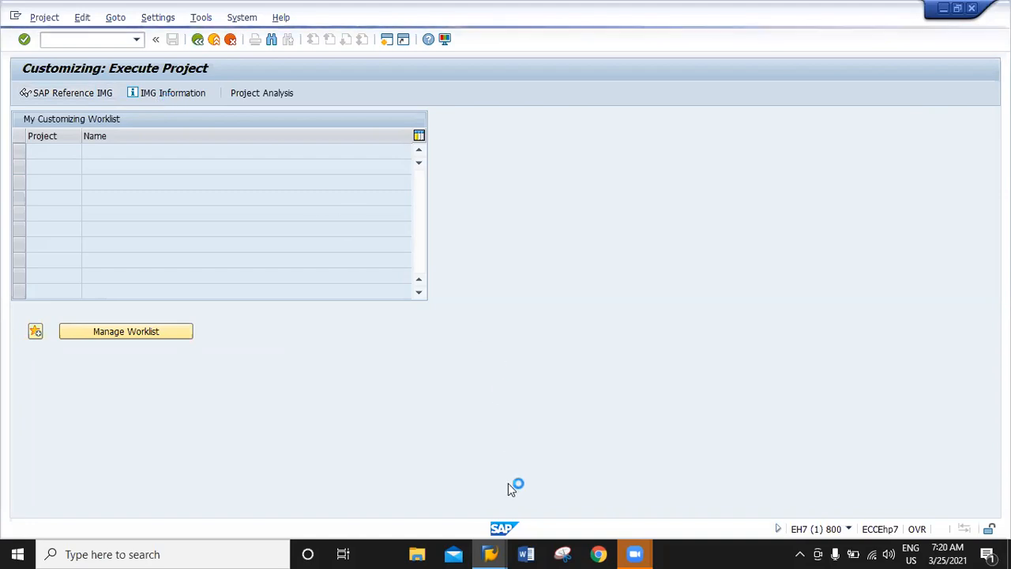
Expand the IMG structure through Materials Management, Purchasing, Purchase Requisition and Release Procedure down to Procedure with Classification
scroll(111, 394, "down", 3)
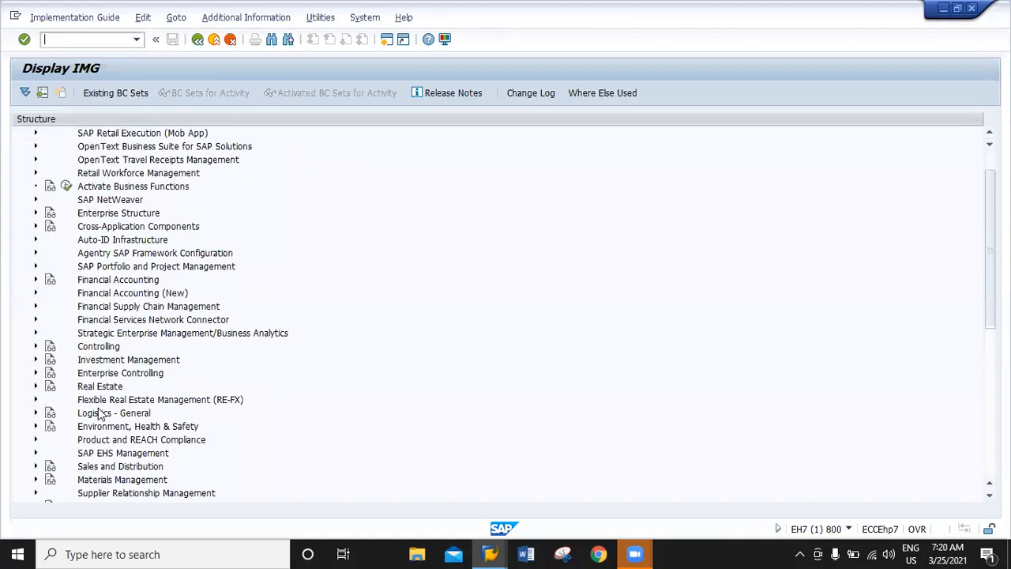
left_click(36, 416)
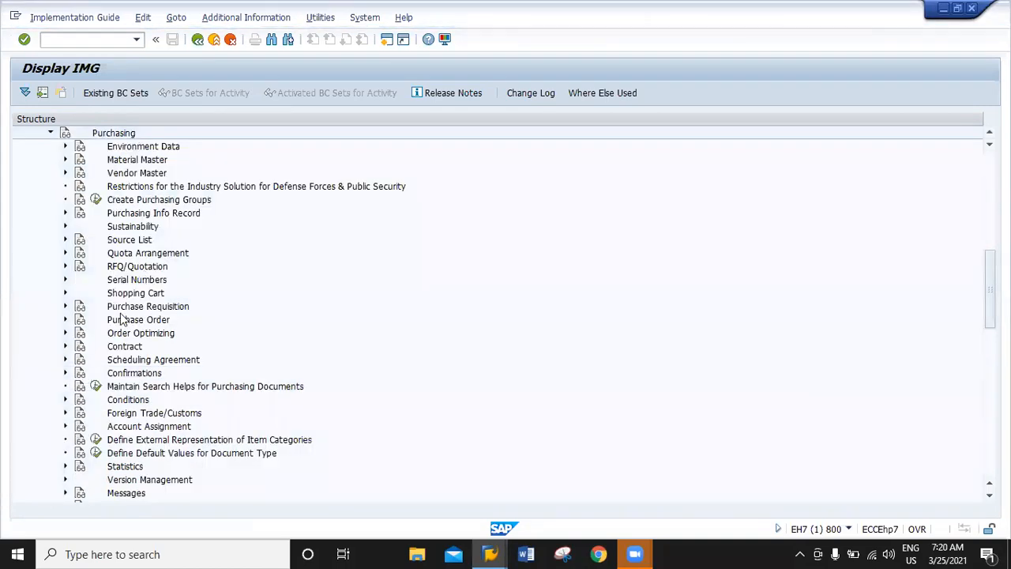
left_click(66, 307)
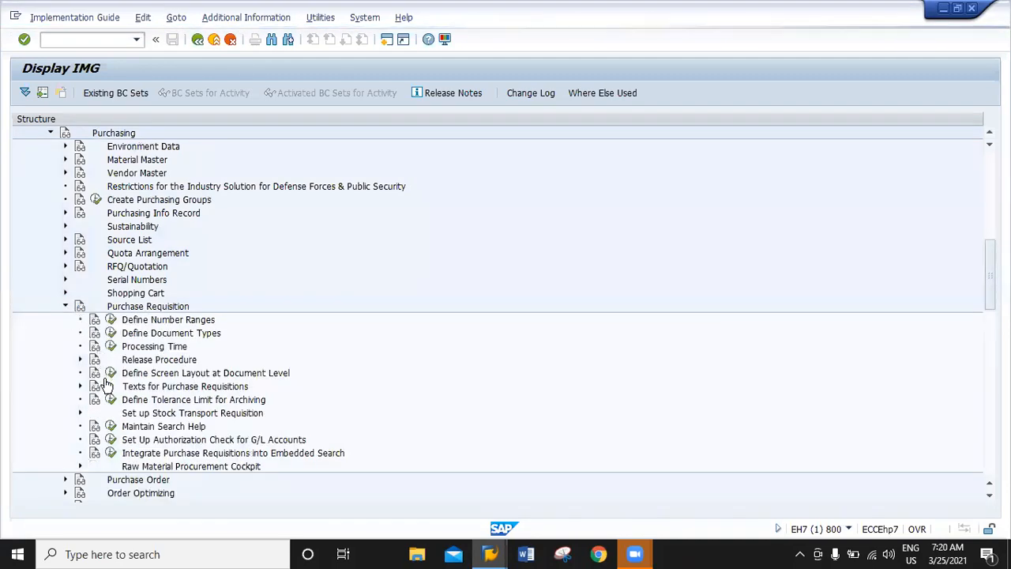
left_click(80, 360)
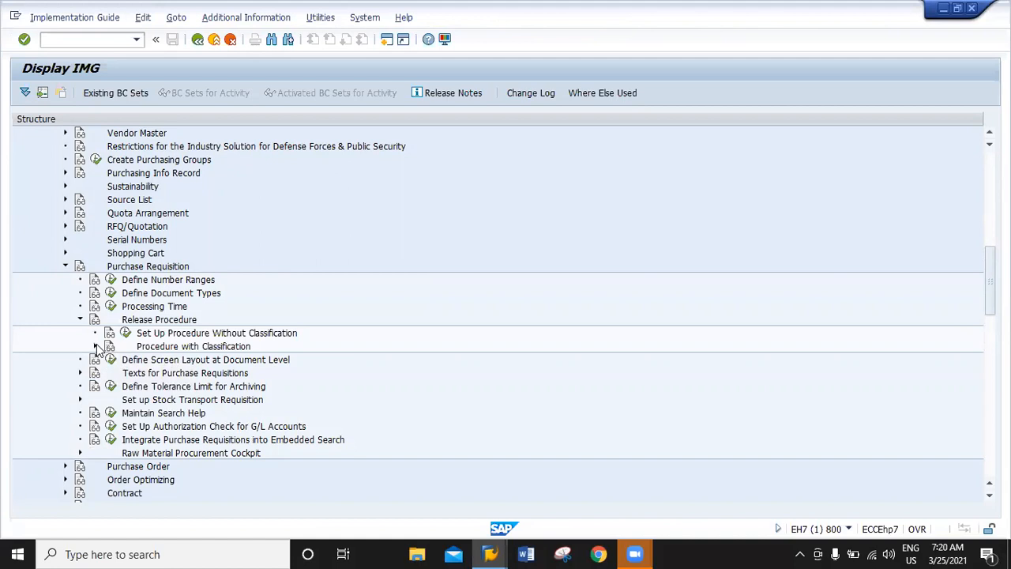
left_click(95, 346)
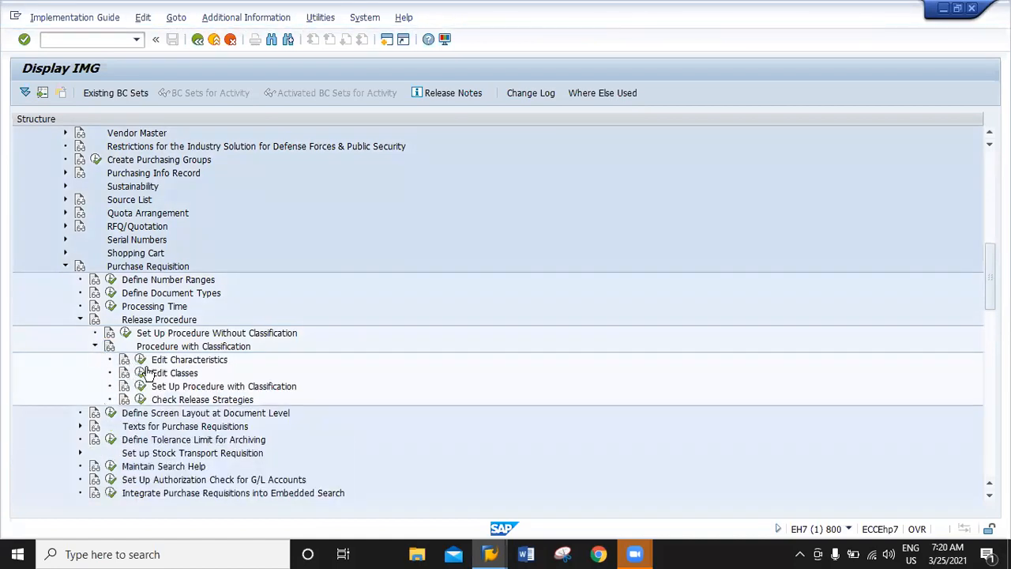
Run the Edit Characteristics activity, look through the previously used characteristics and open PUR_ORGNISATION
left_click(140, 360)
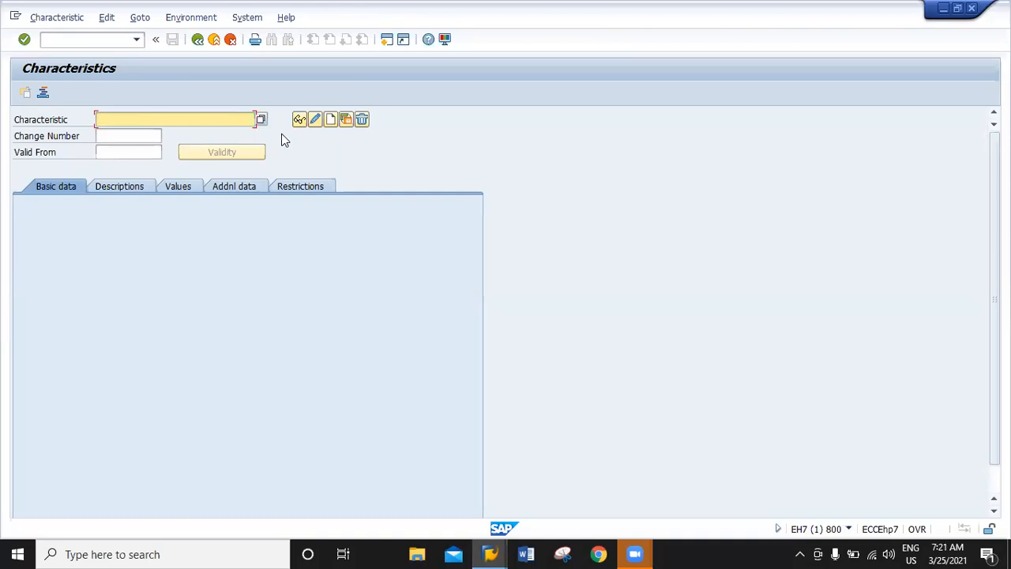
left_click(43, 93)
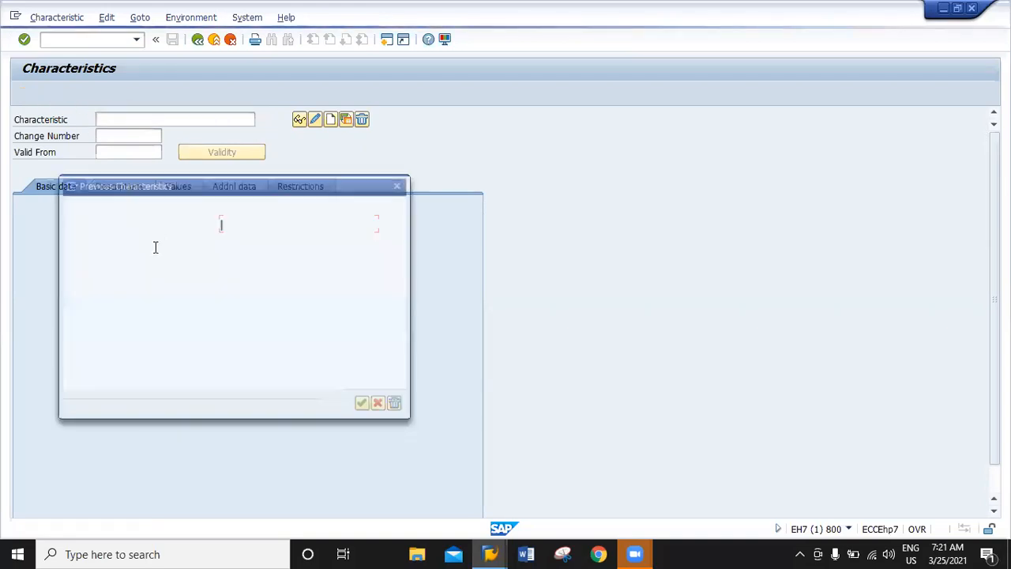
left_click_drag(144, 224, 61, 224)
left_click_drag(150, 239, 63, 239)
left_click_drag(138, 255, 62, 256)
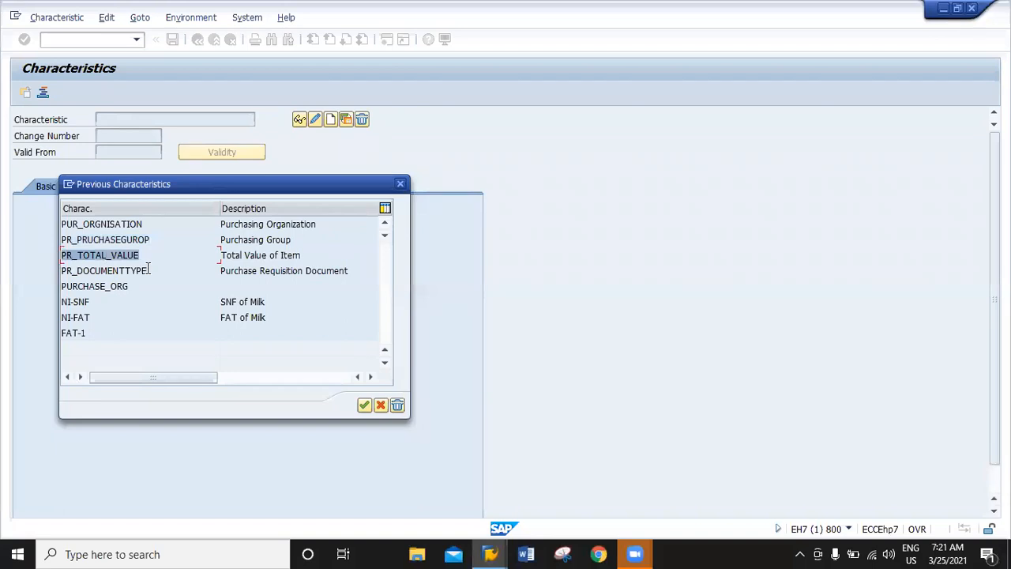
left_click_drag(149, 270, 36, 268)
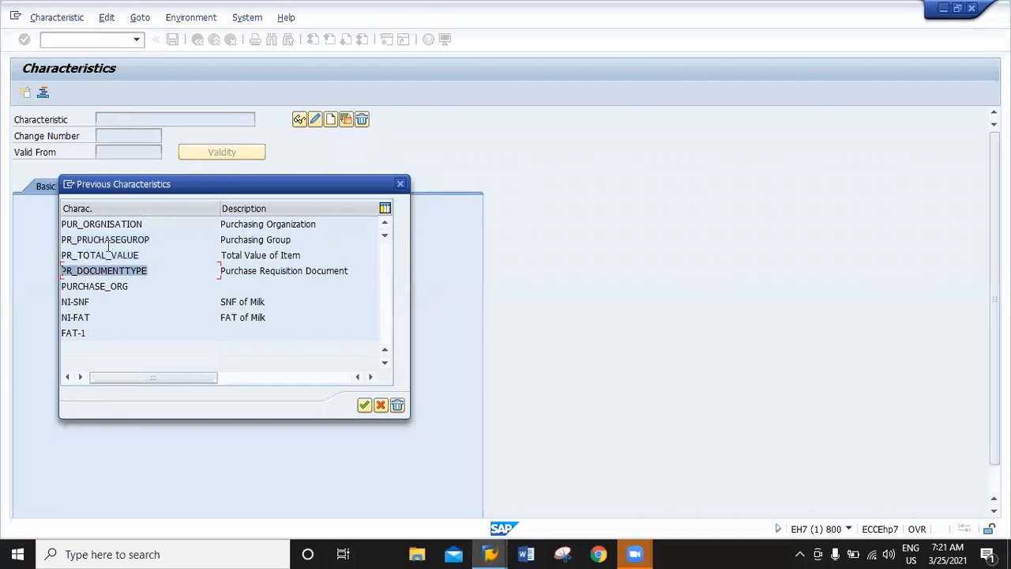
double_click(120, 225)
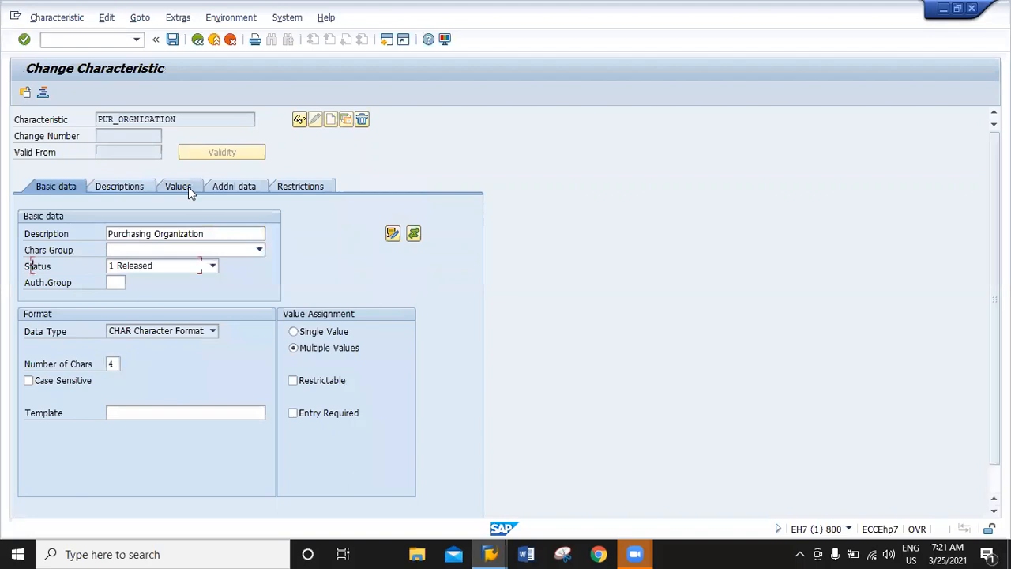
Examine the allowed values and the table and field reference of PUR_ORGNISATION, and return to the IMG
left_click(188, 188)
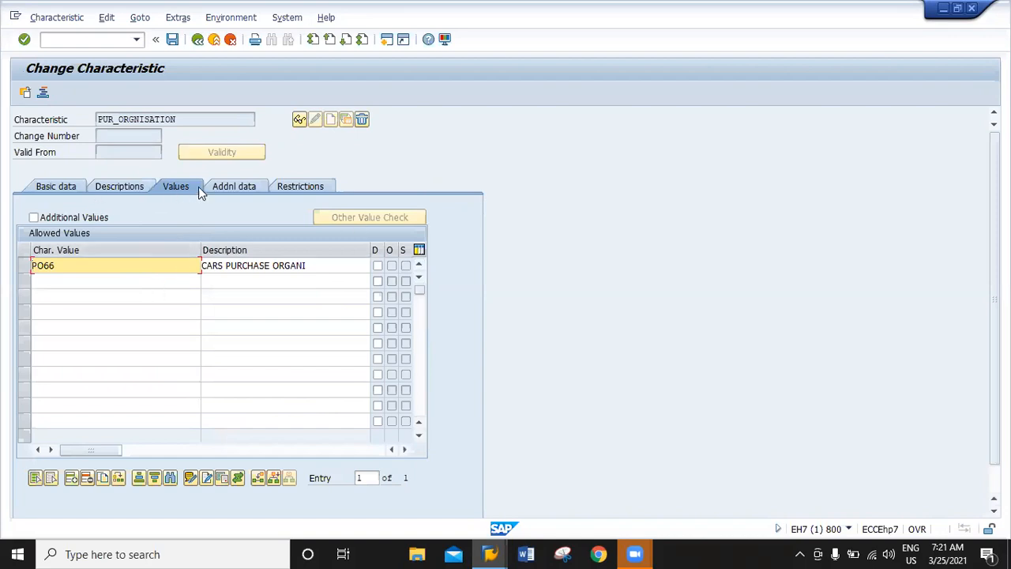
left_click(220, 188)
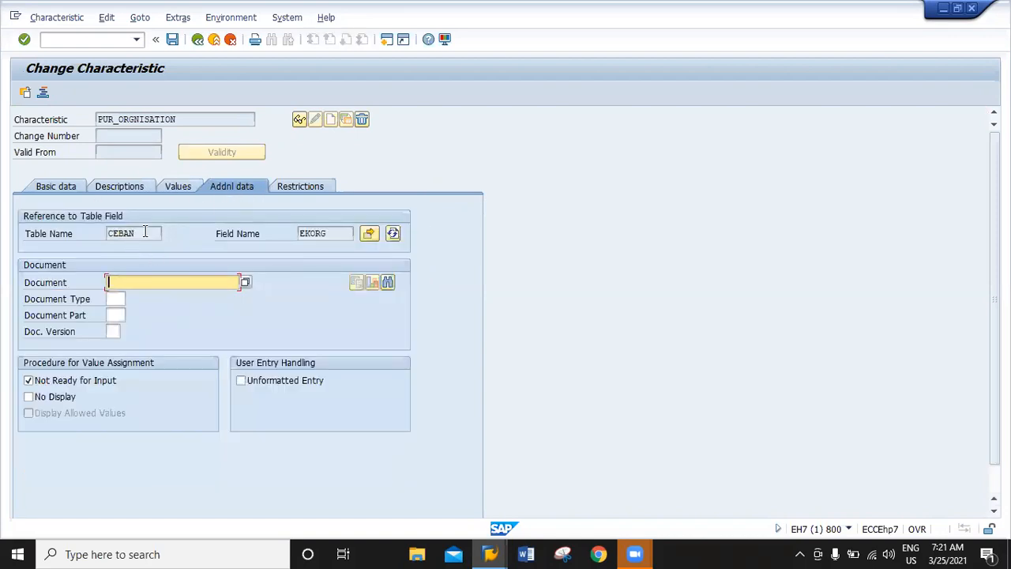
double_click(115, 233)
left_click_drag(326, 234, 293, 235)
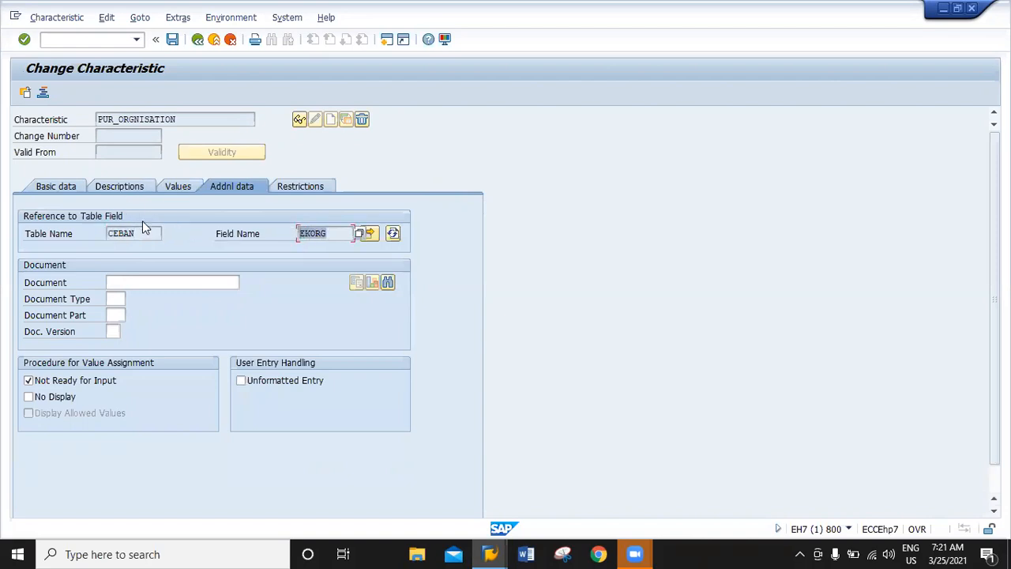
left_click_drag(145, 235, 84, 236)
left_click_drag(154, 237, 96, 235)
left_click(132, 186)
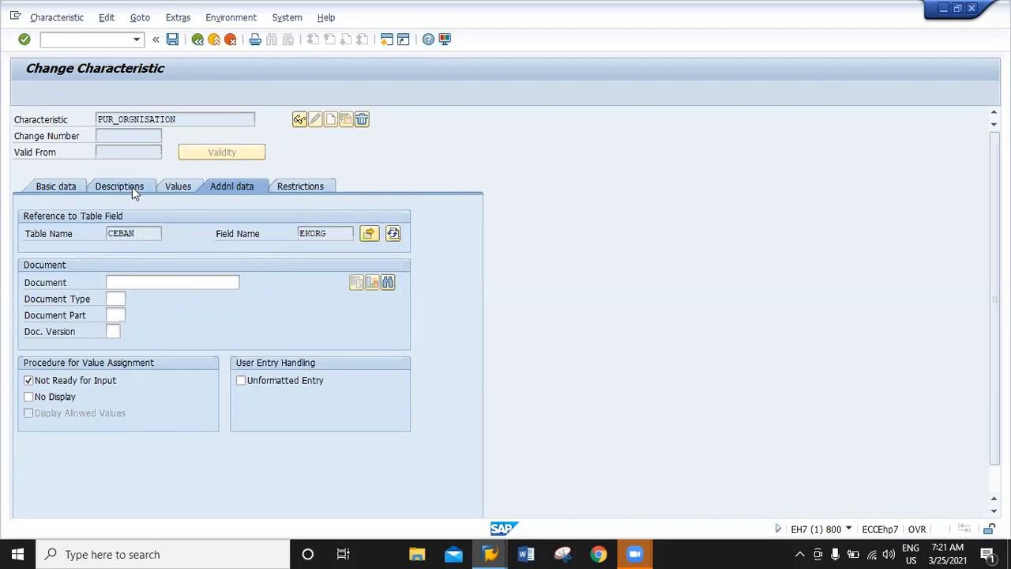
left_click(217, 41)
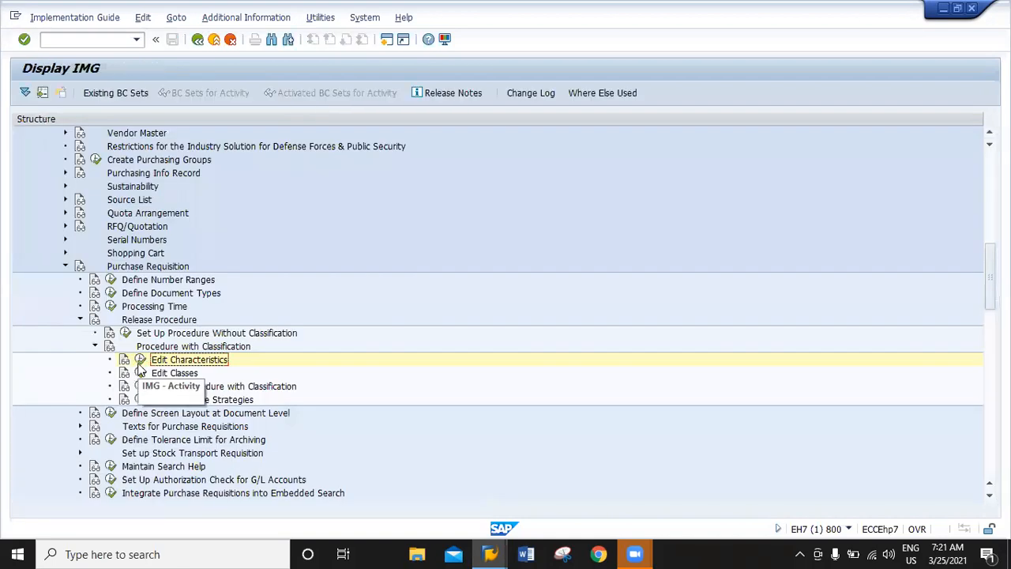
Open the PR_TOTAL_VALUE characteristic, examine its basic data and allowed value intervals, and return to the IMG
left_click(140, 360)
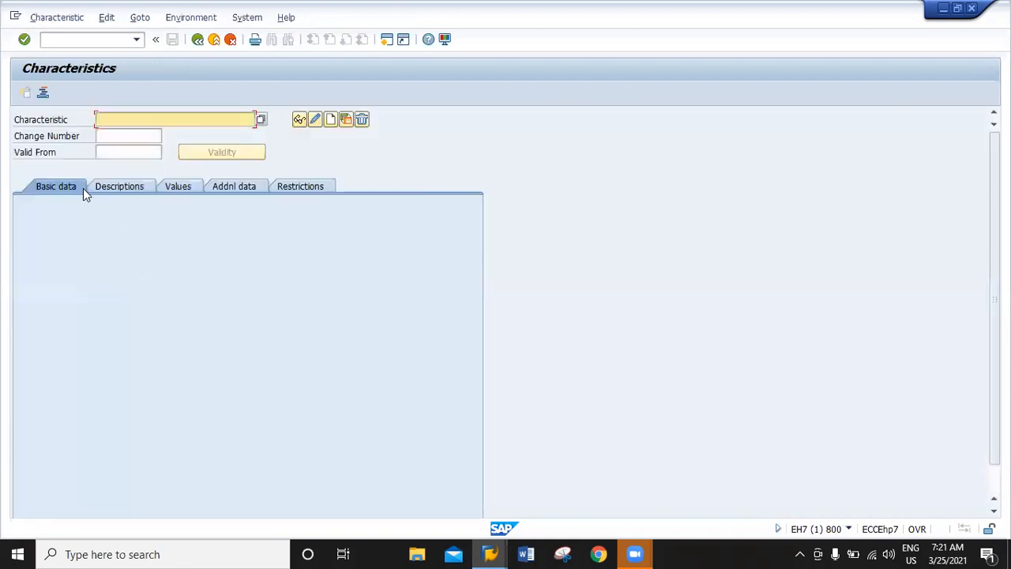
left_click(44, 92)
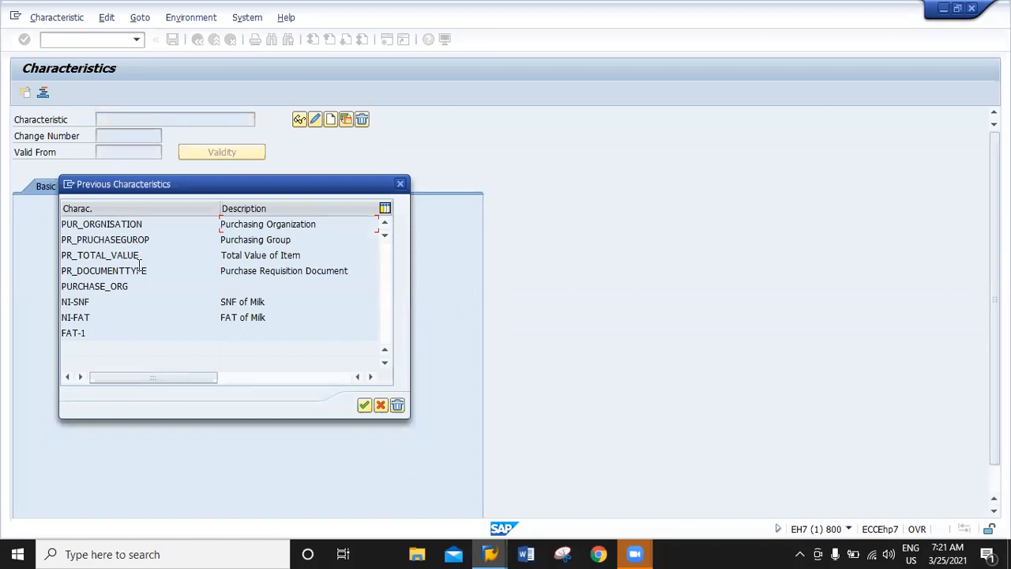
double_click(118, 255)
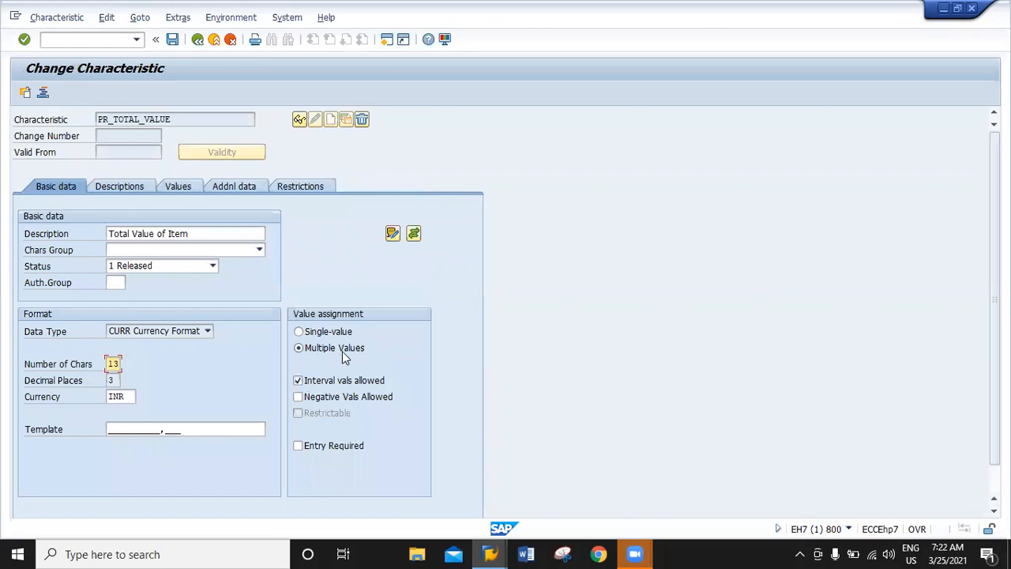
left_click(214, 188)
left_click(179, 188)
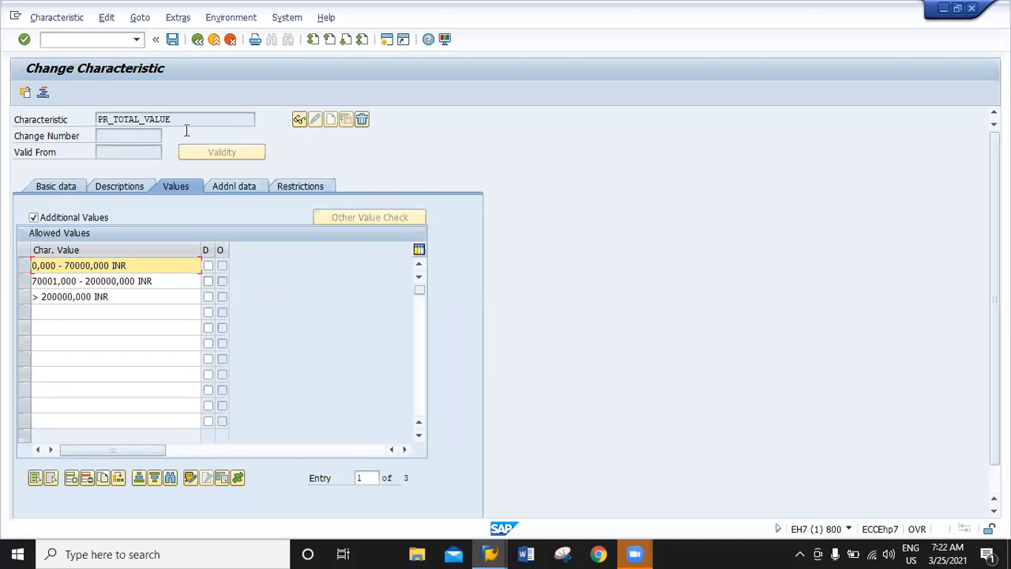
left_click(212, 42)
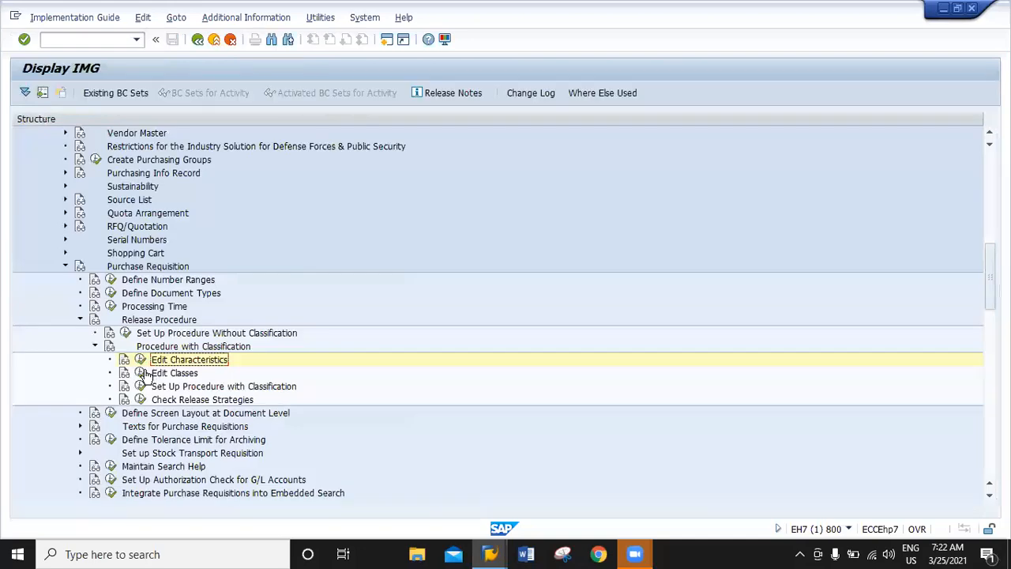
left_click(141, 373)
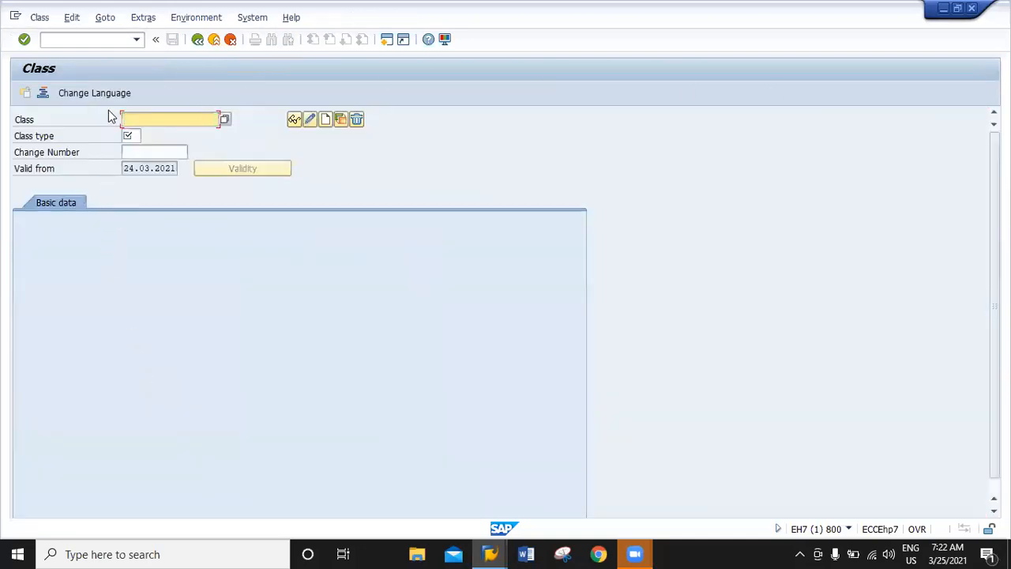
left_click(42, 93)
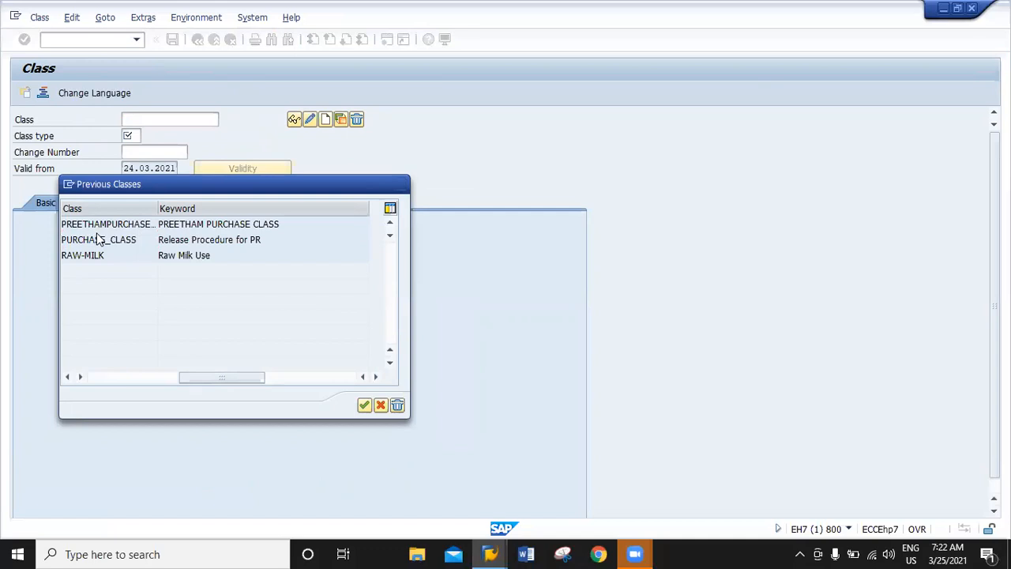
double_click(97, 240)
left_click(212, 44)
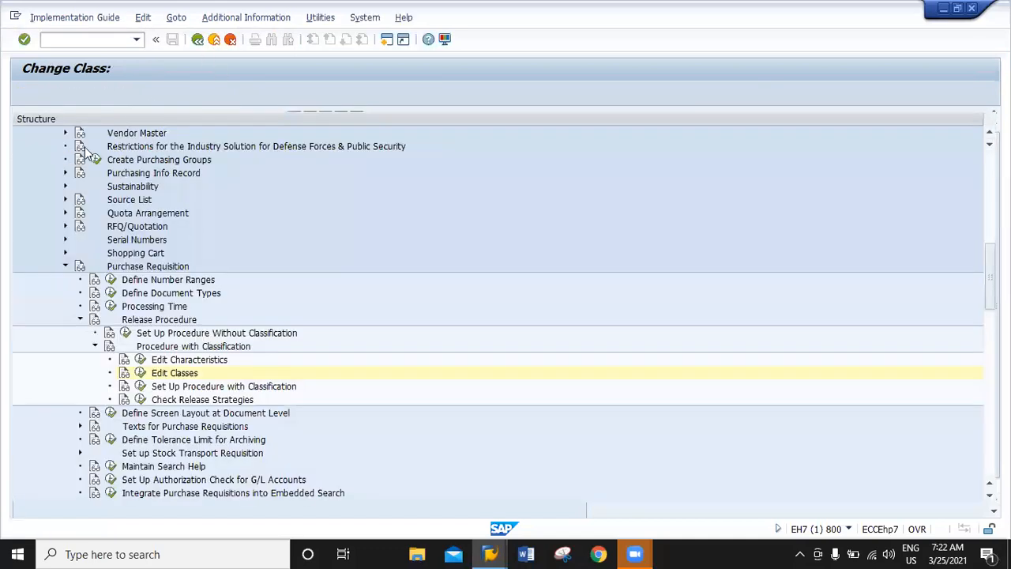
Run Edit Classes, open the first previously used class, examine its assigned characteristics, and return to the IMG
left_click(145, 371)
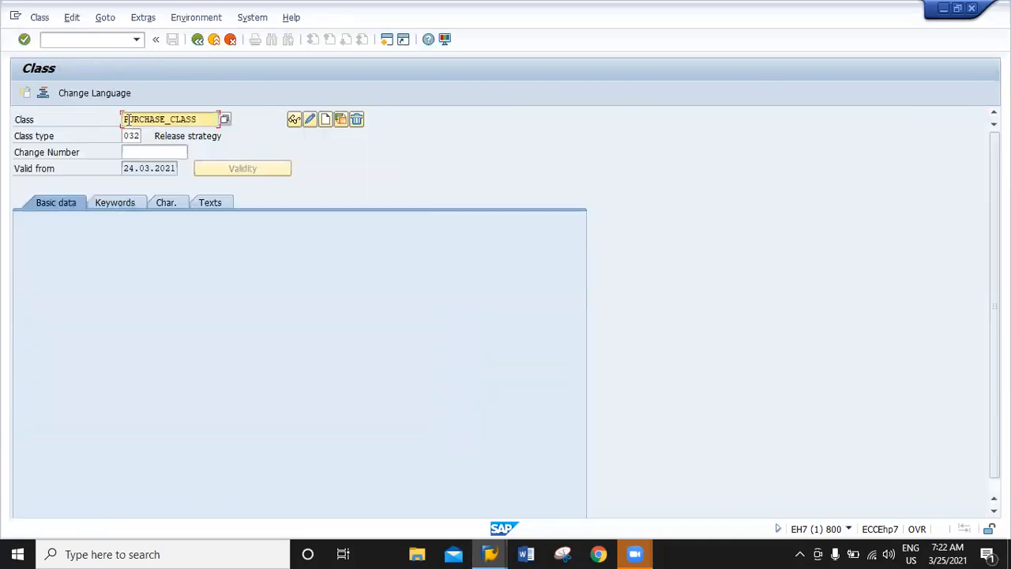
left_click(43, 95)
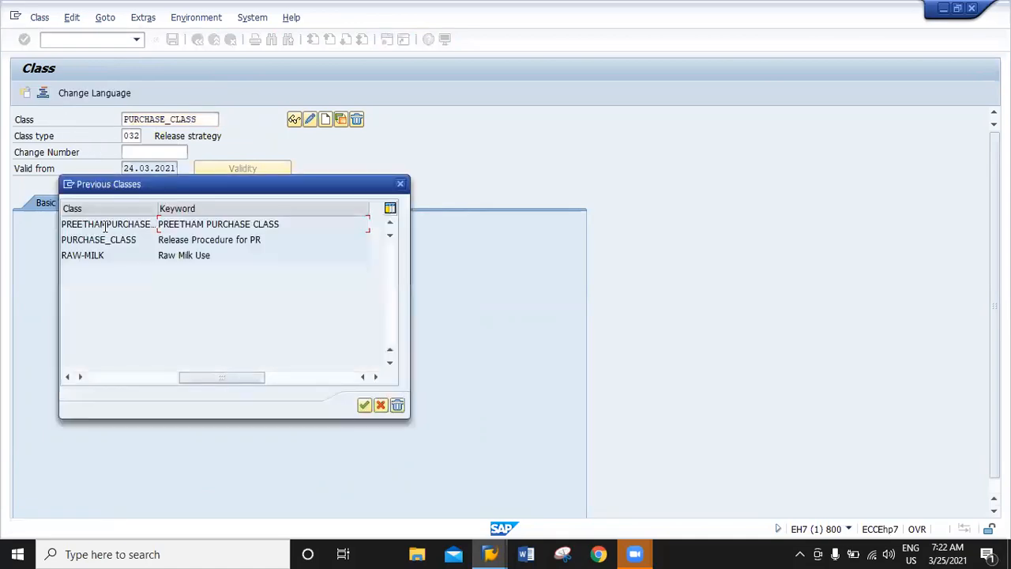
double_click(107, 224)
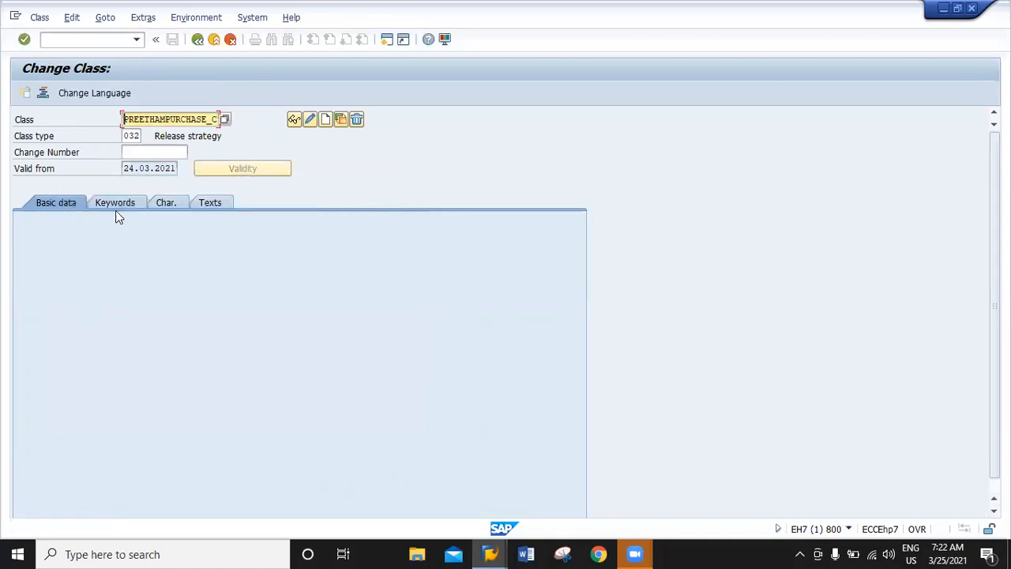
left_click(109, 209)
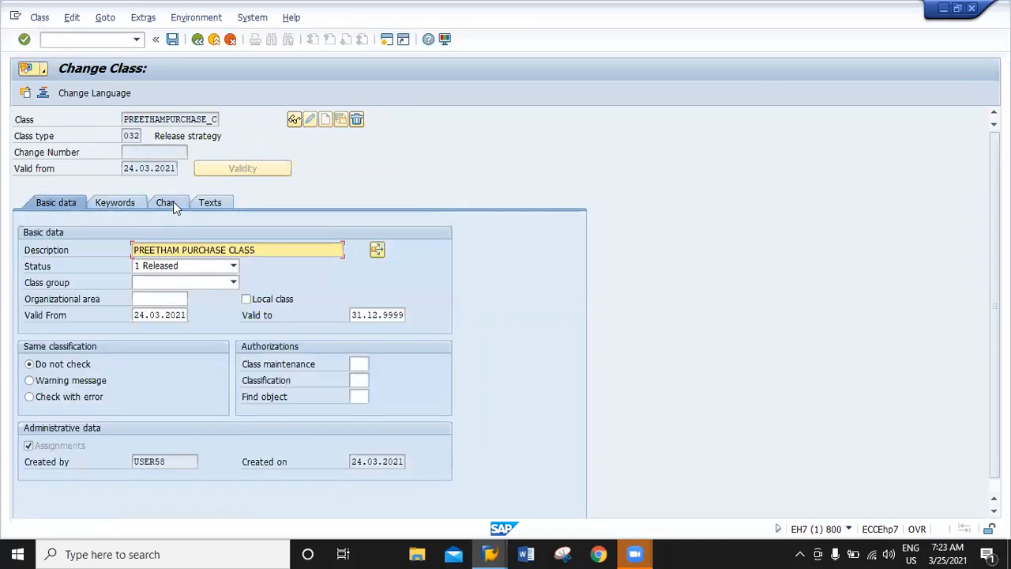
left_click(173, 203)
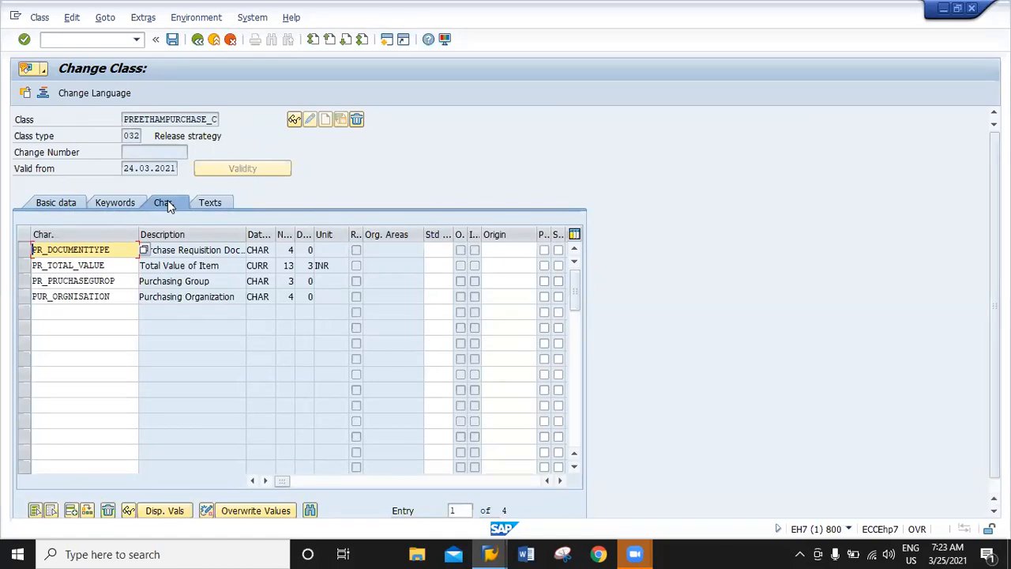
left_click(211, 41)
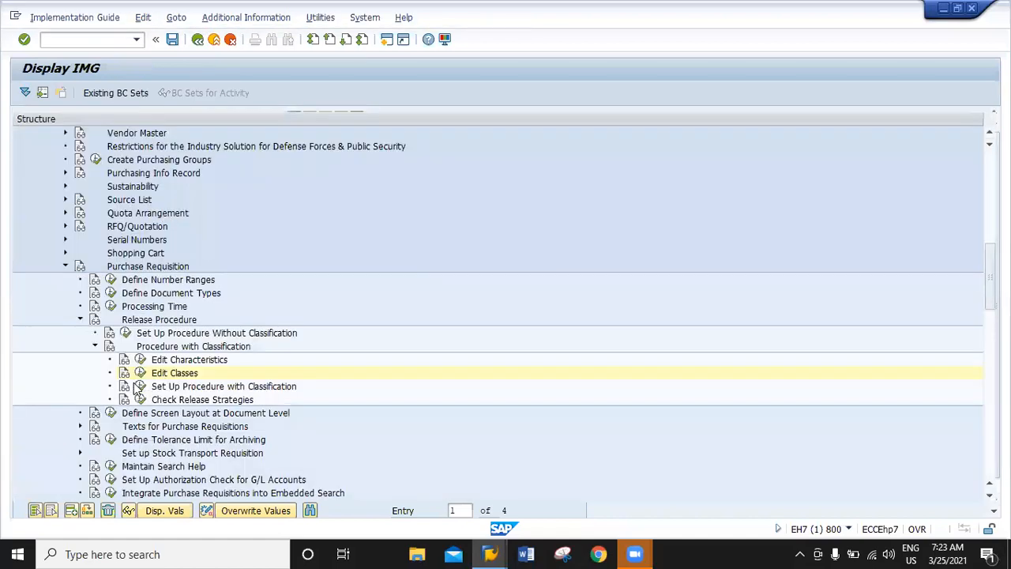
Open Release Groups under Set Up Procedure with Classification, inspect the XR entry and return to the activity list
left_click(140, 385)
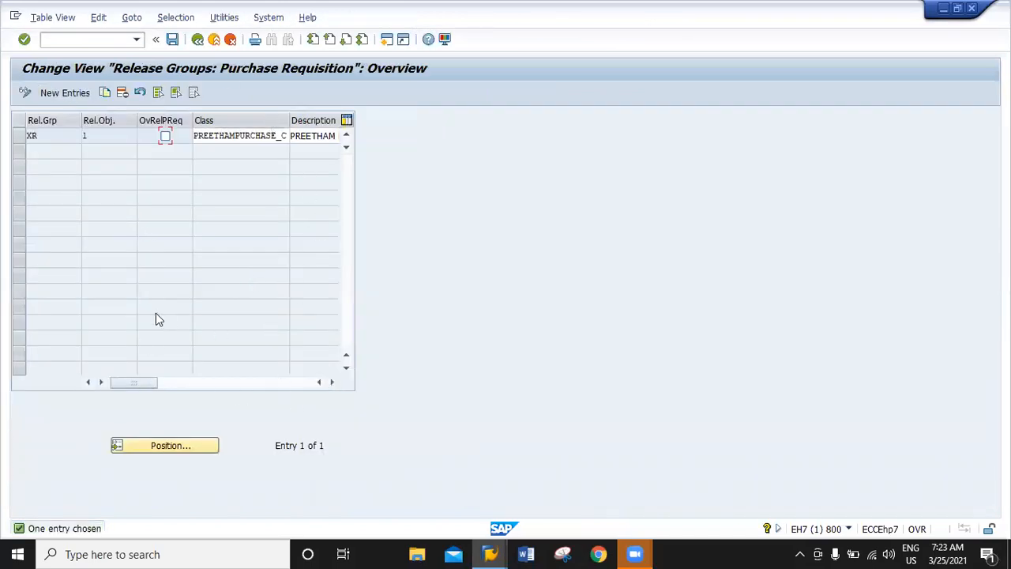
left_click(19, 136)
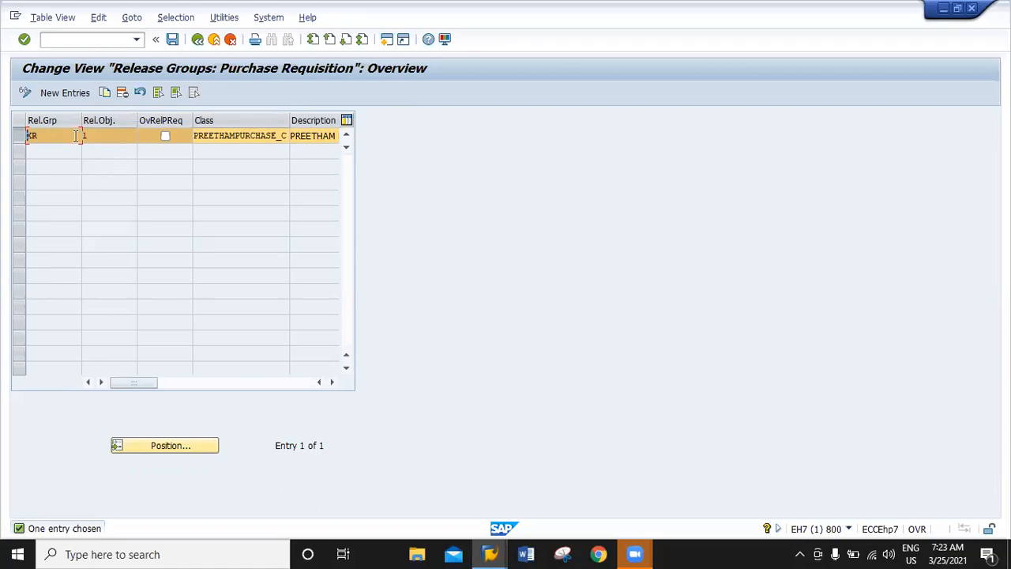
left_click(214, 40)
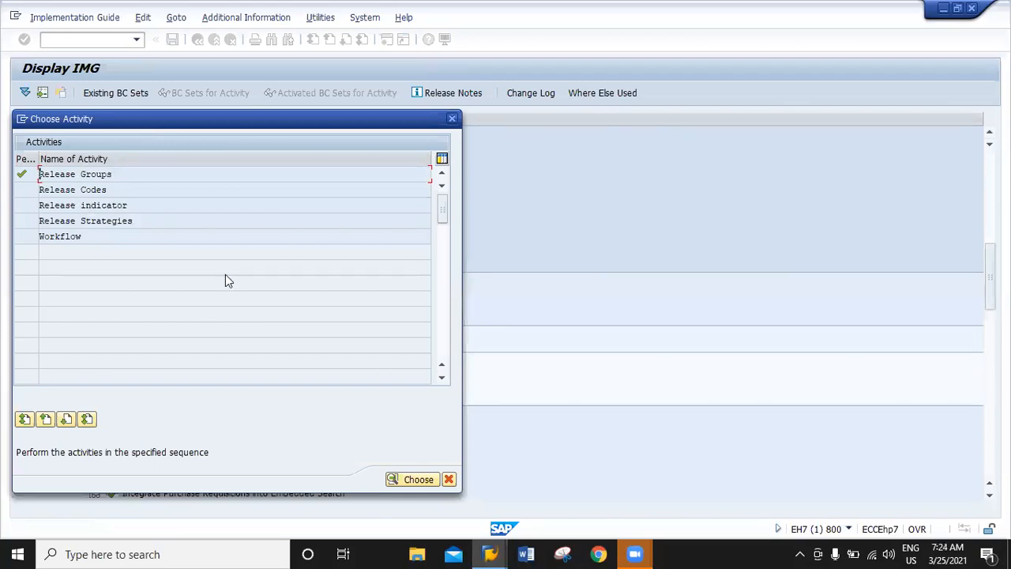
Consult the Word document, and return to SAP to open the Release Codes activity for purchase requisitions
left_click(525, 553)
double_click(128, 189)
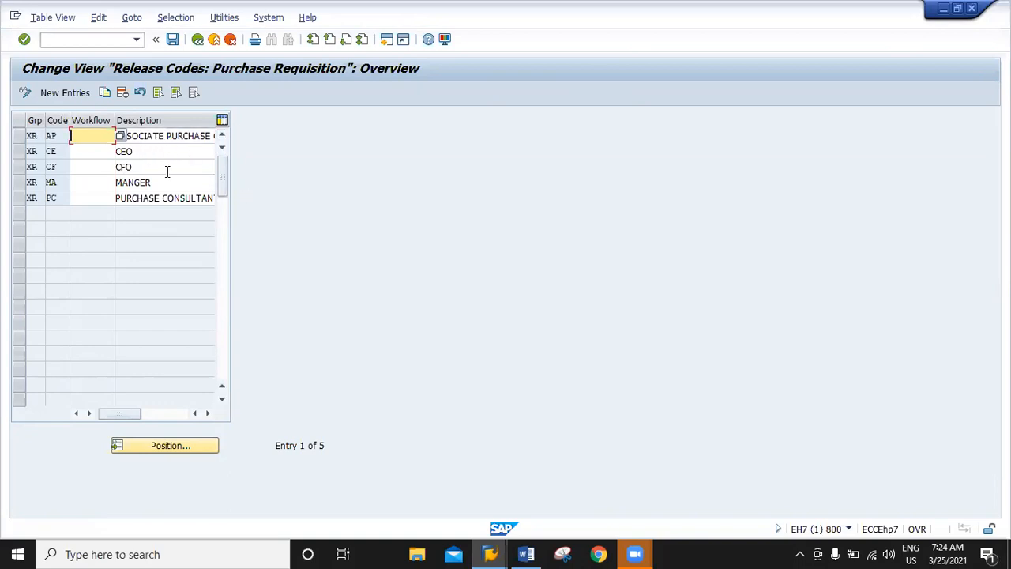
Review the purchase requisition release codes and their descriptions, and return to the activity list
left_click(170, 195)
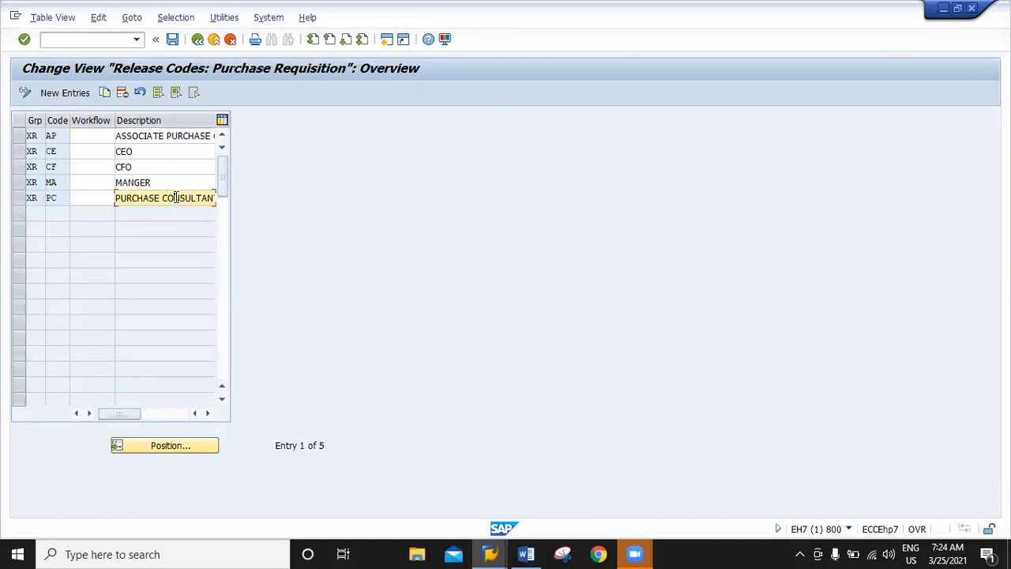
left_click(134, 184)
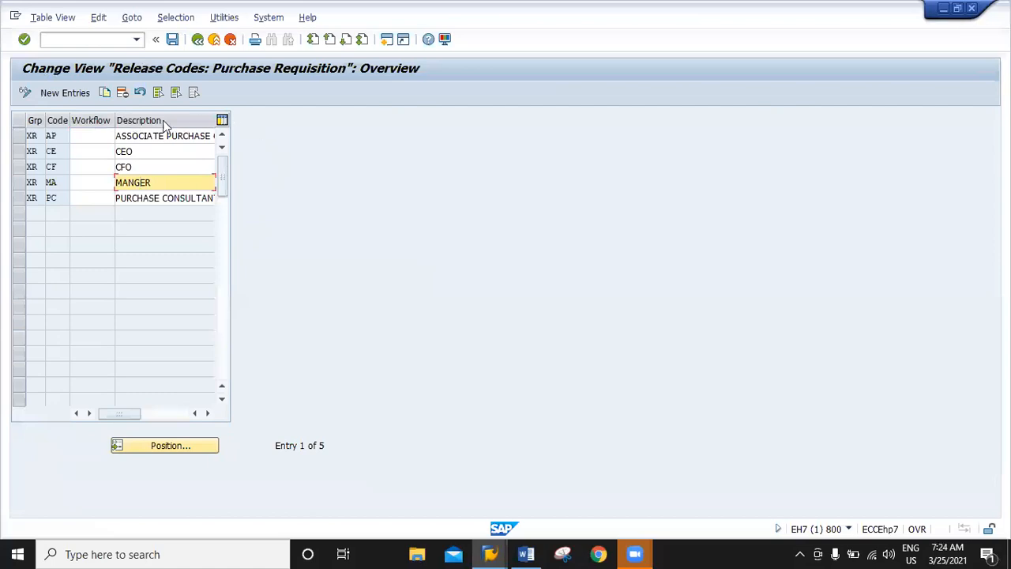
double_click(58, 136)
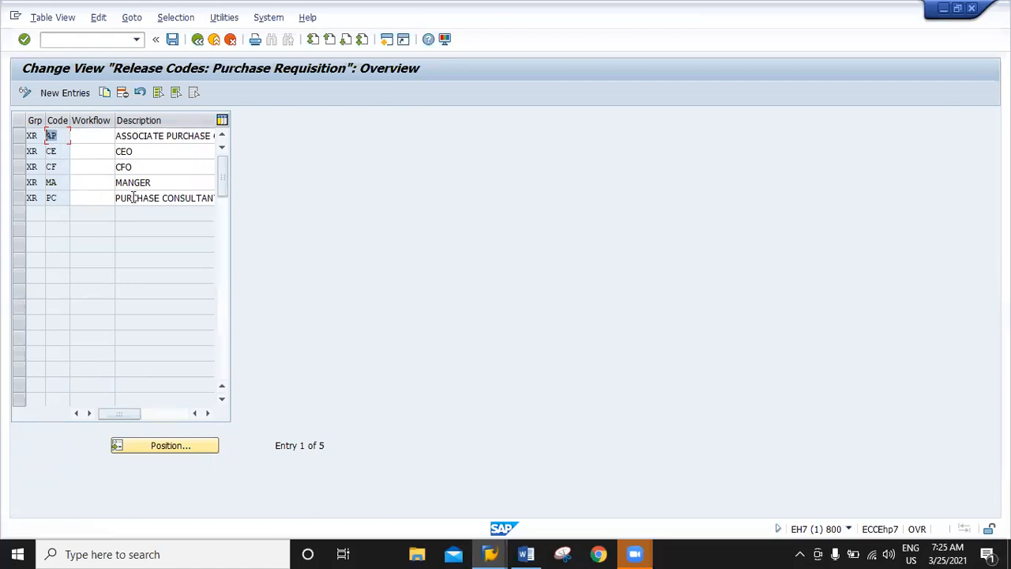
left_click(214, 41)
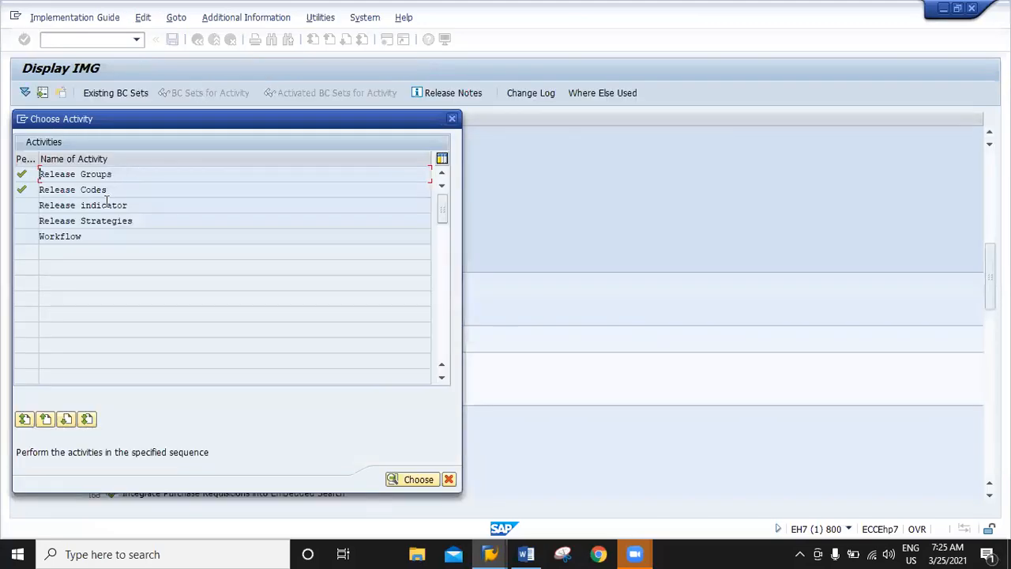
Open the Release indicator activity, inspect the details and changeability options of indicator R (RELEASE), and return to the activity list
double_click(106, 205)
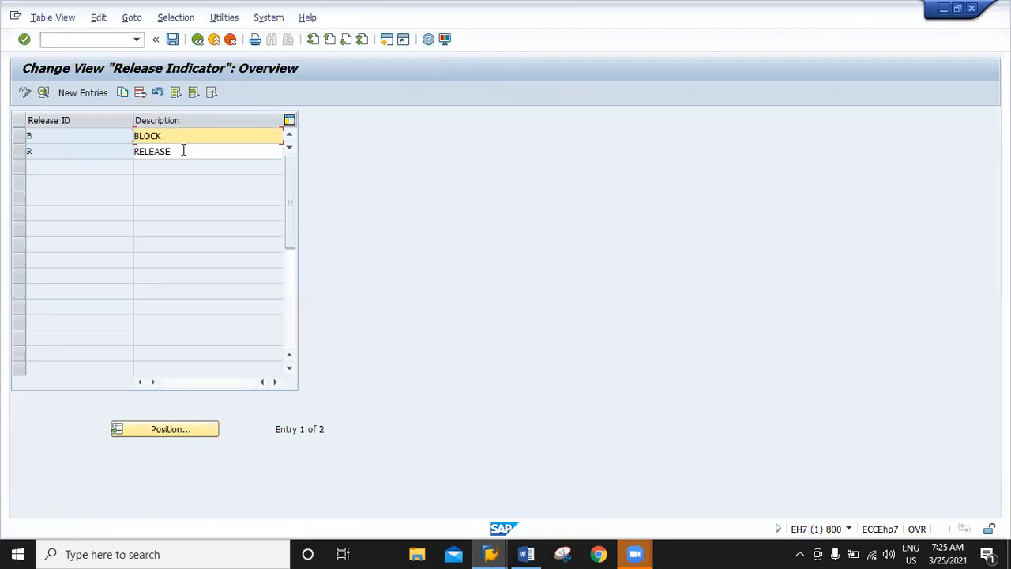
double_click(183, 150)
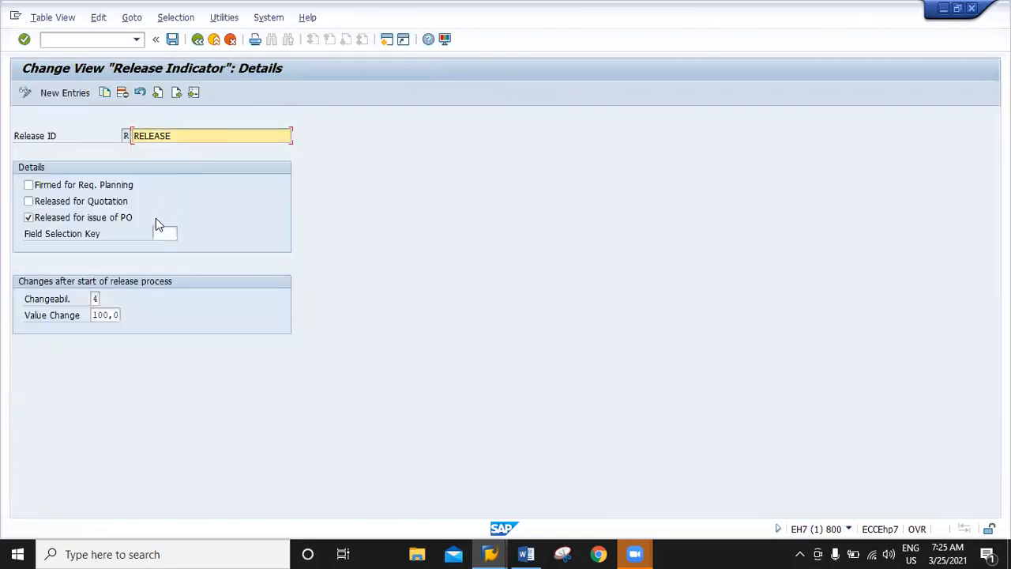
left_click(94, 298)
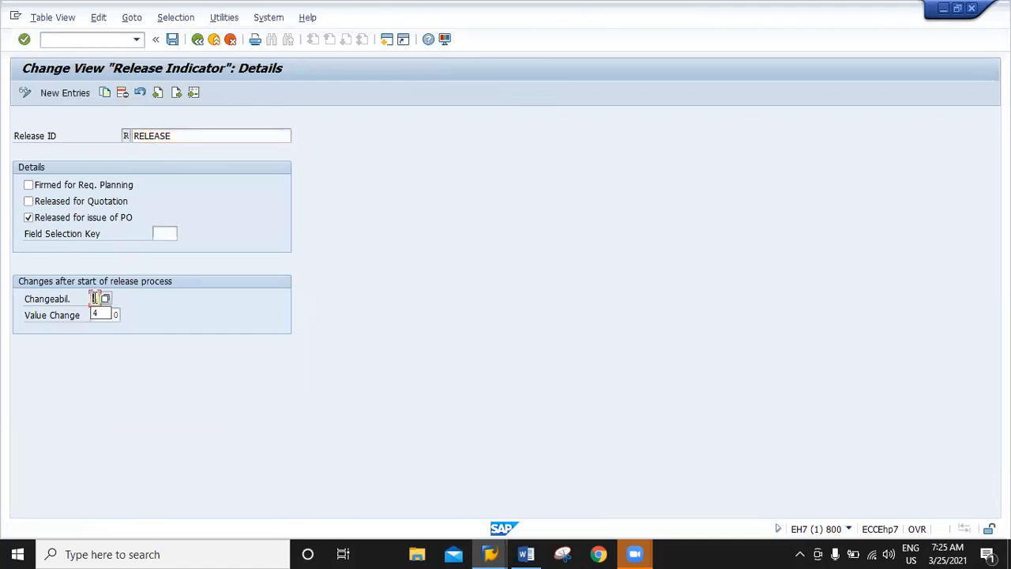
left_click(102, 297)
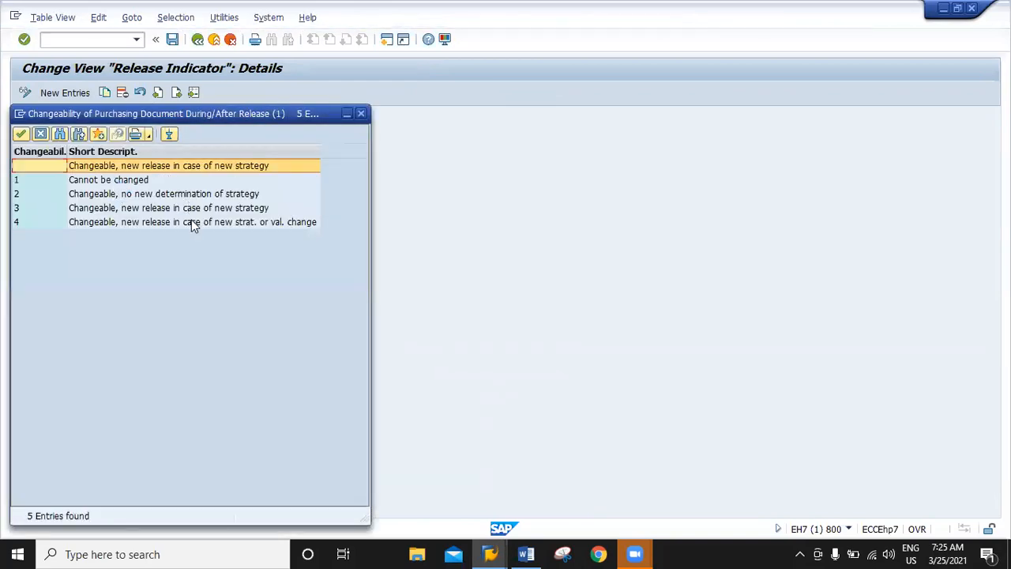
left_click(120, 222)
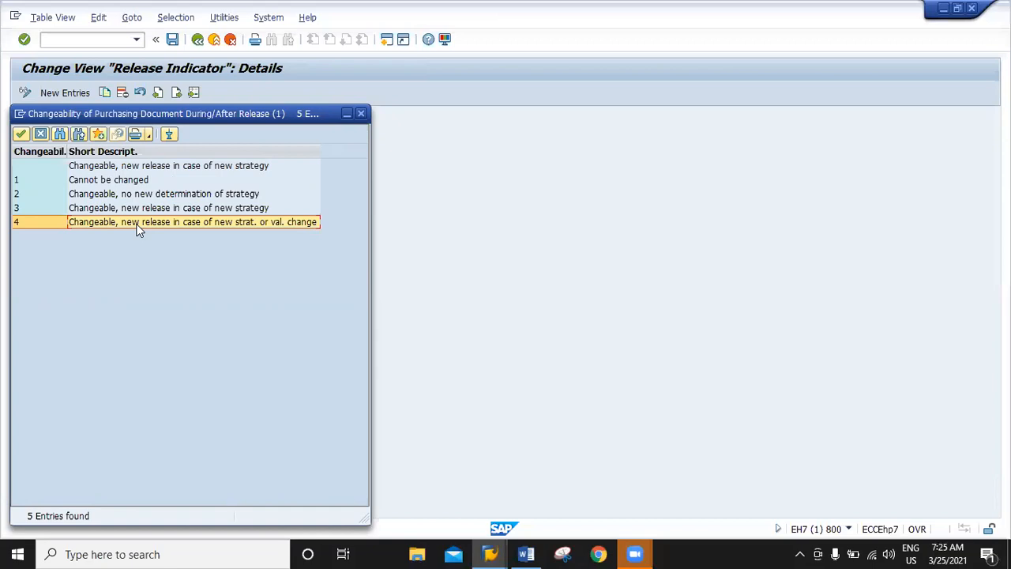
left_click(346, 116)
left_click(215, 42)
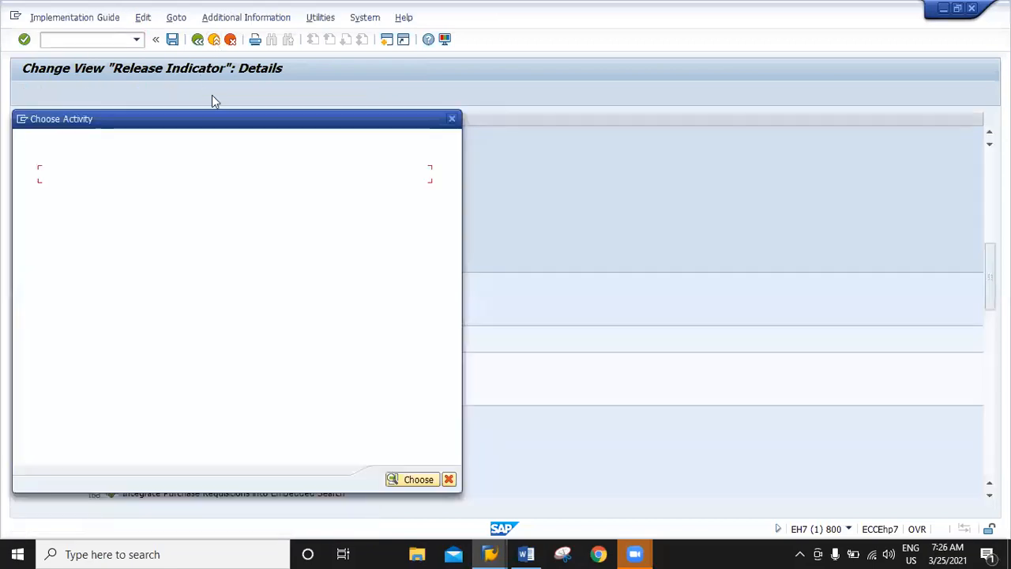
Open Release Strategies, display strategy P1 of group XR, and examine its release prerequisites and release statuses
double_click(107, 223)
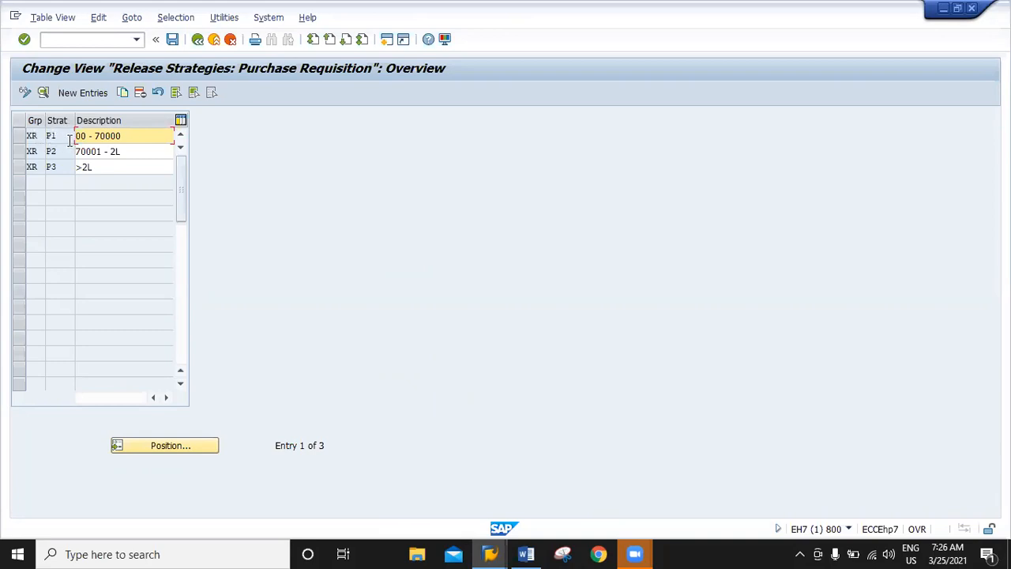
left_click(20, 142)
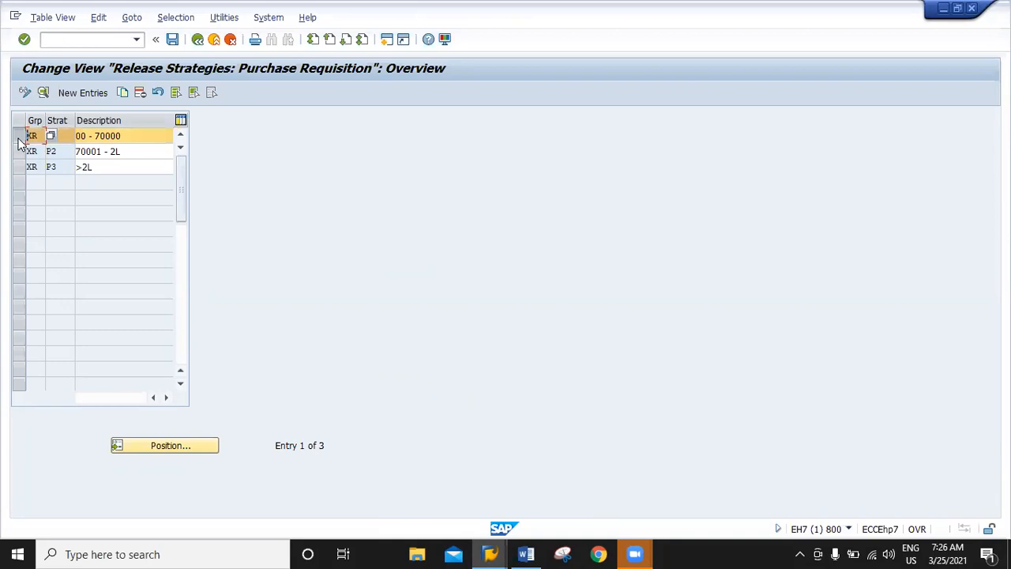
double_click(84, 137)
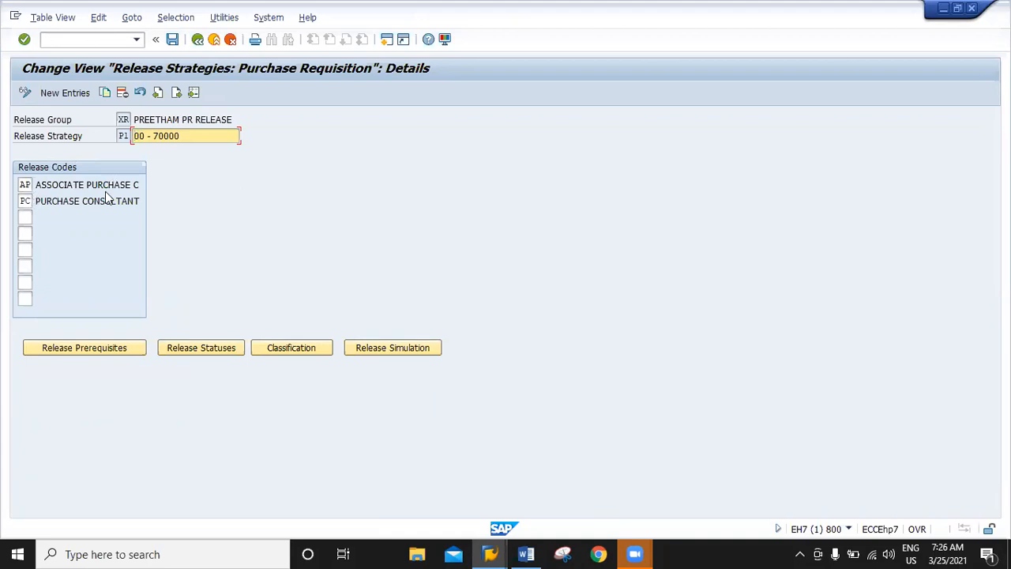
left_click(127, 349)
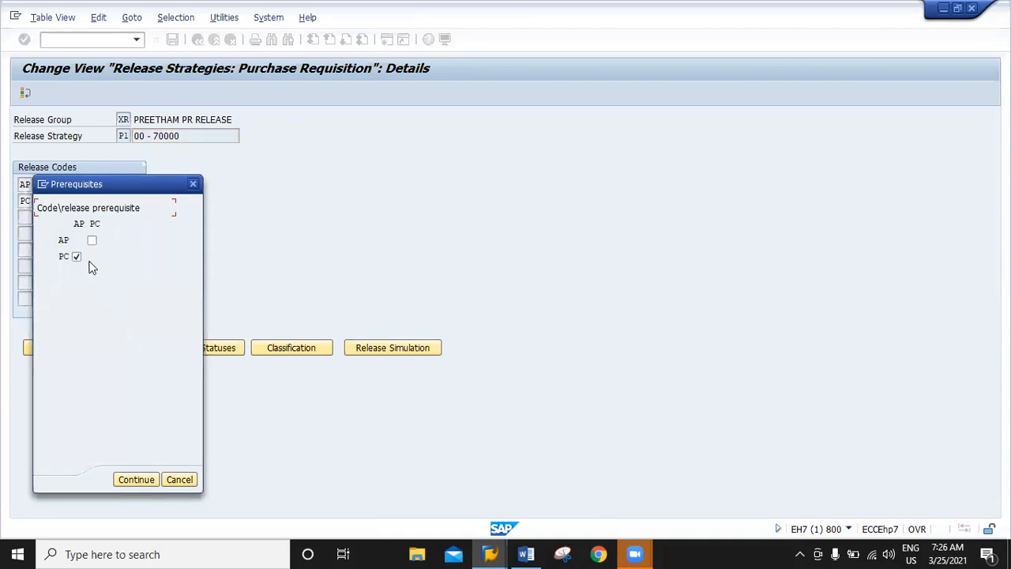
left_click(77, 257)
left_click(127, 480)
left_click(198, 350)
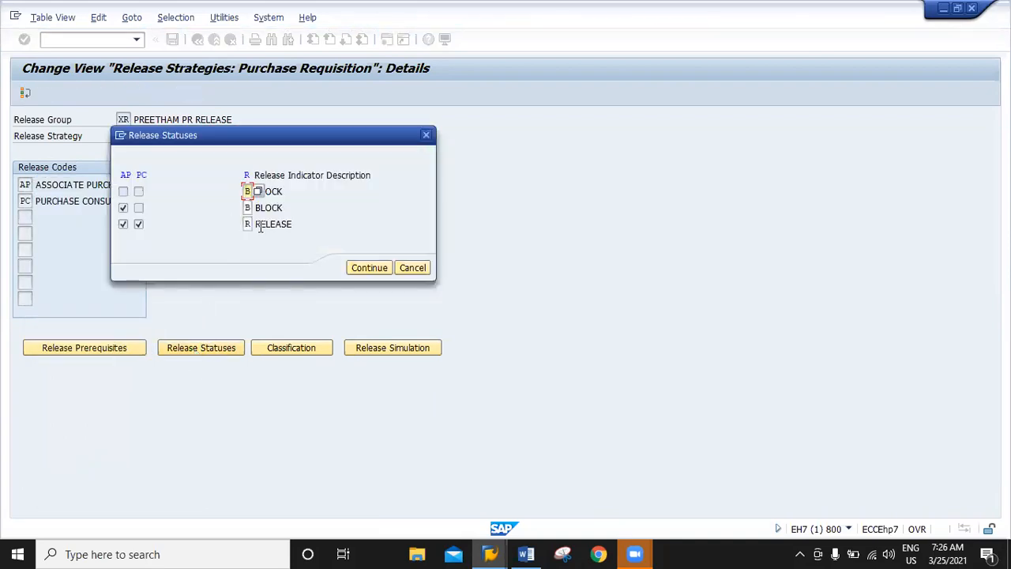
left_click(350, 271)
Examine the classification values of strategy P1, including the available purchasing groups, and return to the activity list
left_click(320, 347)
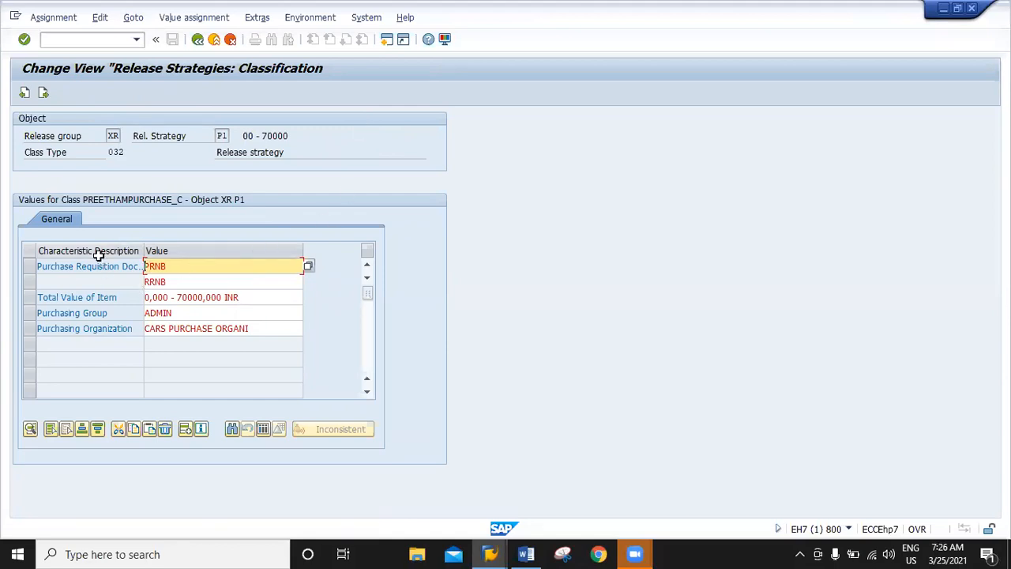
left_click_drag(145, 263, 165, 265)
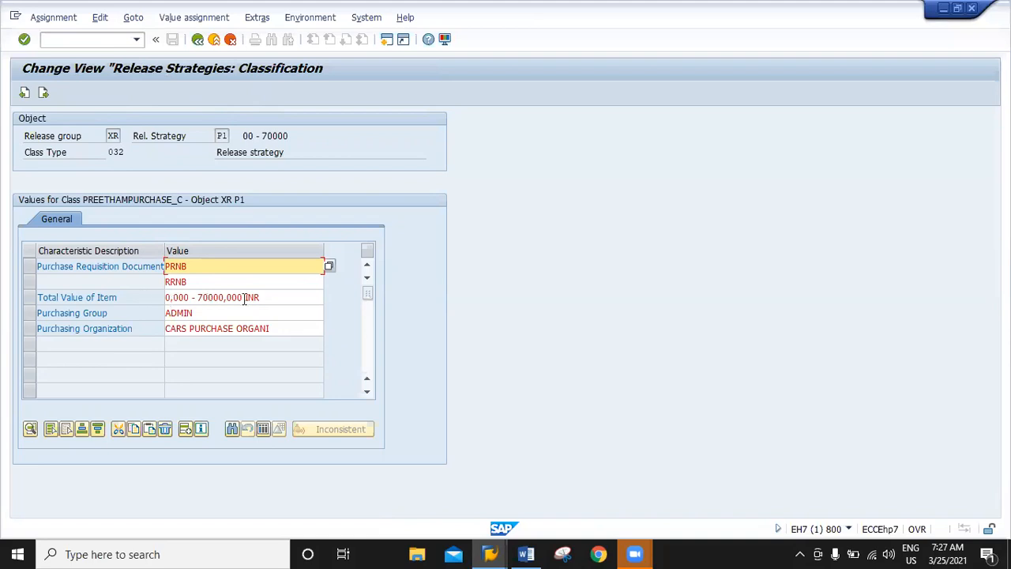
left_click(273, 297)
left_click_drag(273, 296, 232, 297)
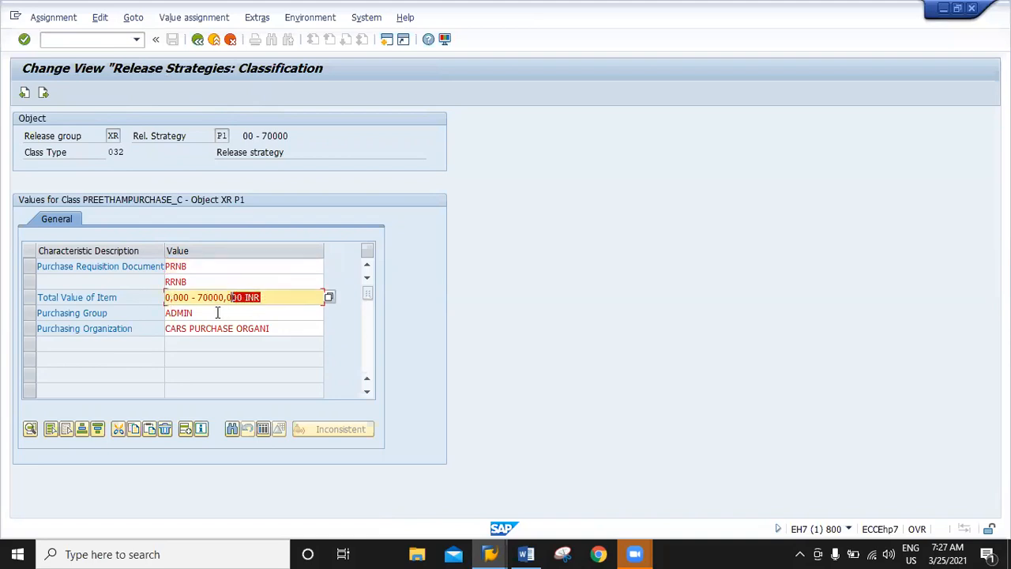
left_click(218, 313)
left_click(329, 313)
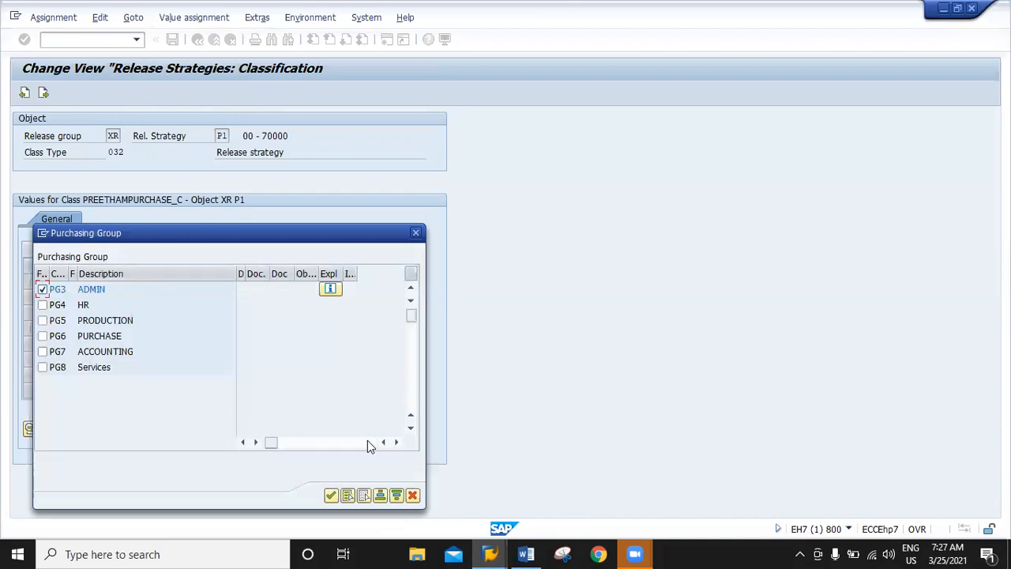
left_click(332, 493)
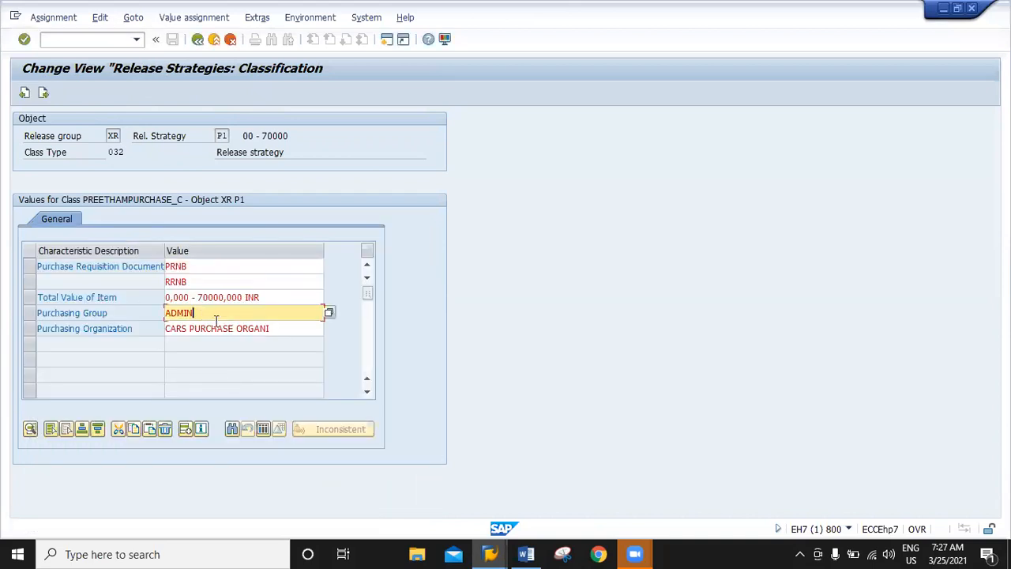
left_click(282, 330)
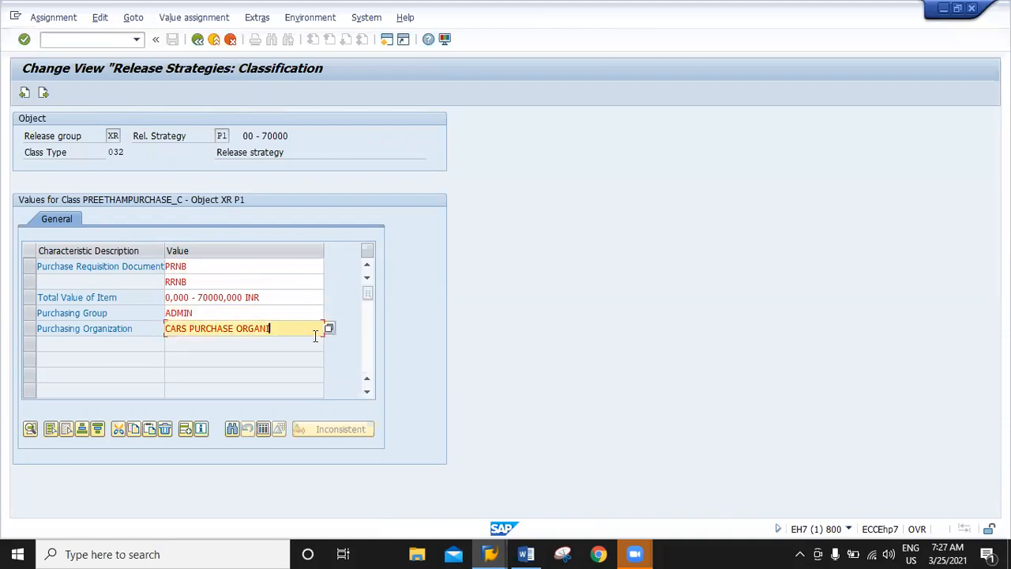
left_click(213, 40)
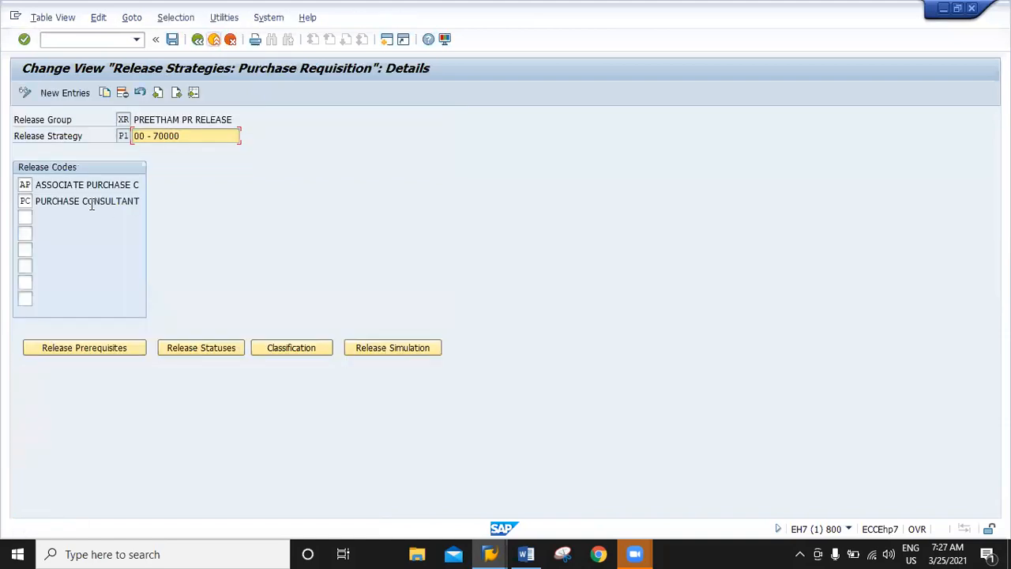
left_click(215, 40)
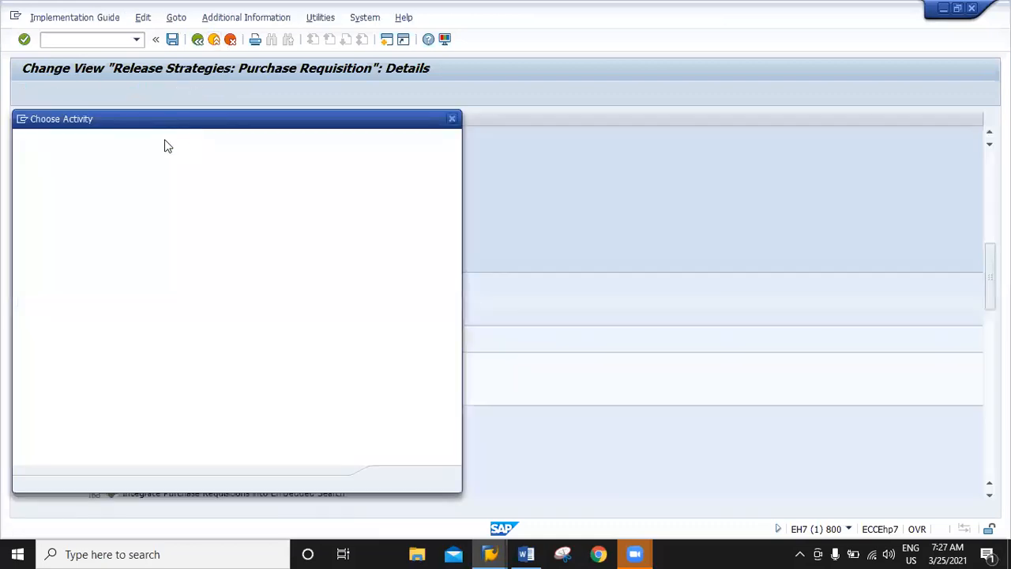
Open release strategy P3, inspect its classification and the allowed requisition document types, and return to the IMG structure
double_click(106, 222)
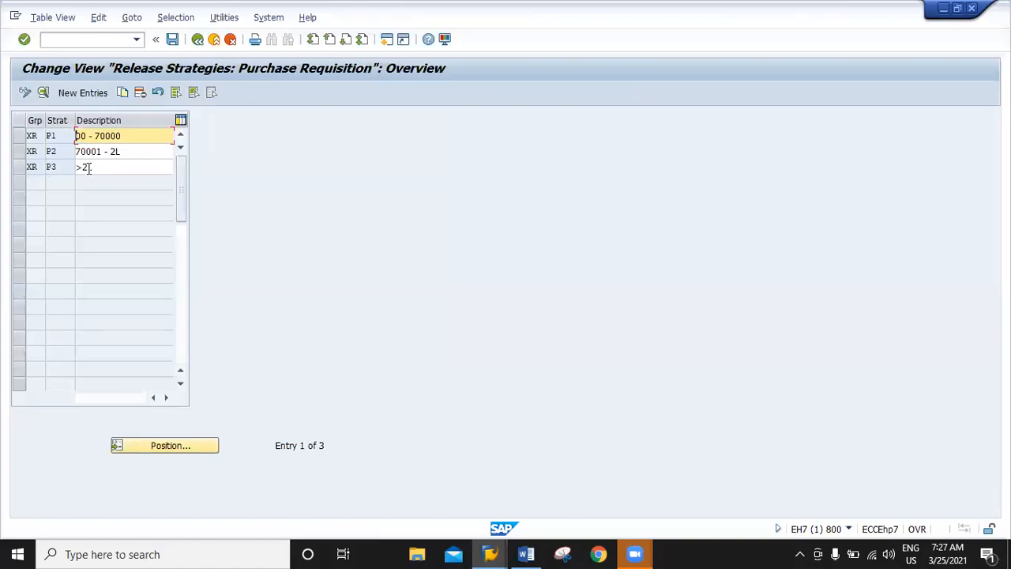
double_click(88, 167)
left_click(281, 348)
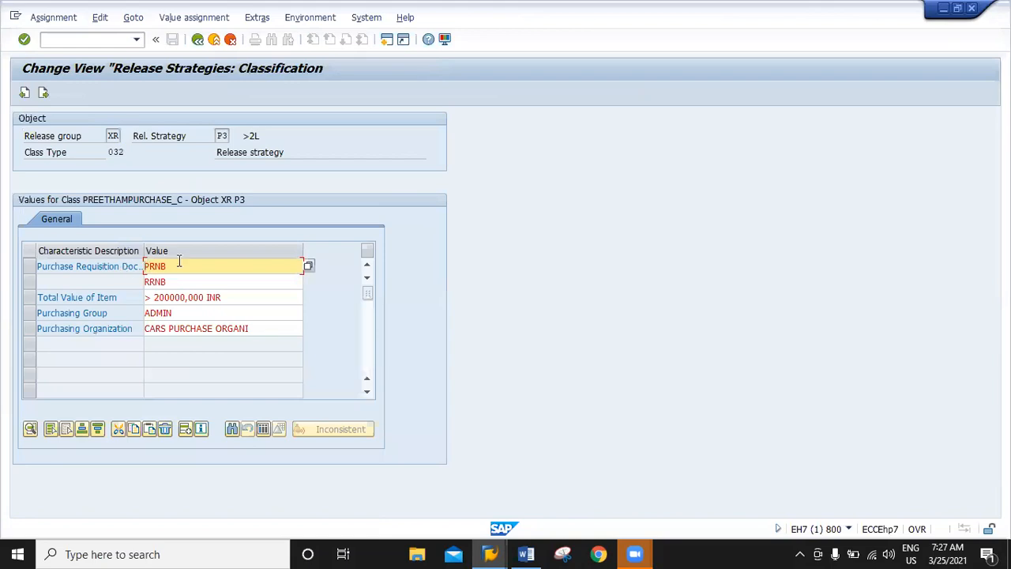
left_click(308, 267)
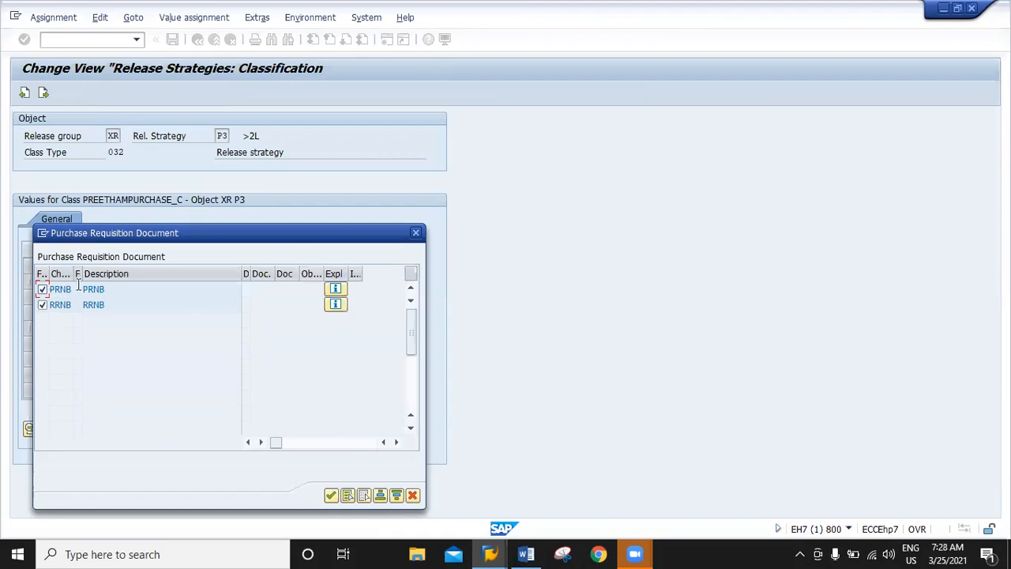
left_click(415, 232)
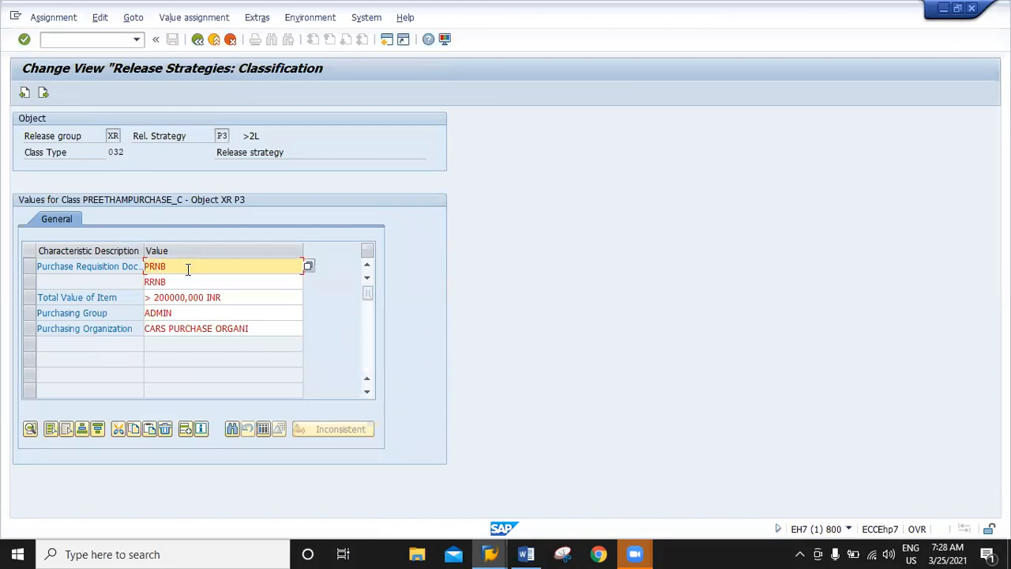
left_click(217, 42)
left_click(218, 43)
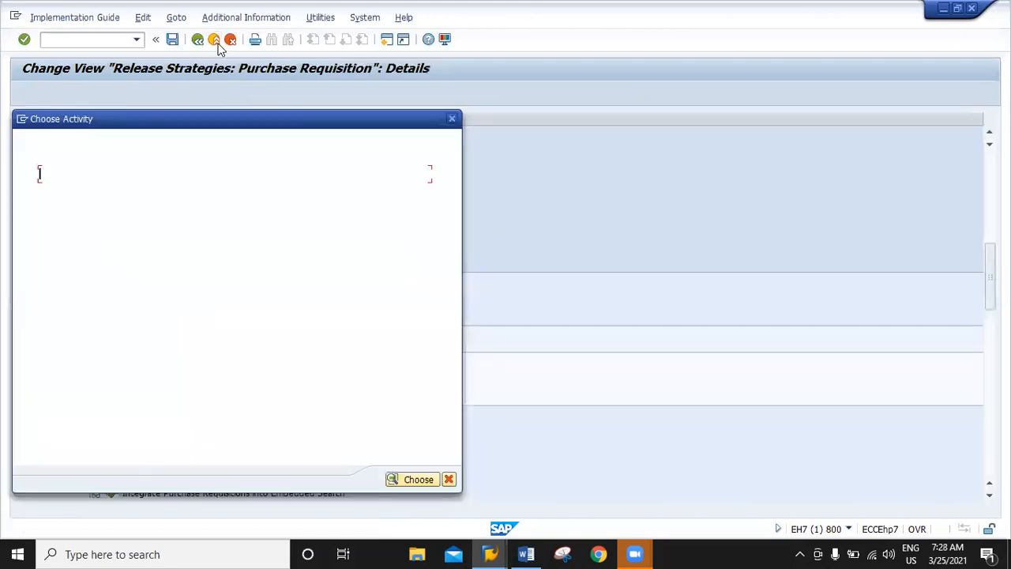
left_click(451, 120)
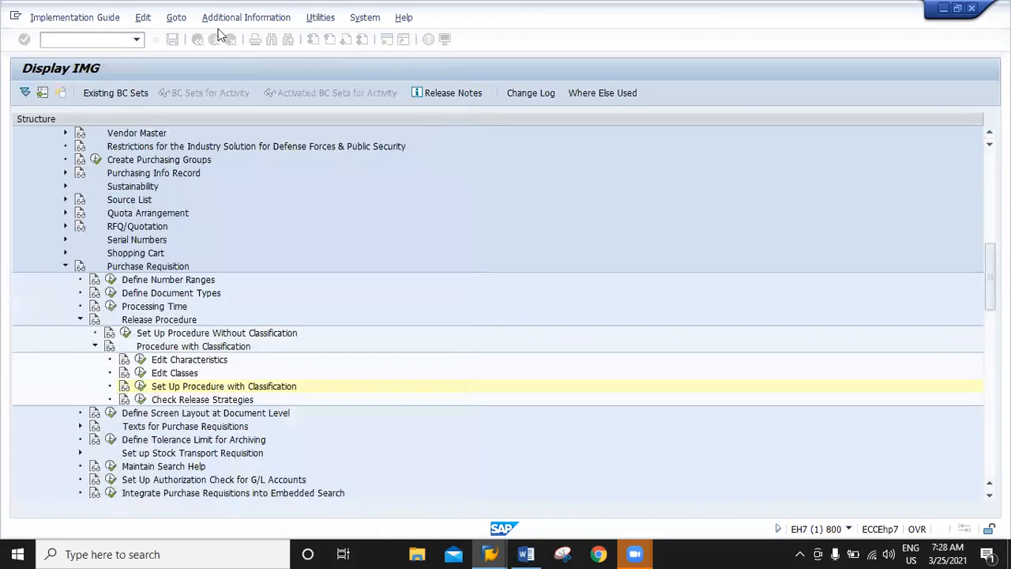
Leave the IMG and start the transaction for displaying a purchase requisition
left_click(213, 46)
left_click(78, 40)
type("m")
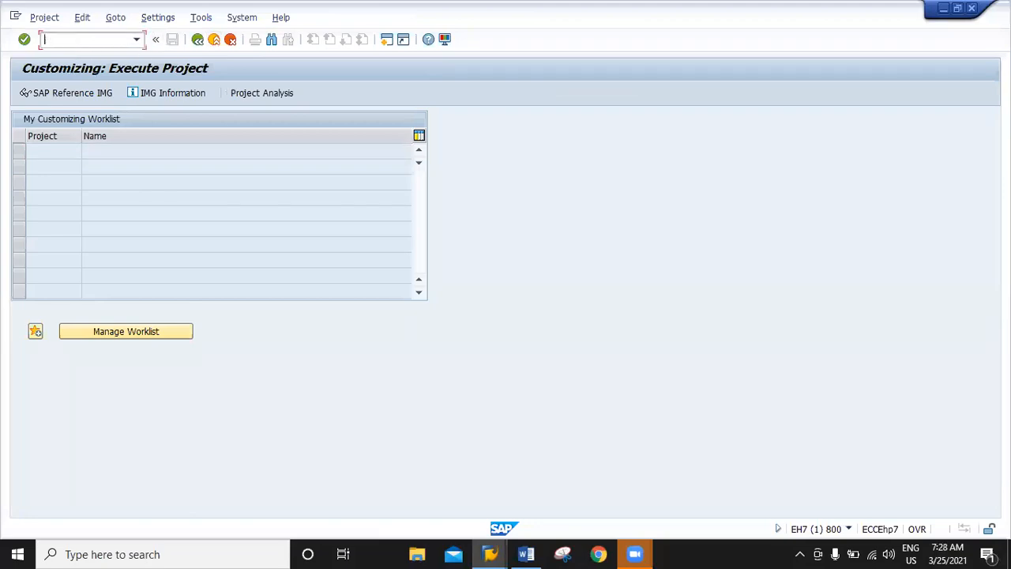
type("me53")
key("Return")
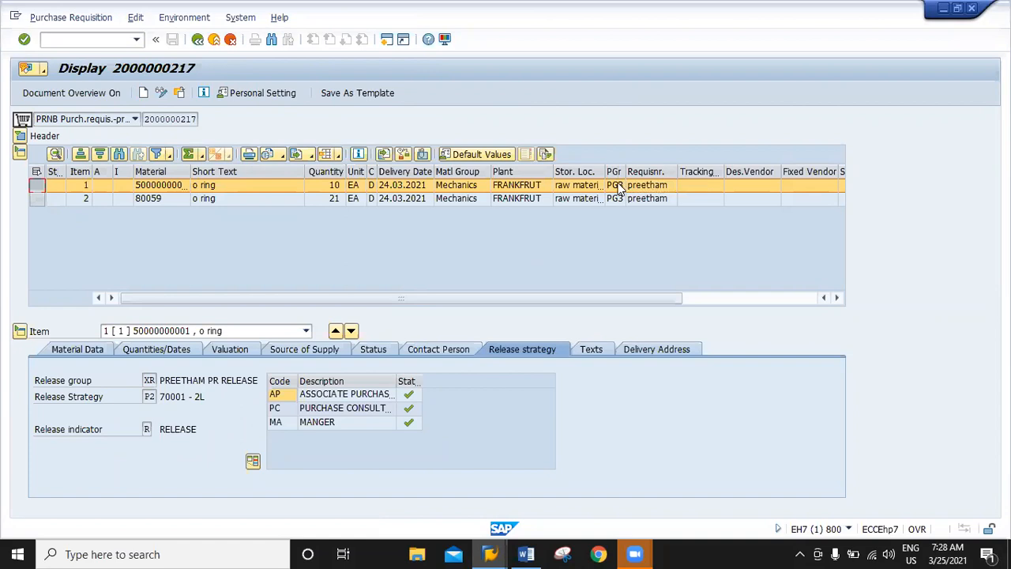
Examine the purchasing group, purchasing organization, valuation and release strategy of the requisition's first item
left_click_drag(647, 295, 799, 316)
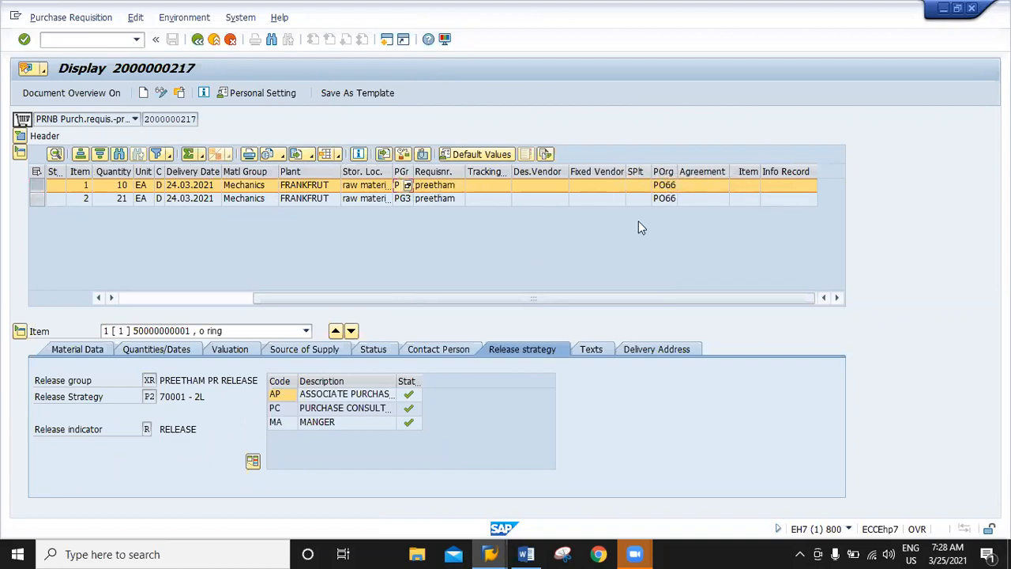
left_click_drag(281, 301, 132, 296)
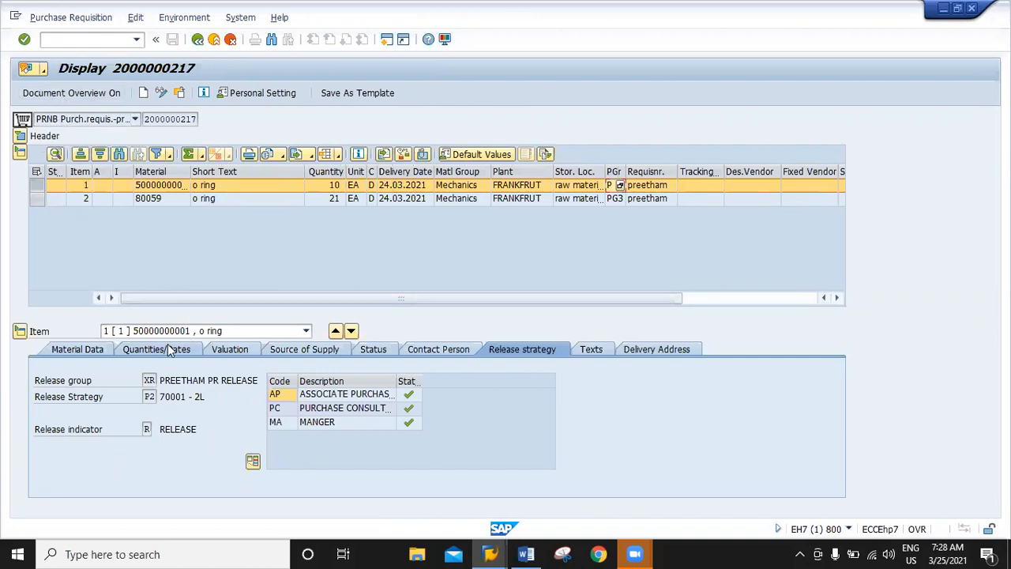
left_click(230, 349)
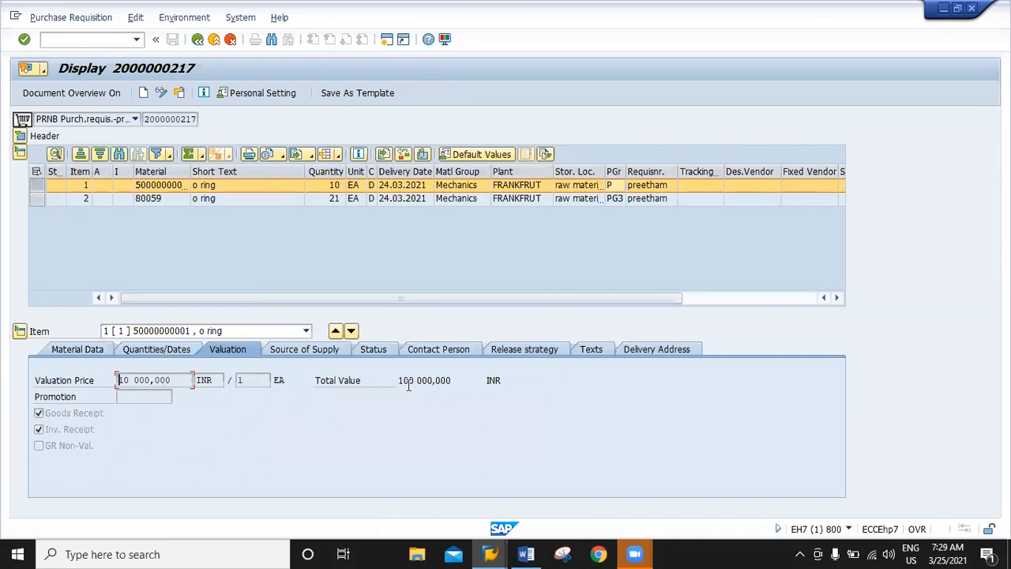
left_click(520, 355)
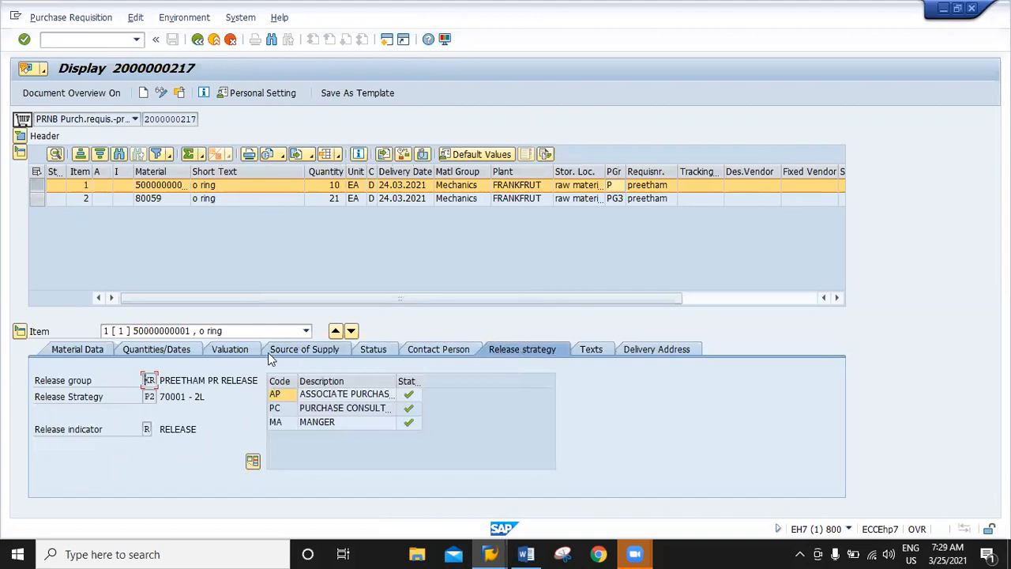
Compare the valuation of the requisition's first item with its assigned release strategy and release codes
left_click(237, 353)
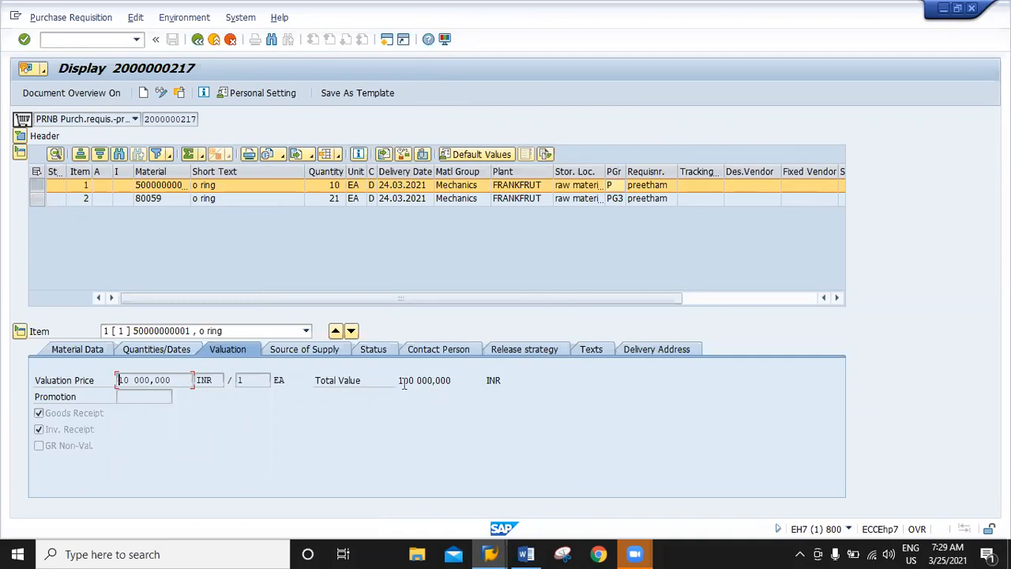
left_click(454, 352)
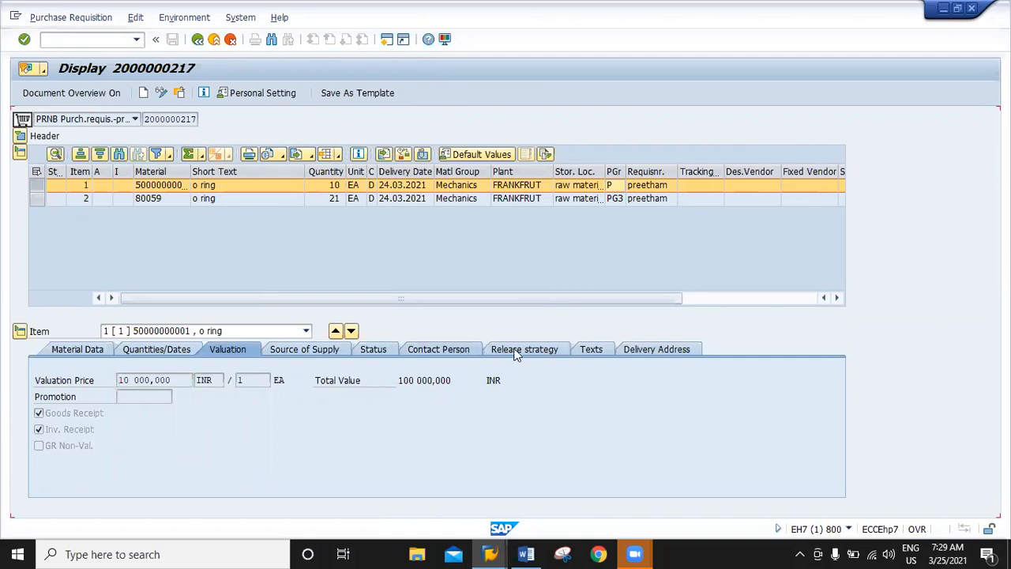
left_click(518, 353)
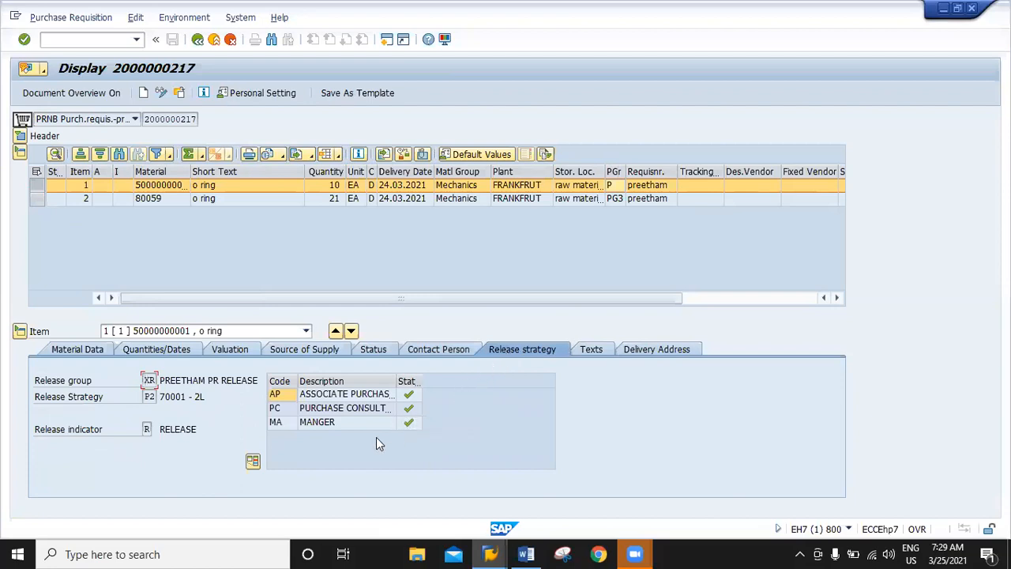
left_click_drag(206, 397, 158, 397)
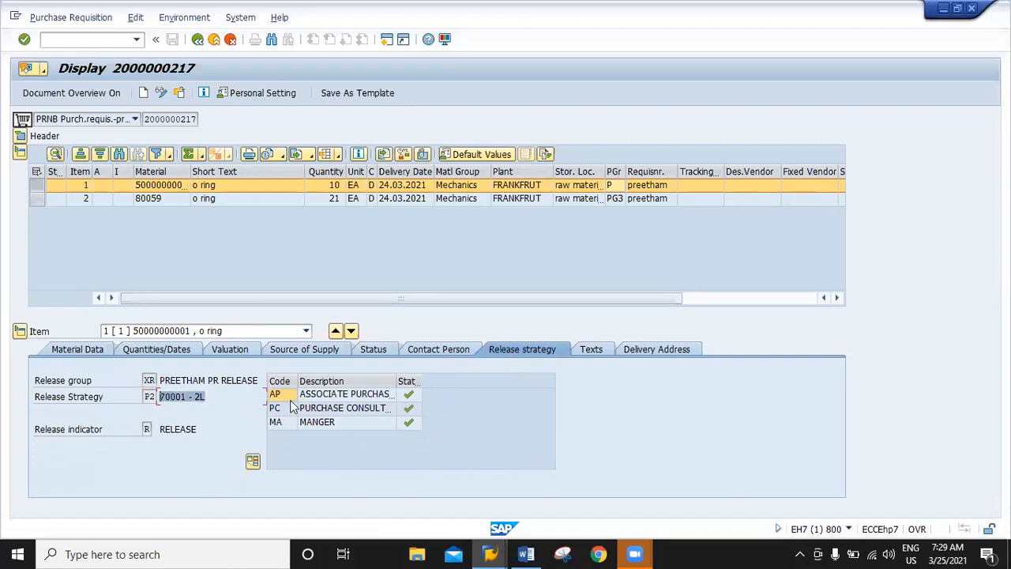
left_click(213, 396)
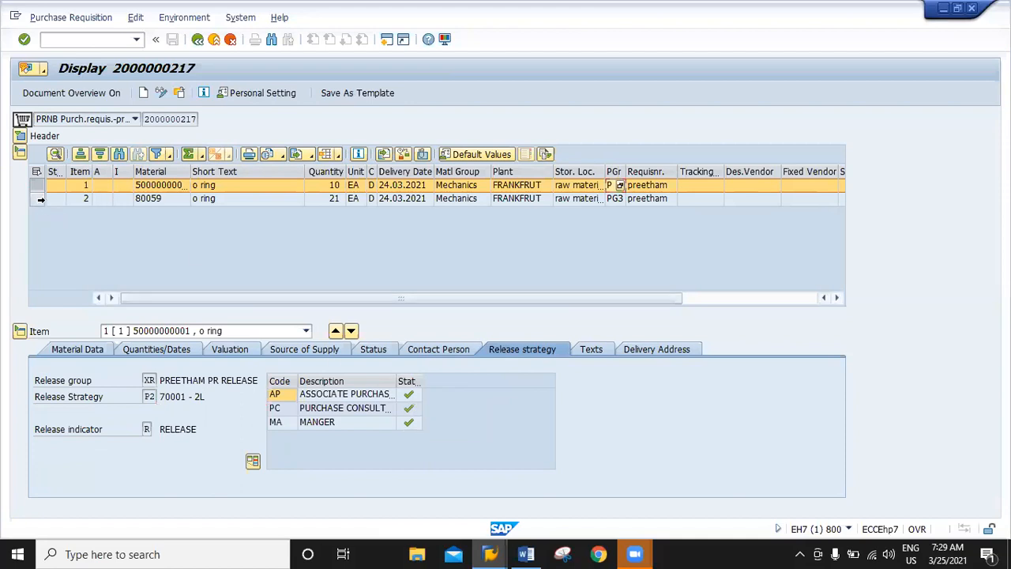
Switch to the requisition's second item, material 80059, and examine its release strategy and valuation
left_click(39, 199)
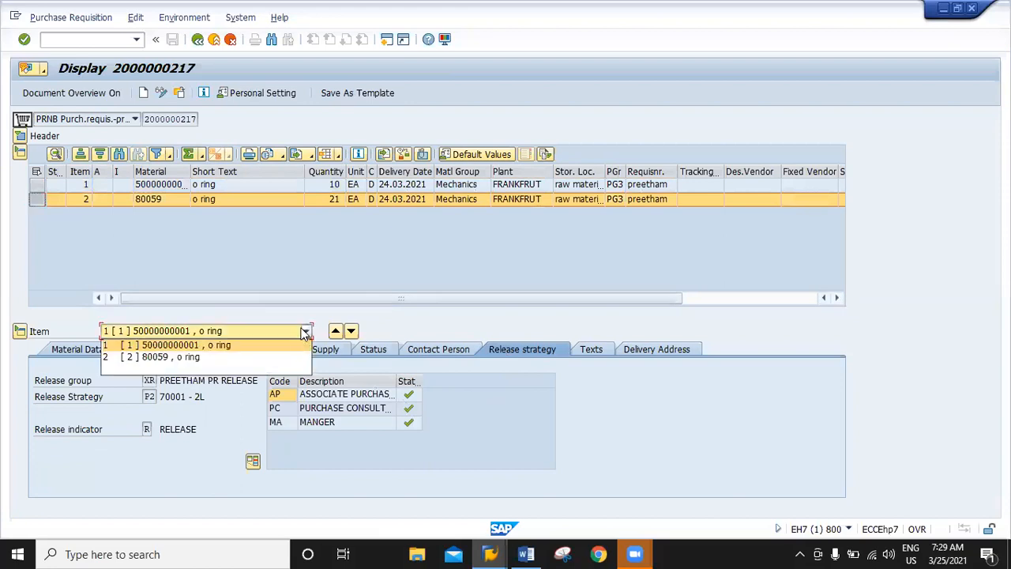
left_click(211, 356)
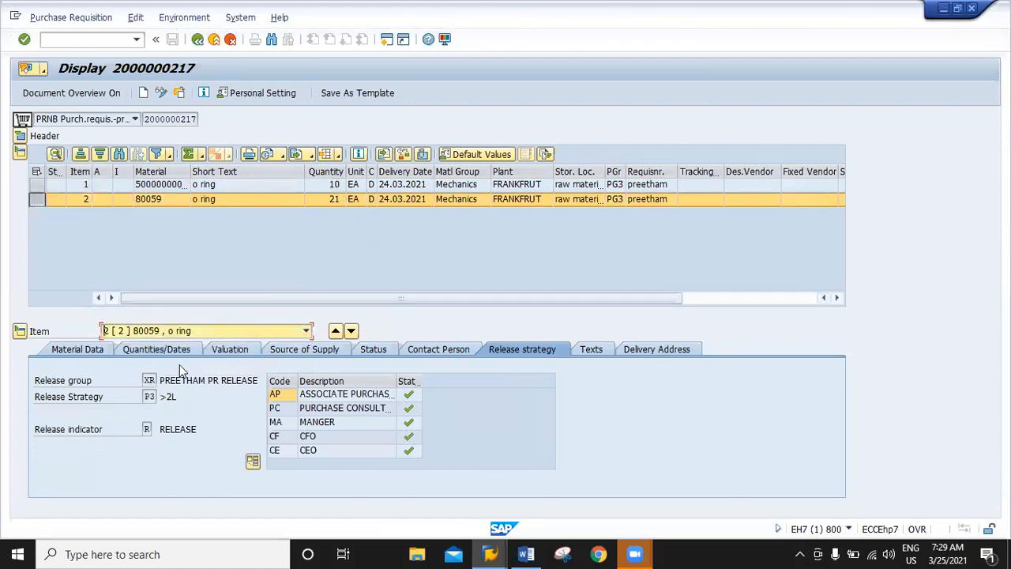
left_click_drag(176, 396, 158, 397)
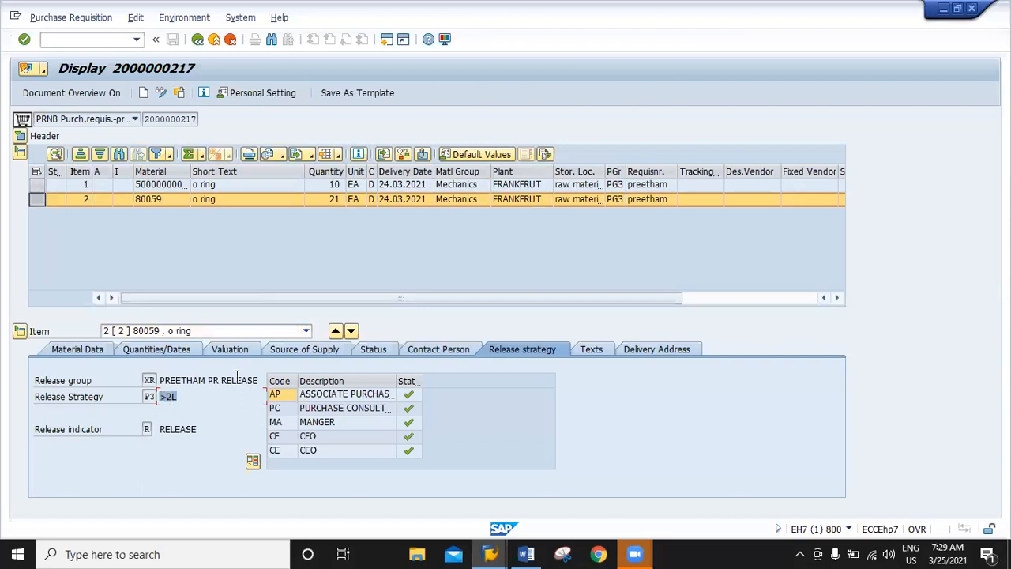
left_click(234, 352)
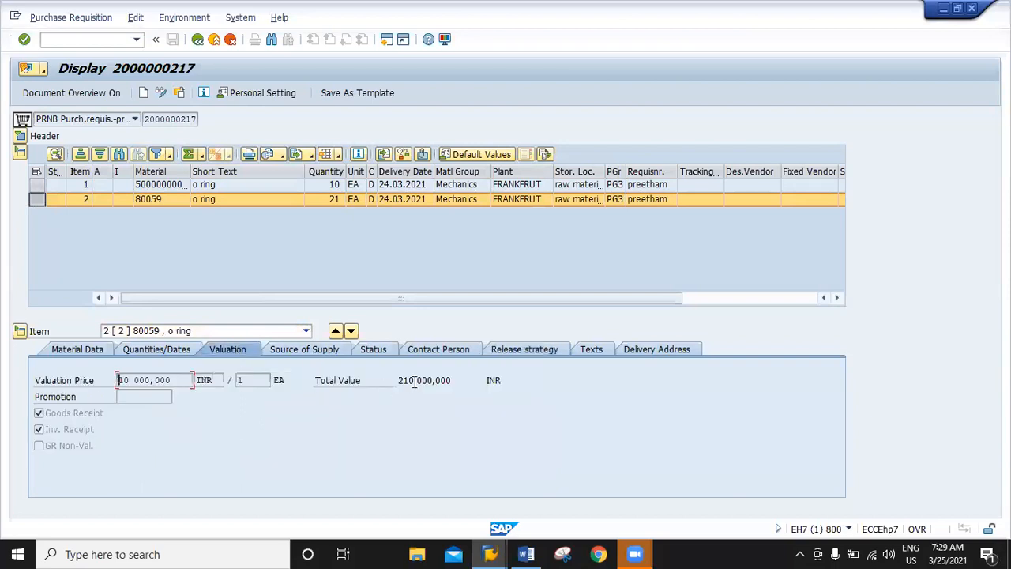
left_click(521, 352)
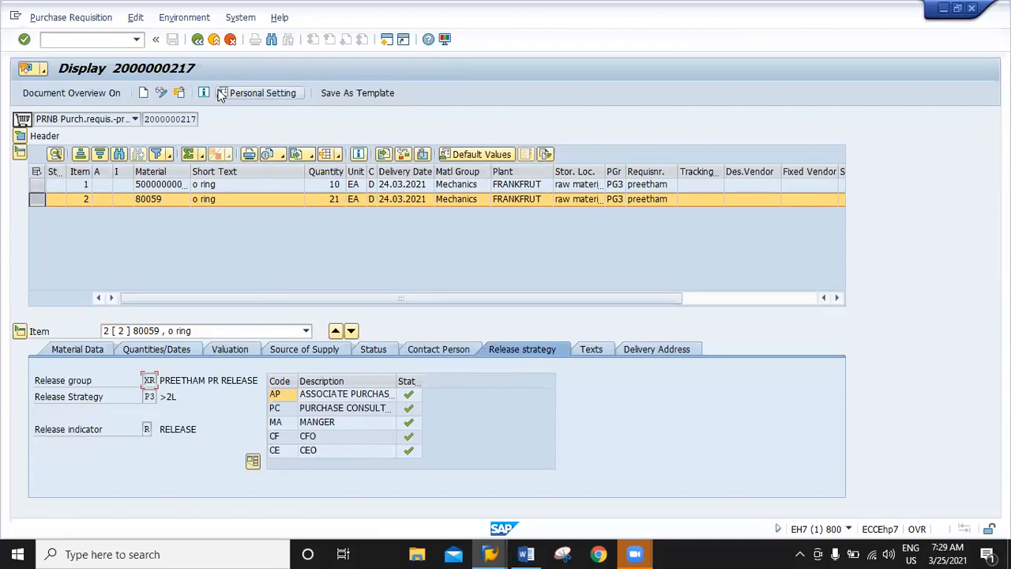
left_click(177, 188)
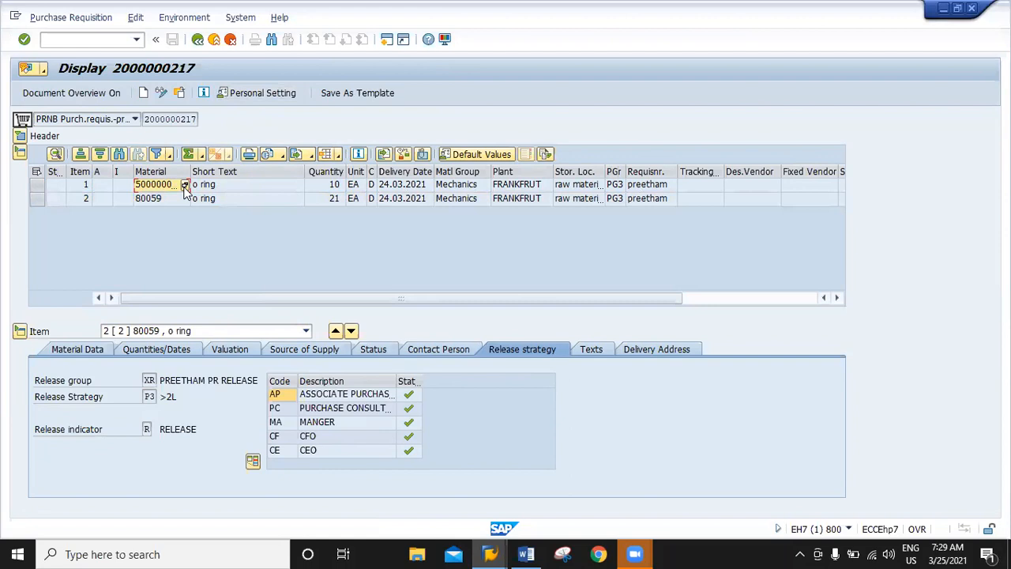
left_click(187, 186)
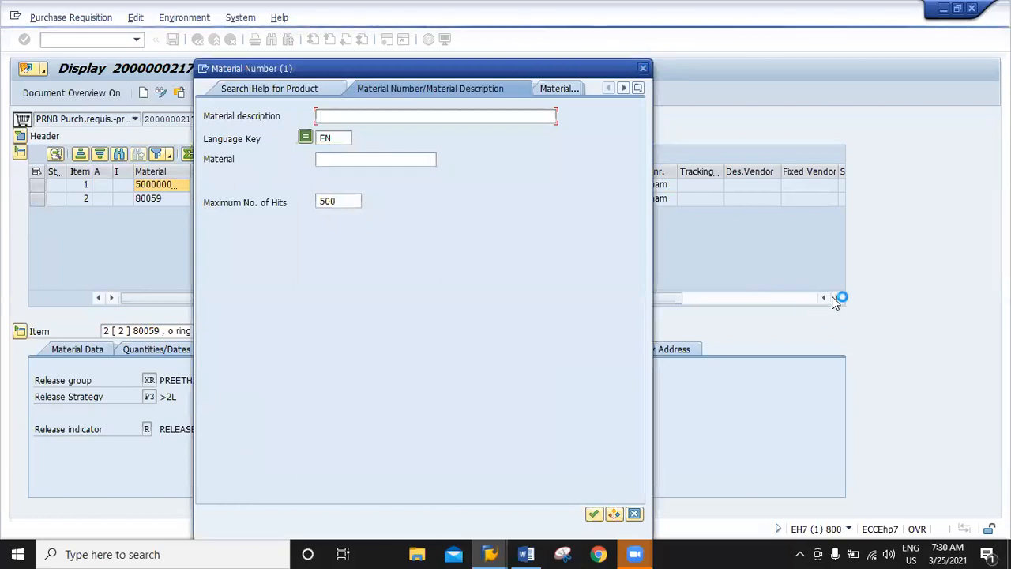
key("Escape")
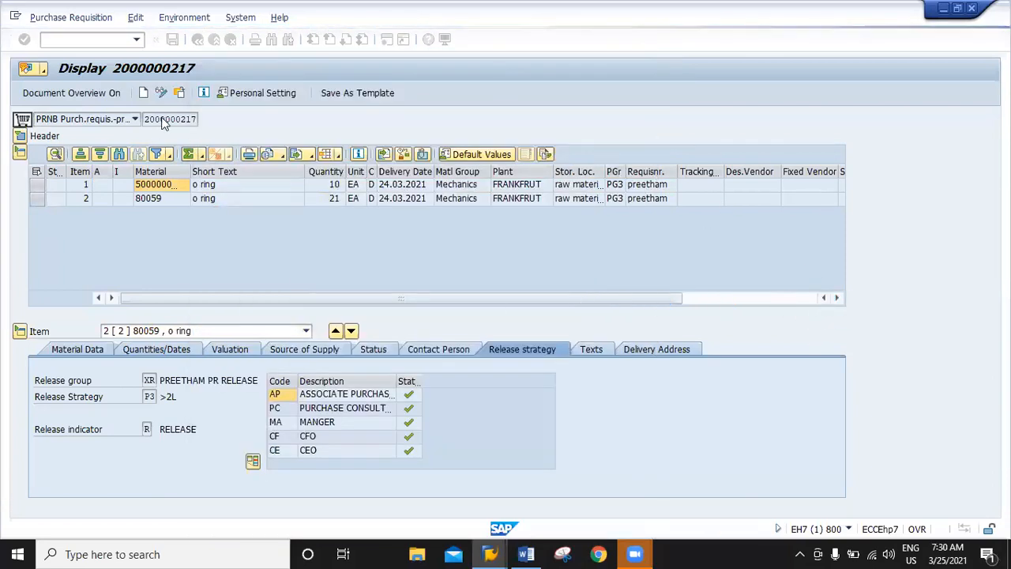
Copy the displayed requisition's number and start the transaction for creating a purchase requisition
left_click_drag(145, 124, 192, 131)
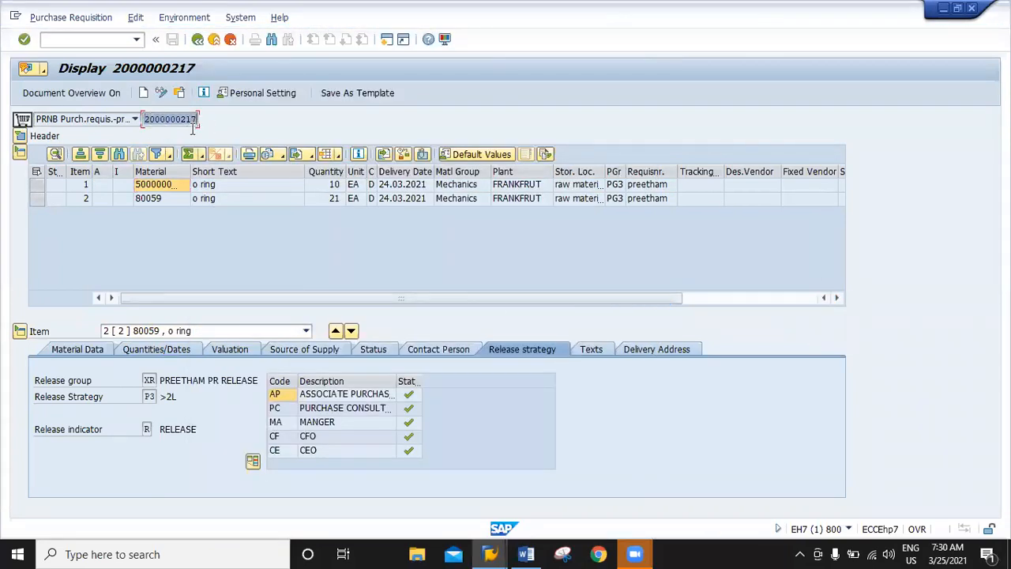
right_click(183, 127)
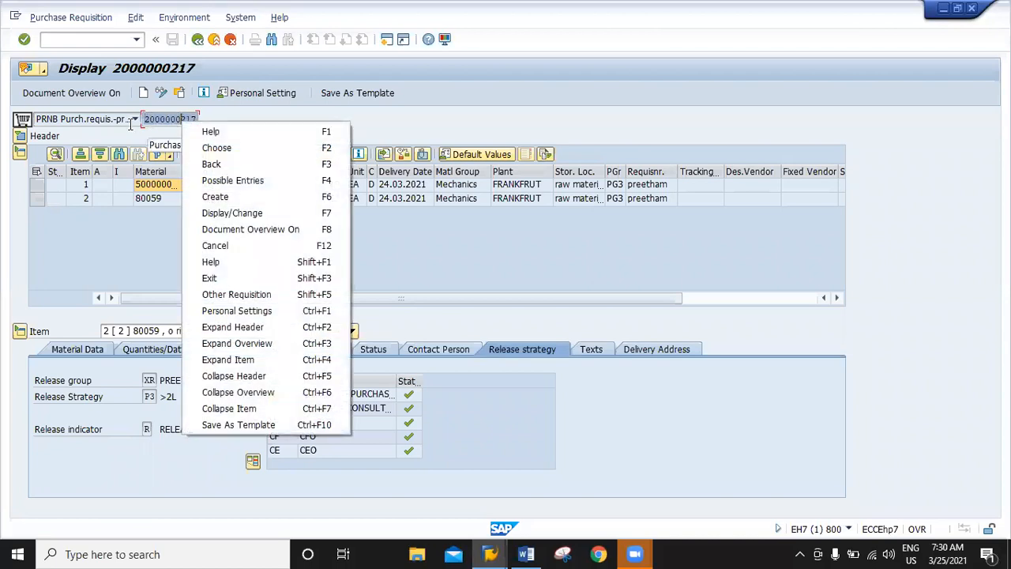
left_click(152, 118)
left_click_drag(145, 119, 241, 133)
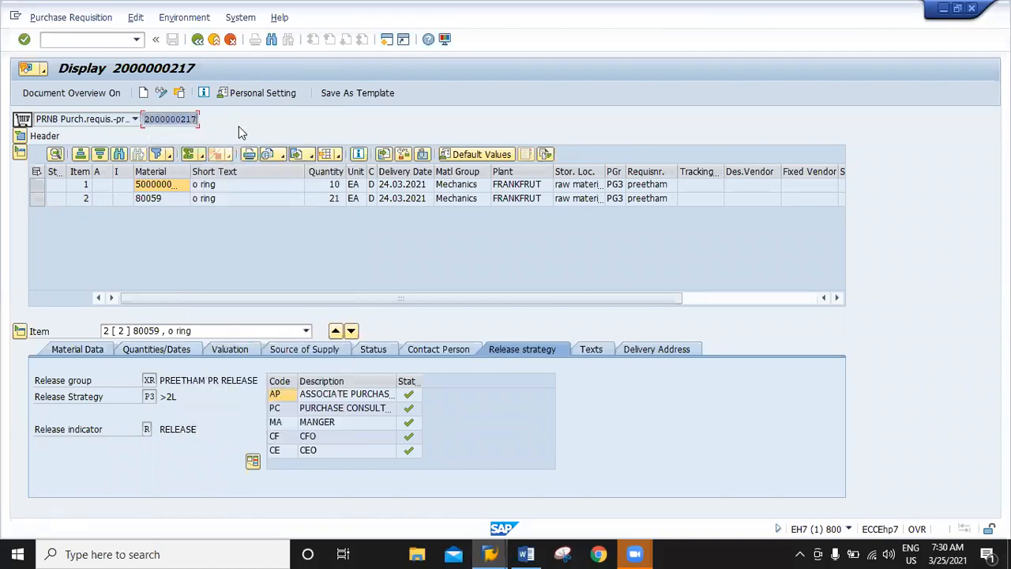
key("ctrl+c")
left_click(110, 40)
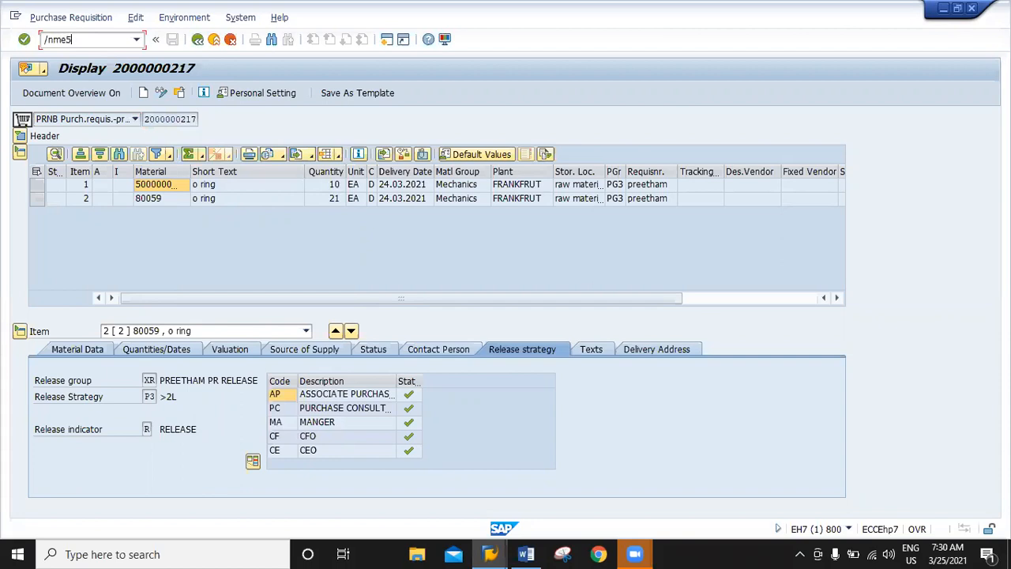
key("Return")
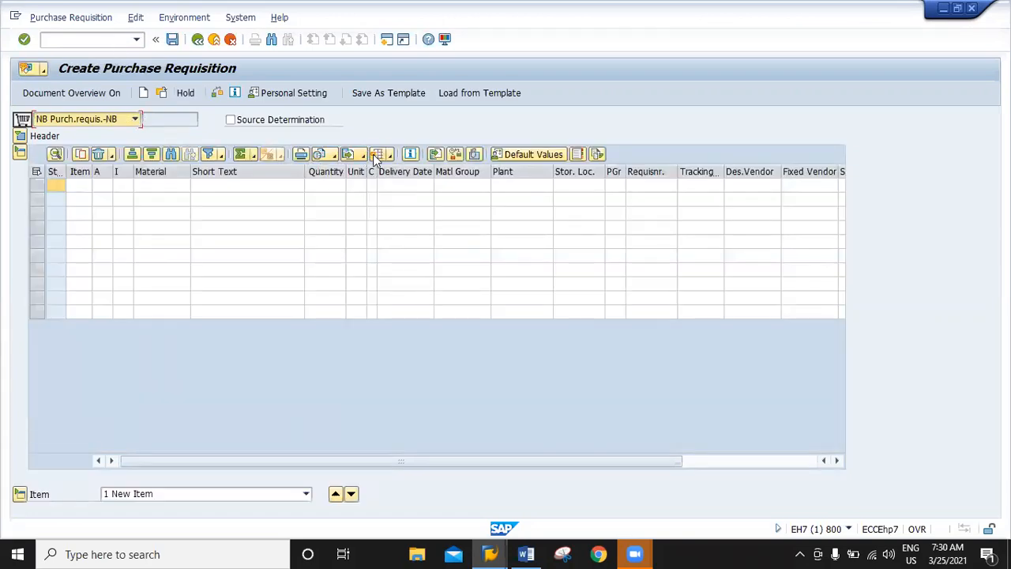
Try to add the Ref. Purchase Req. and Reference Item columns to the item overview and save the layout as 1DEFAULT
left_click(387, 155)
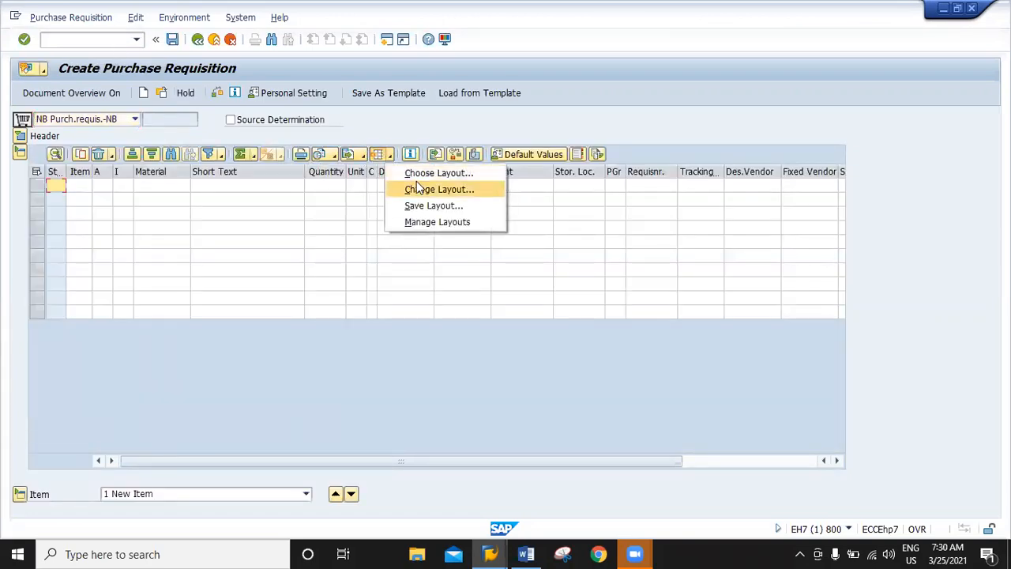
left_click(420, 187)
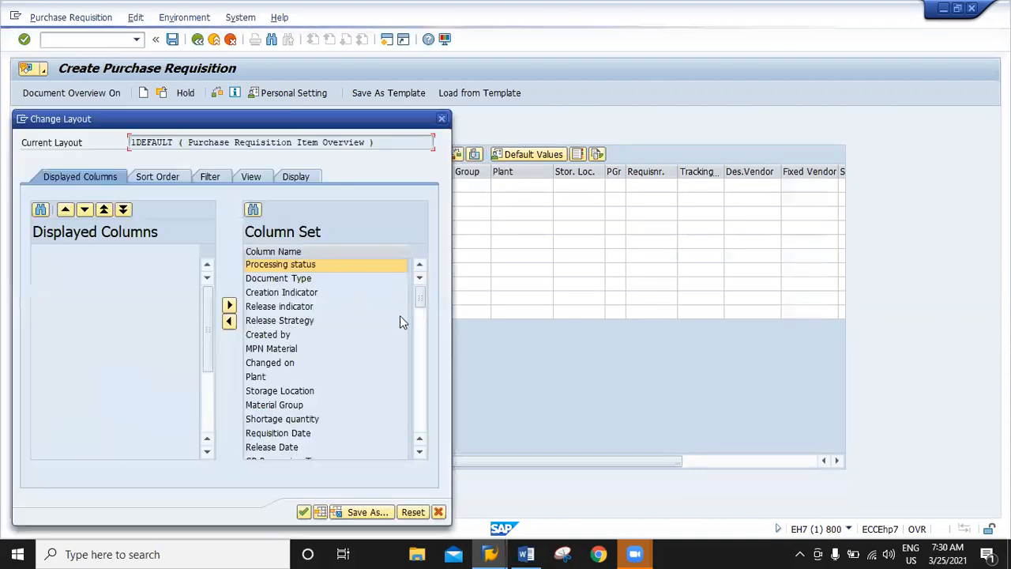
left_click_drag(421, 305, 428, 344)
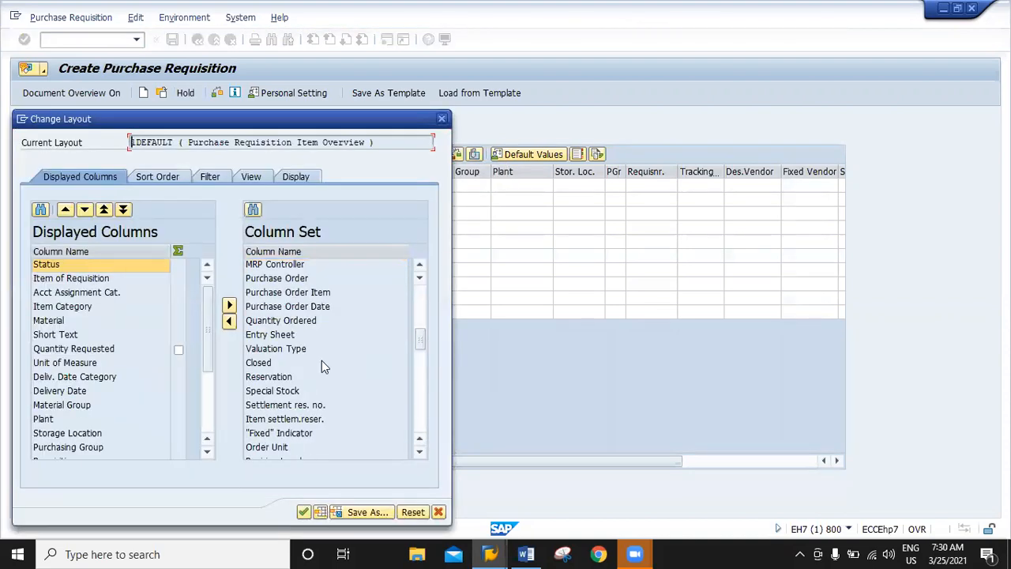
scroll(321, 360, "down", 8)
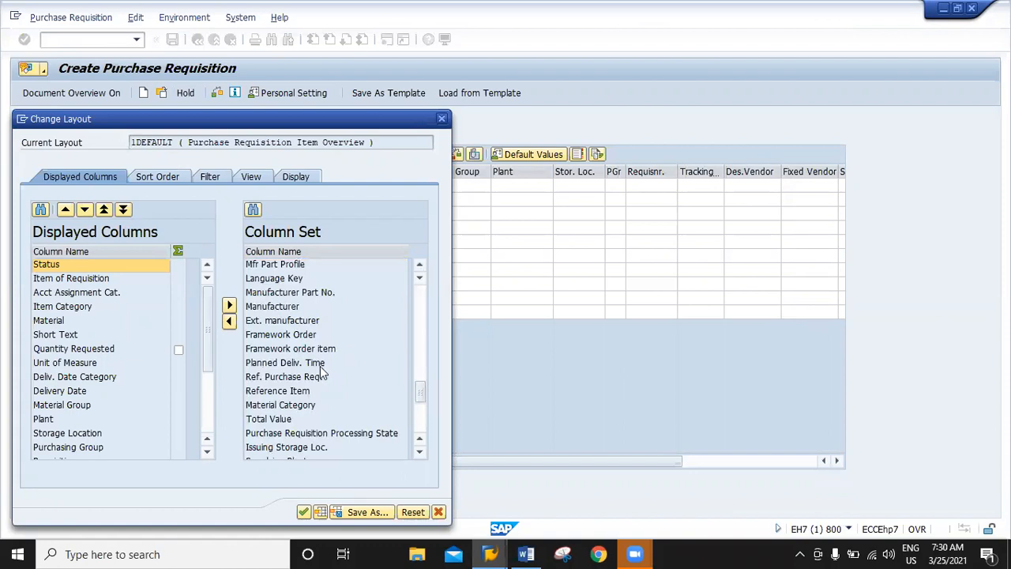
left_click(309, 380)
left_click(311, 393, "ctrl")
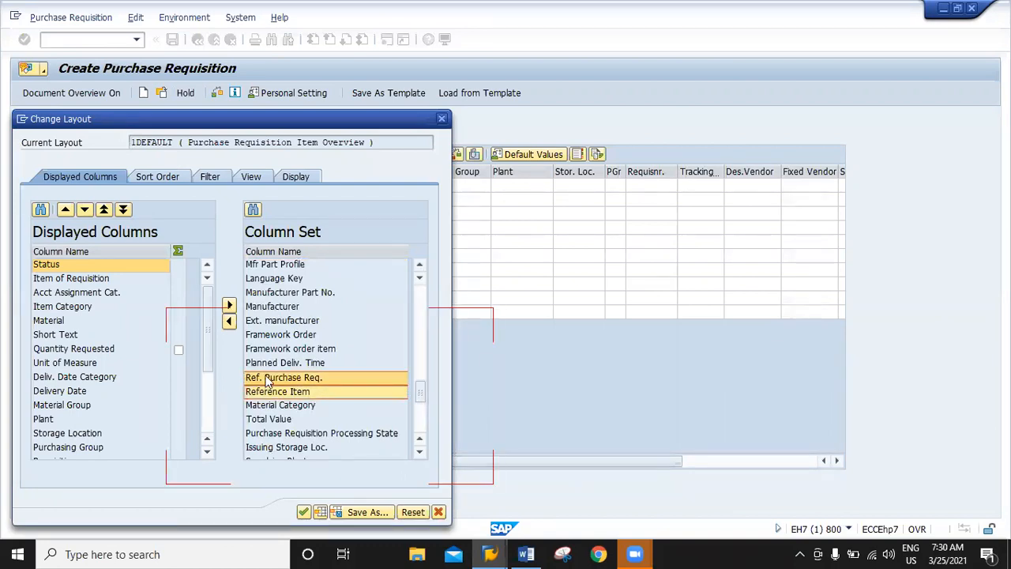
left_click(229, 305)
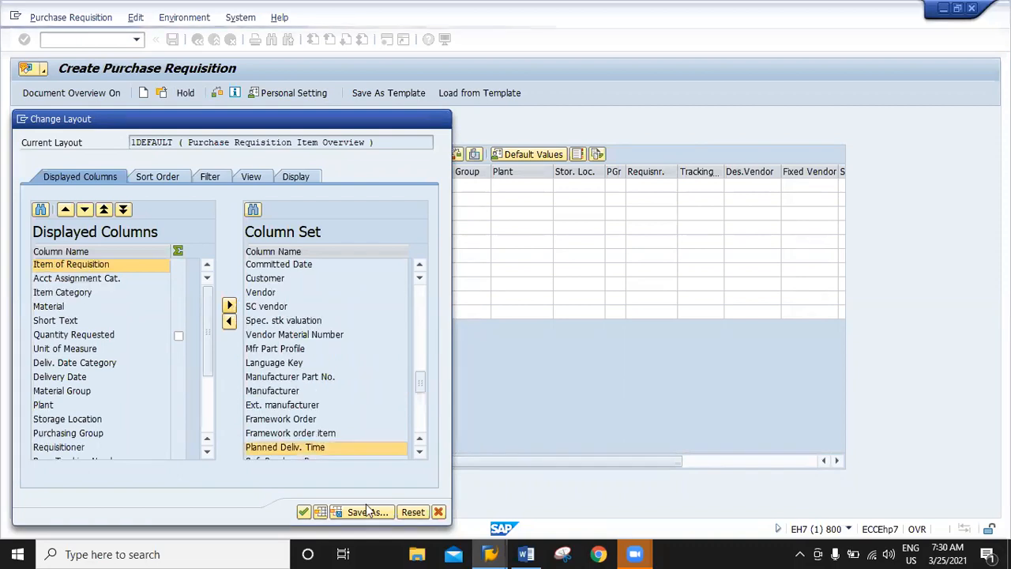
left_click(363, 512)
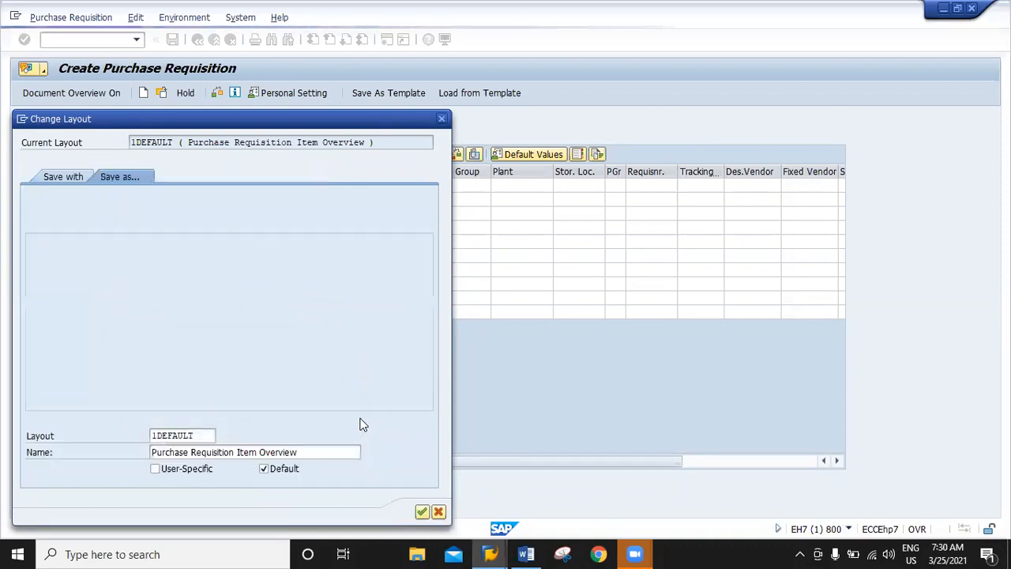
left_click(422, 512)
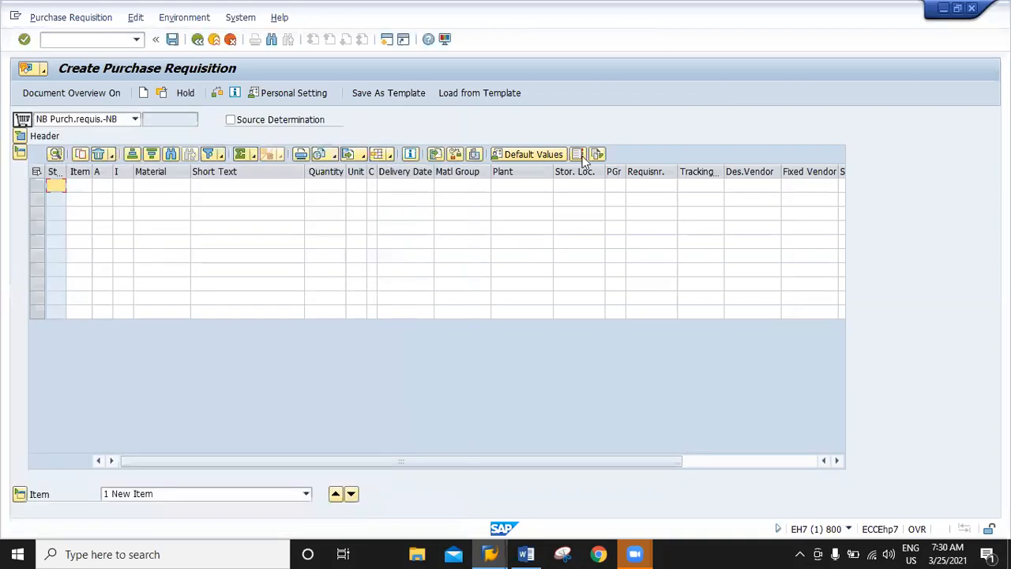
Add the Ref. Purchase Req. and Reference Item columns to the displayed columns of the item overview layout
left_click(389, 154)
left_click(454, 189)
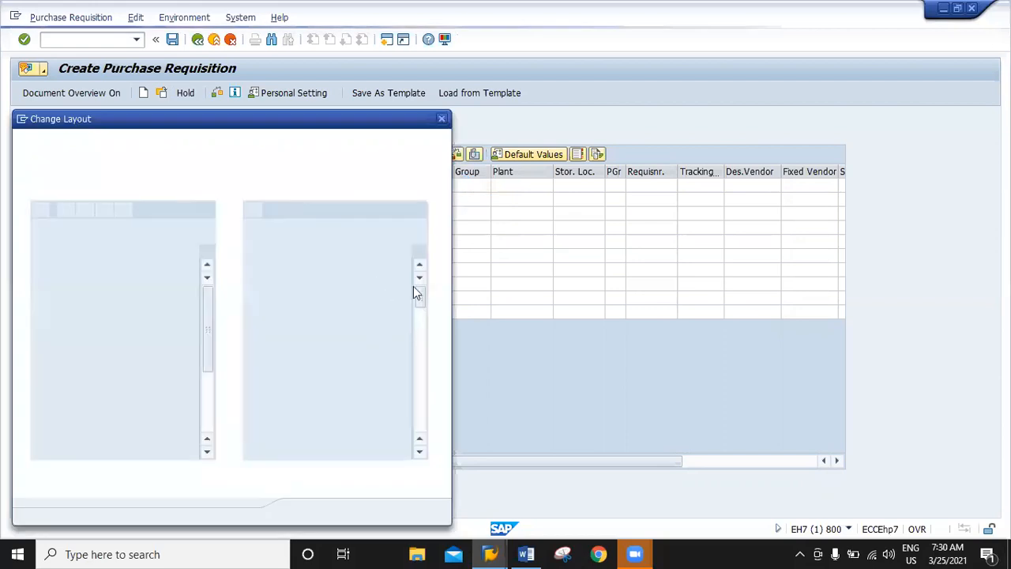
scroll(318, 390, "down", 10)
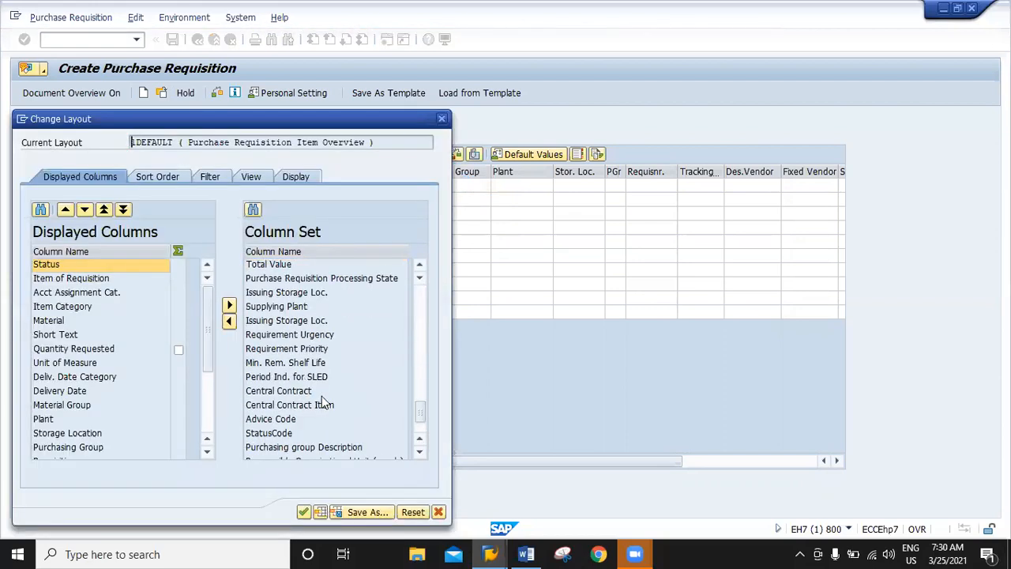
scroll(324, 405, "down", 2)
scroll(320, 324, "up", 1)
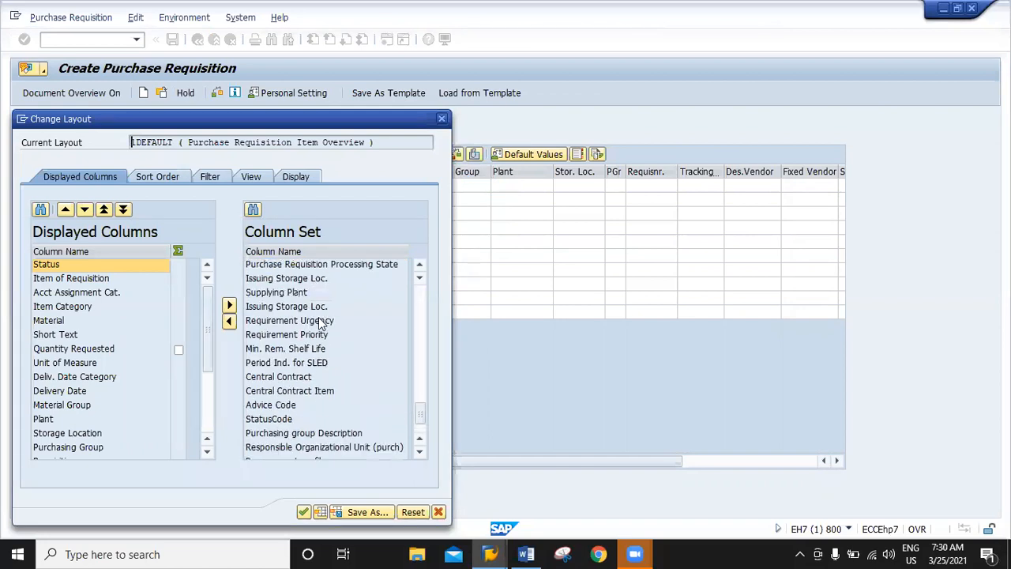
scroll(318, 378, "down", 1)
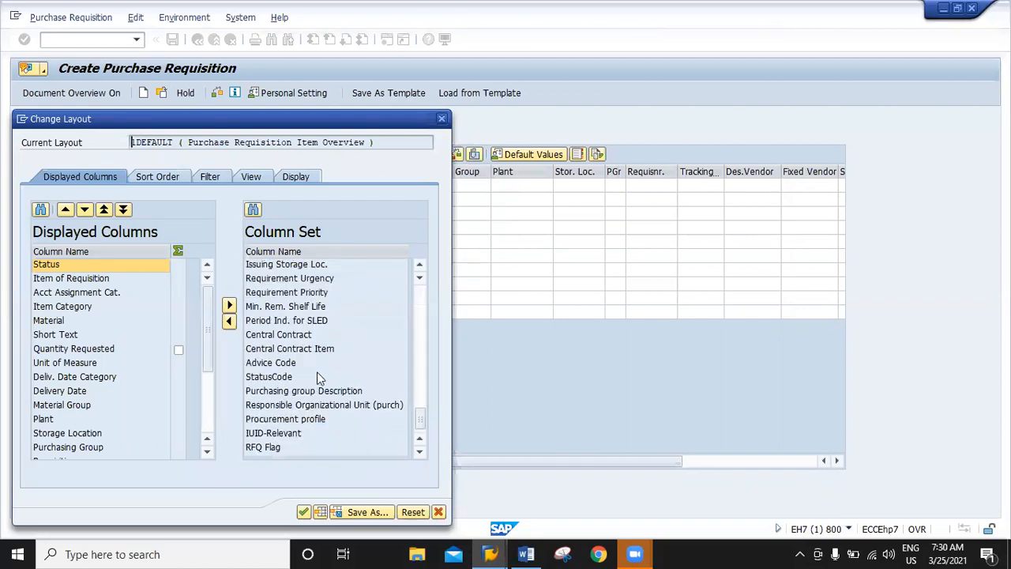
scroll(318, 379, "up", 4)
left_click(311, 295)
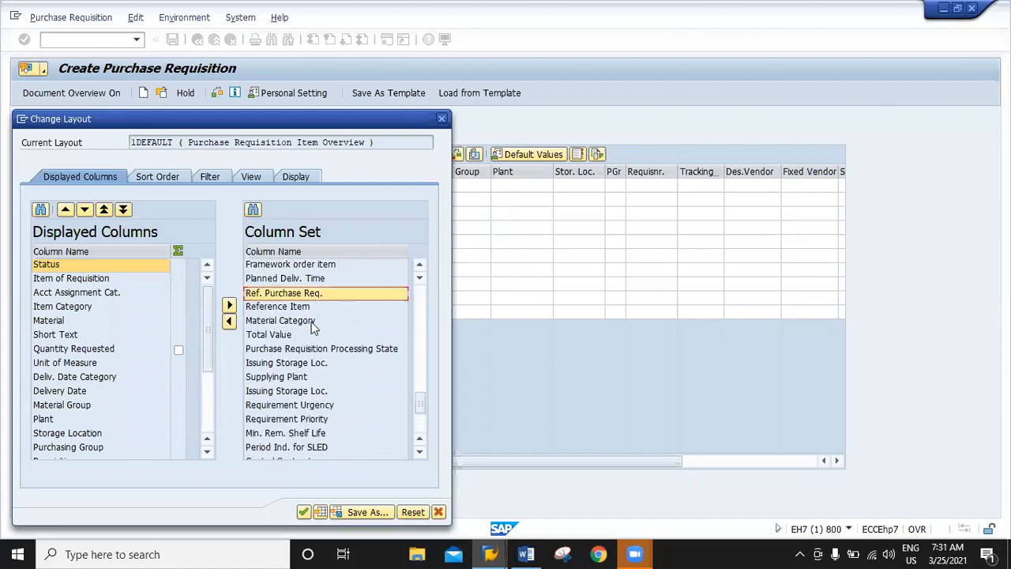
left_click(297, 309)
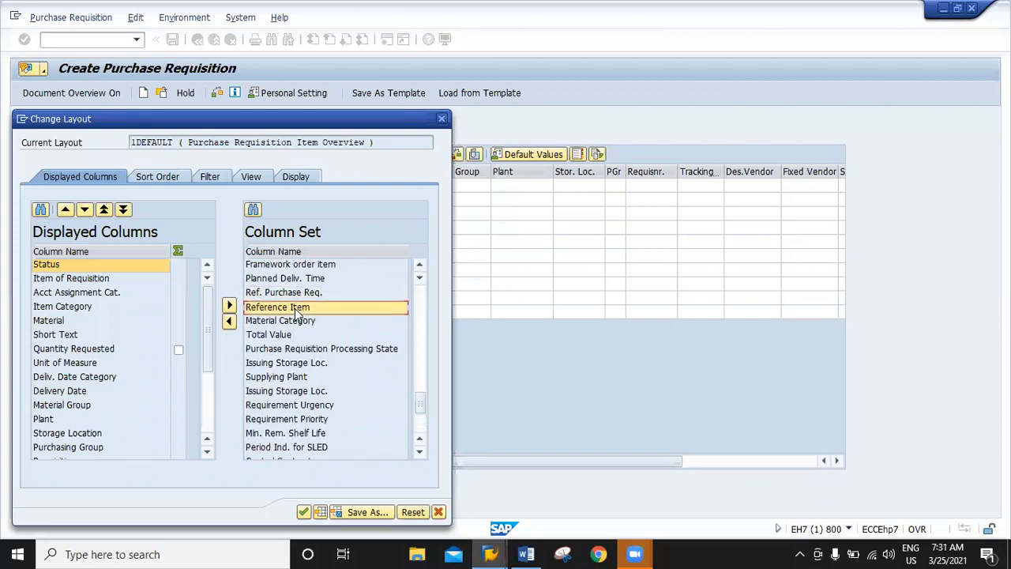
left_click(296, 293, "ctrl")
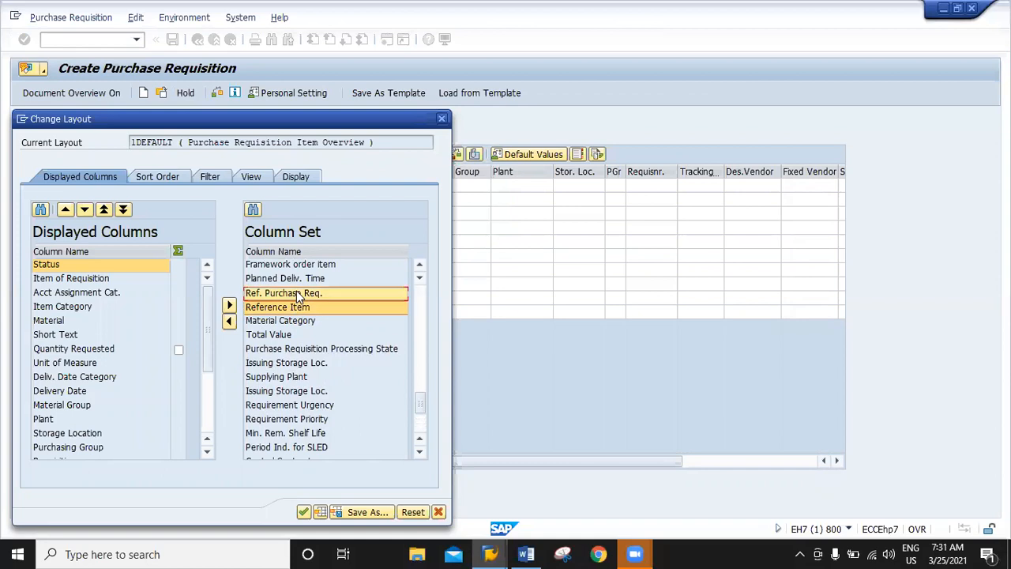
left_click(229, 322)
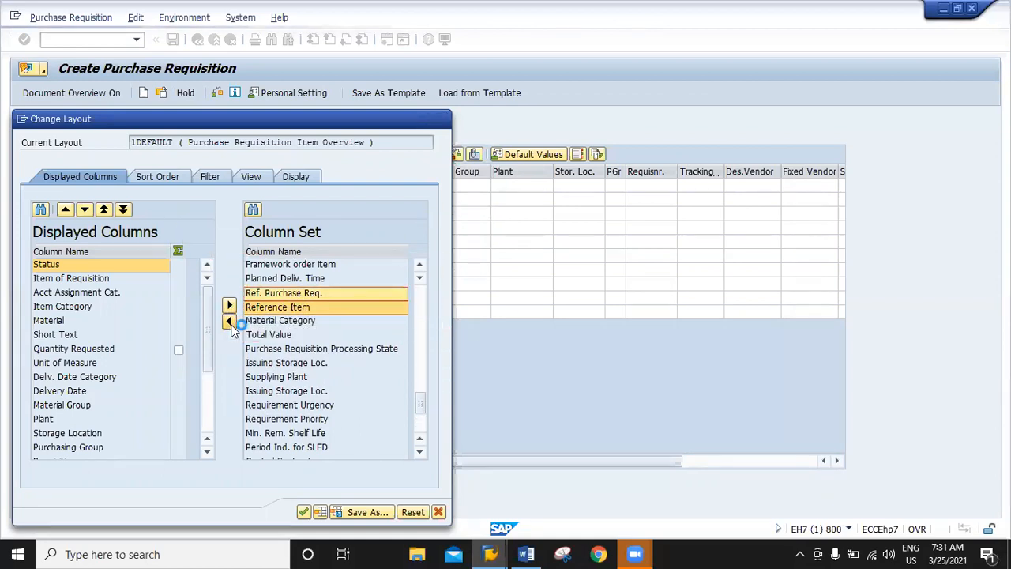
Try to save the changed item overview layout as pree, then close the layout settings
left_click(359, 512)
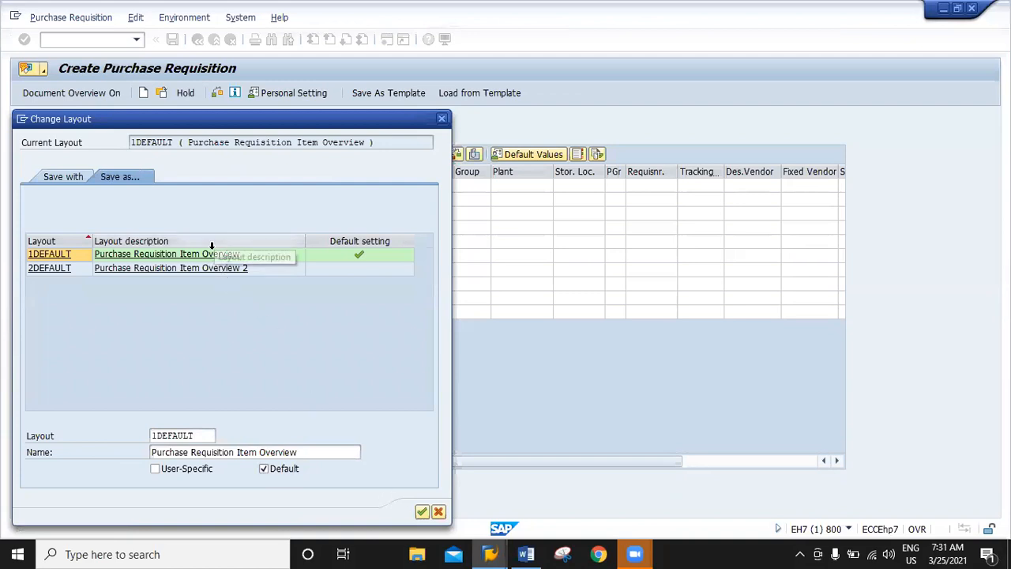
left_click_drag(205, 433, 142, 422)
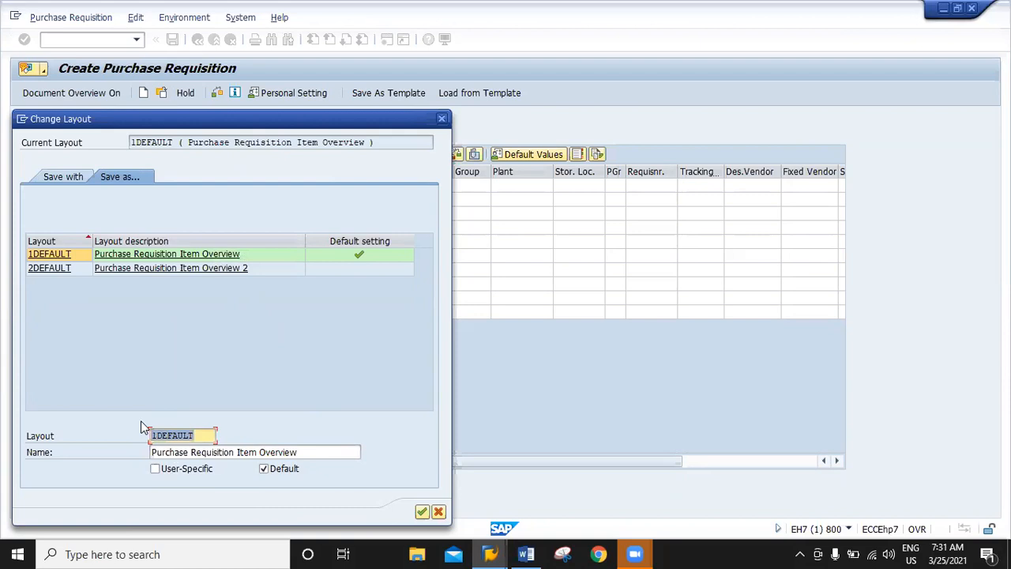
type("pree")
left_click(422, 513)
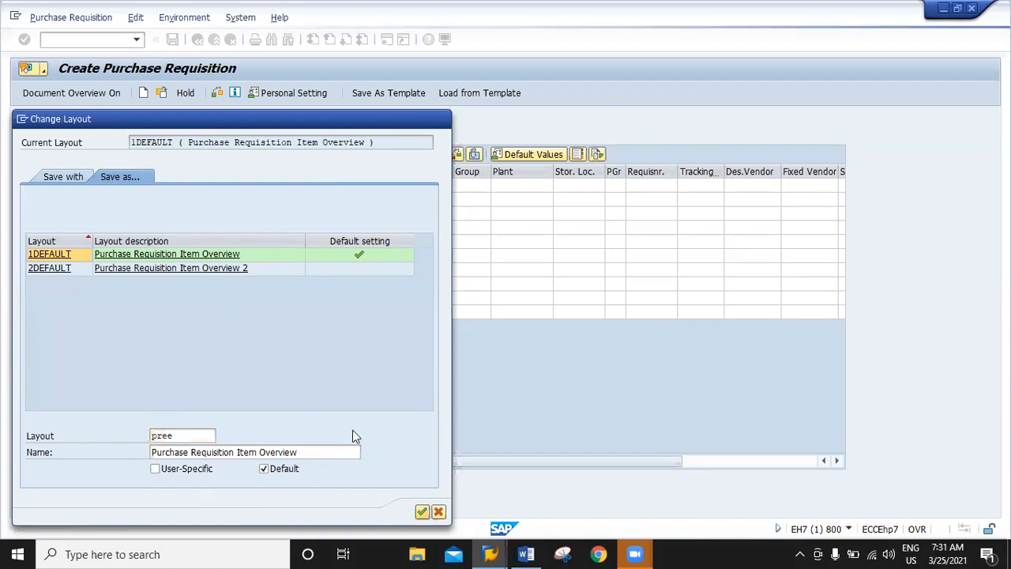
key("Return")
left_click(442, 118)
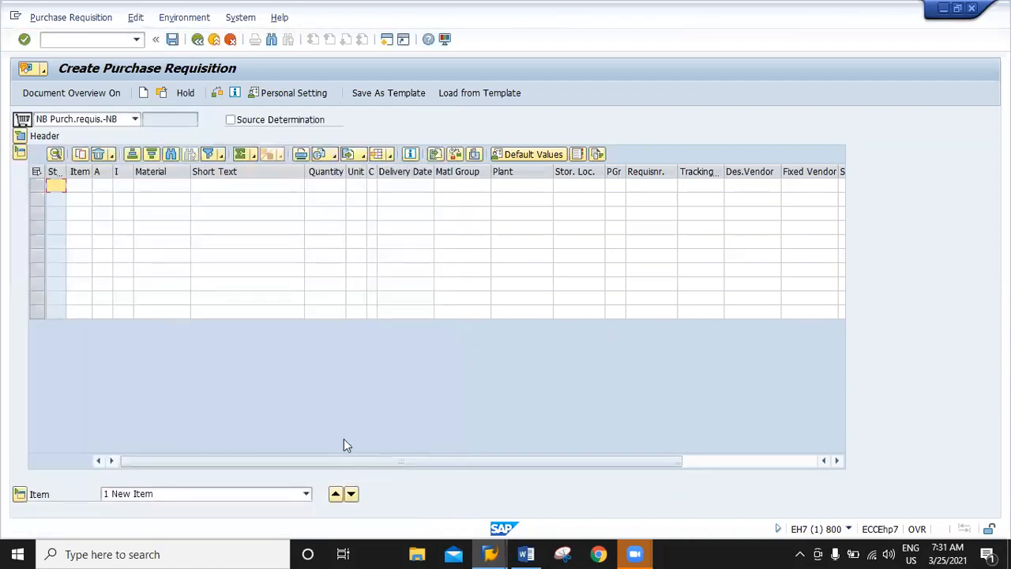
Reopen the item overview's layout settings and add the Created by column to the displayed columns
left_click(382, 154)
left_click(436, 189)
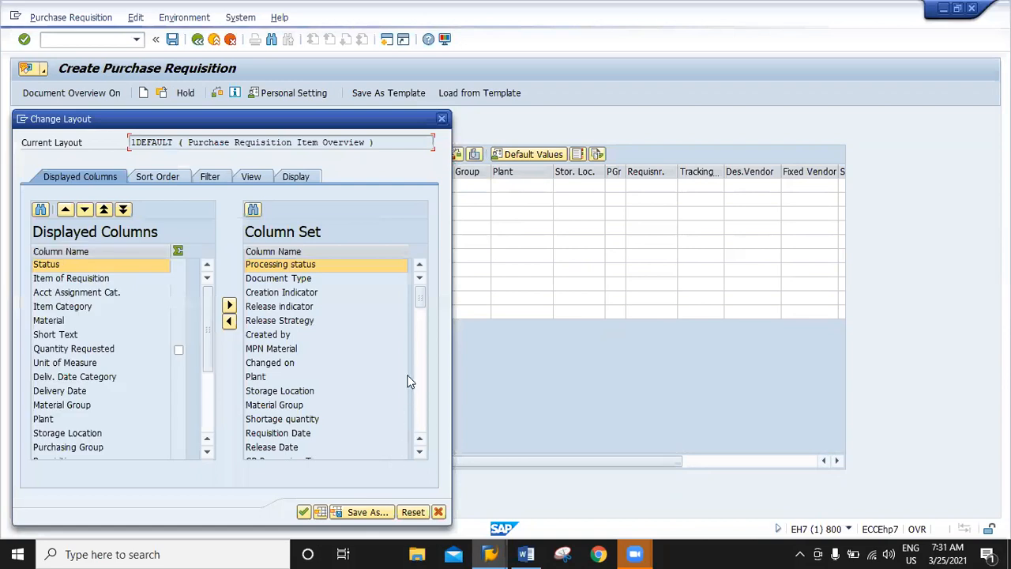
left_click(275, 337)
left_click(230, 321)
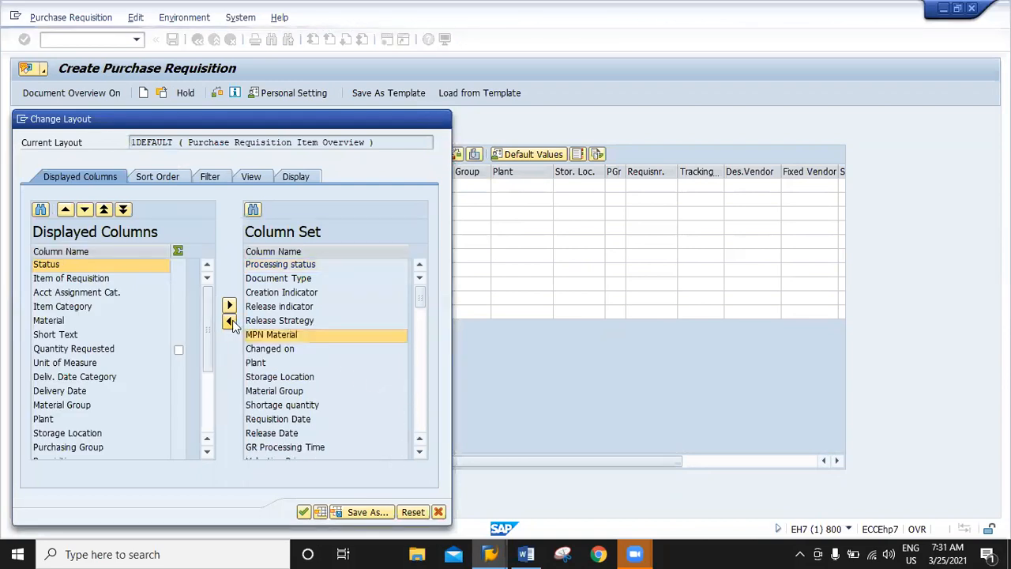
Try to save the layout as user-specific and non-default under a new custom layout name
left_click(366, 509)
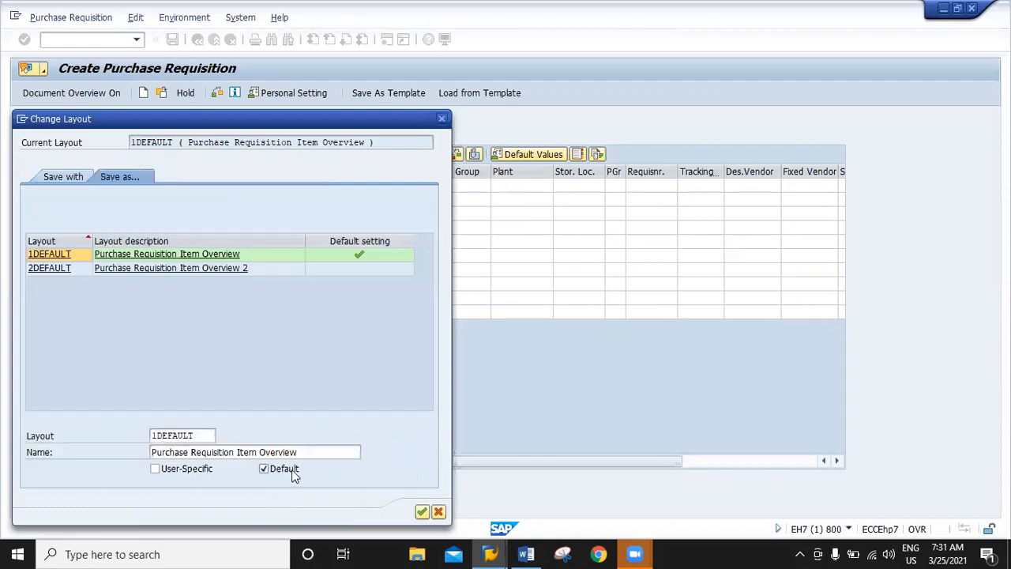
left_click(169, 472)
left_click(282, 471)
left_click(66, 178)
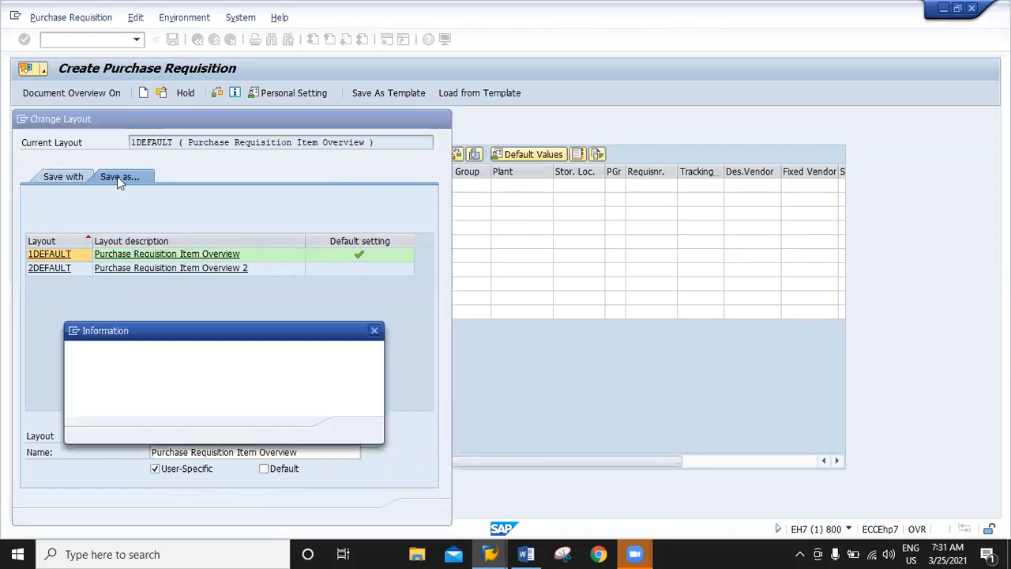
left_click(378, 335)
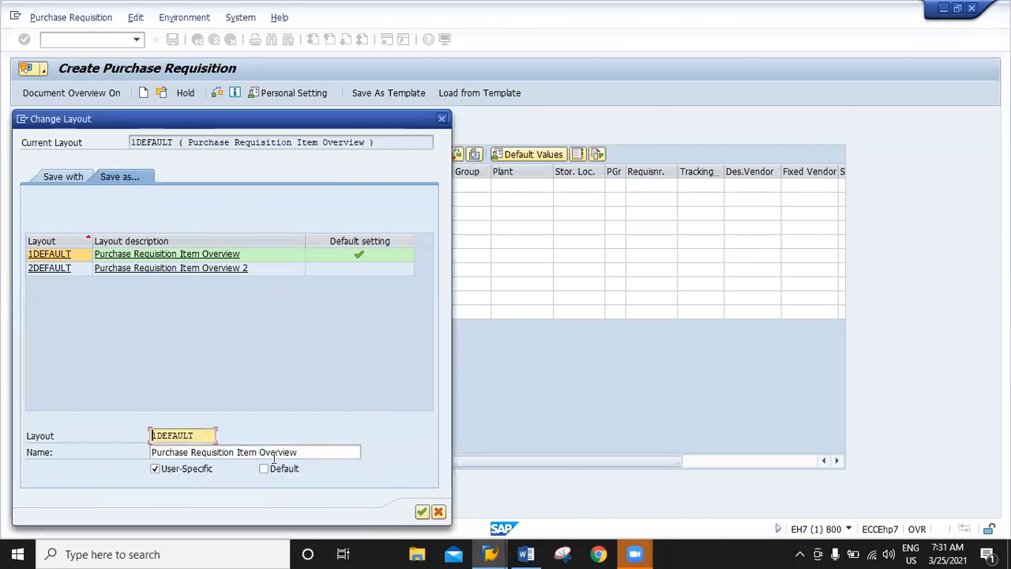
left_click_drag(192, 430, 127, 438)
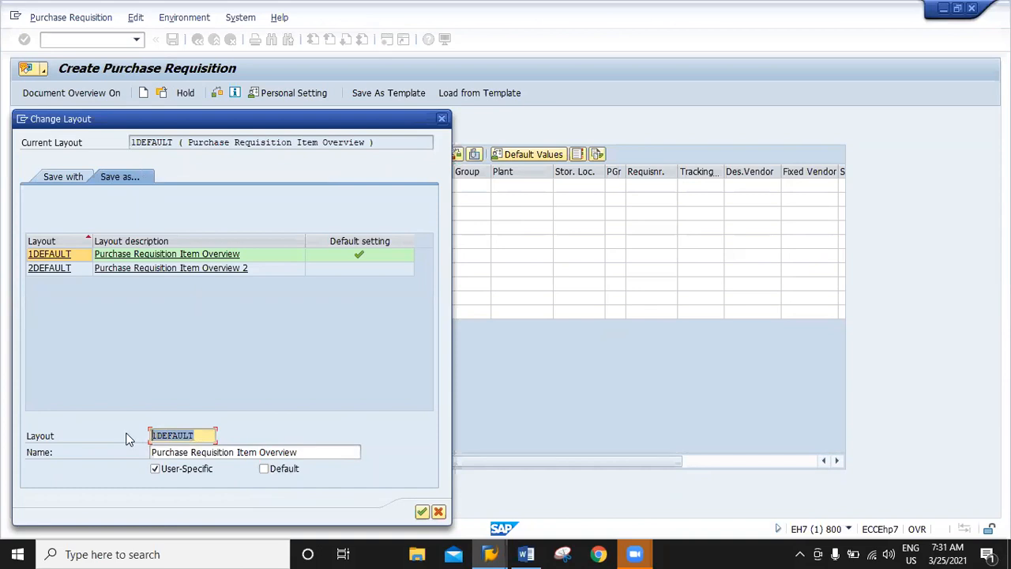
type("zpreetham")
left_click(417, 514)
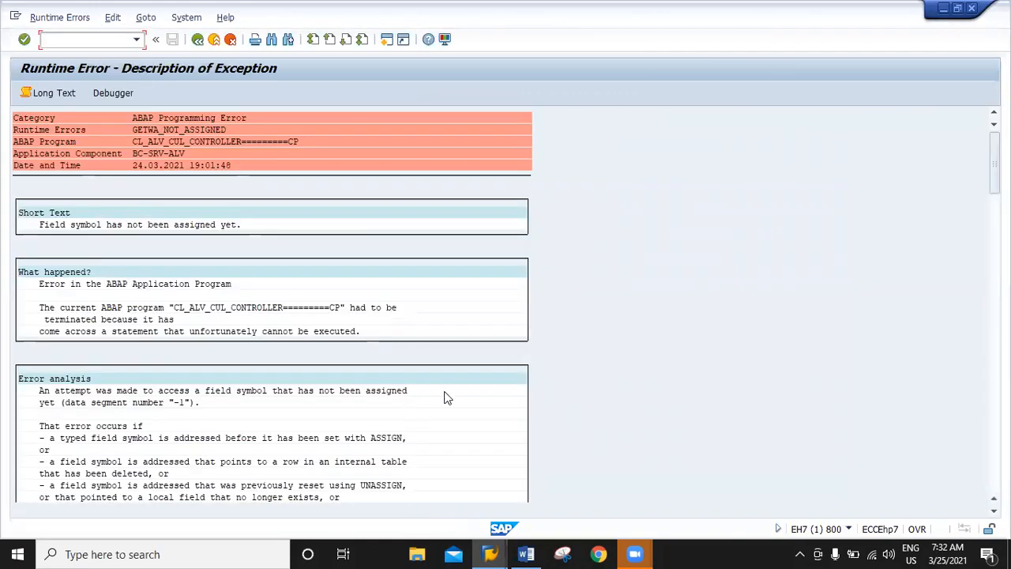
Leave the runtime error, restart transaction ME51N and check which columns the item overview shows
left_click(230, 39)
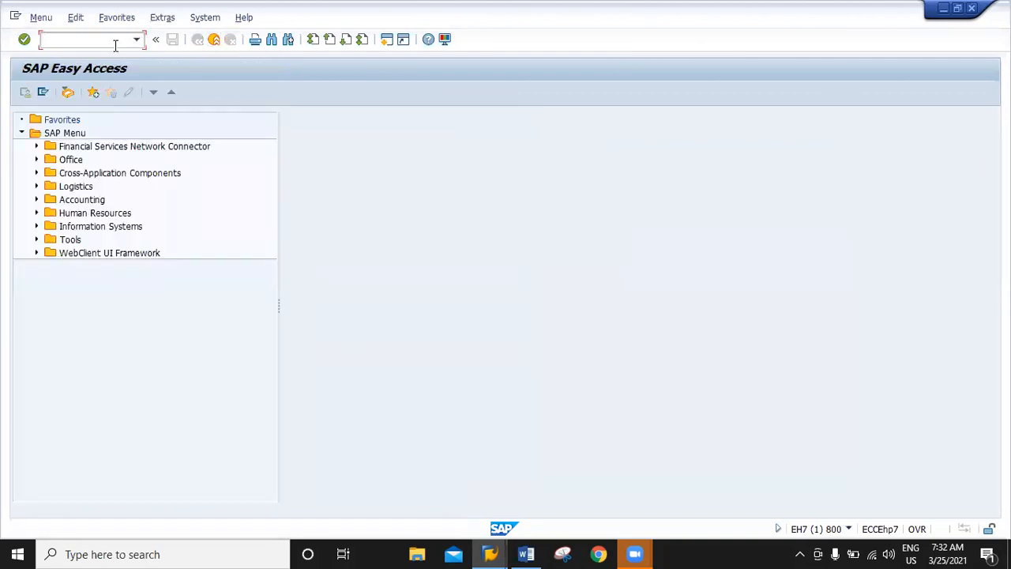
type("me51n")
key("Return")
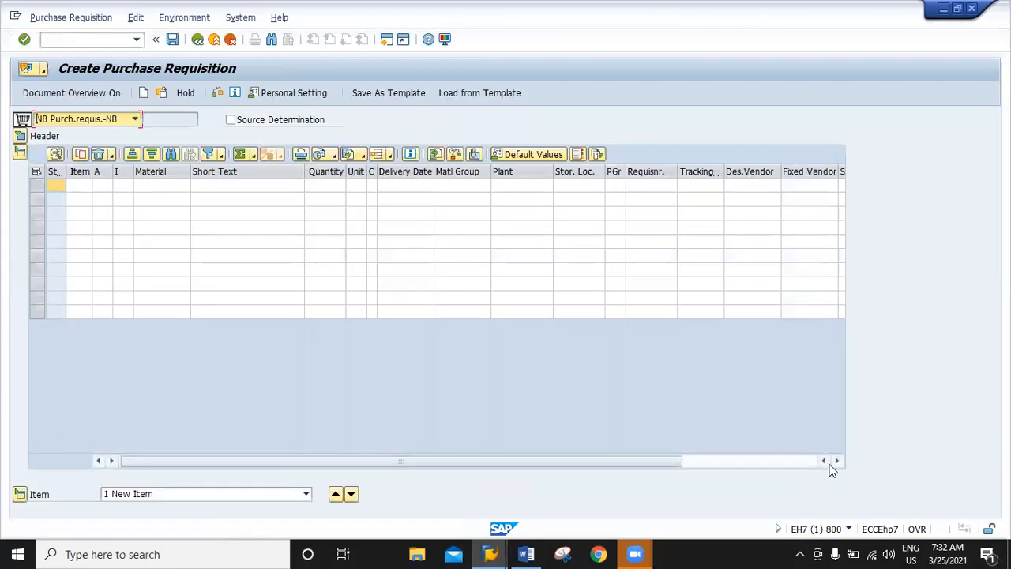
left_click(836, 460)
left_click(836, 460)
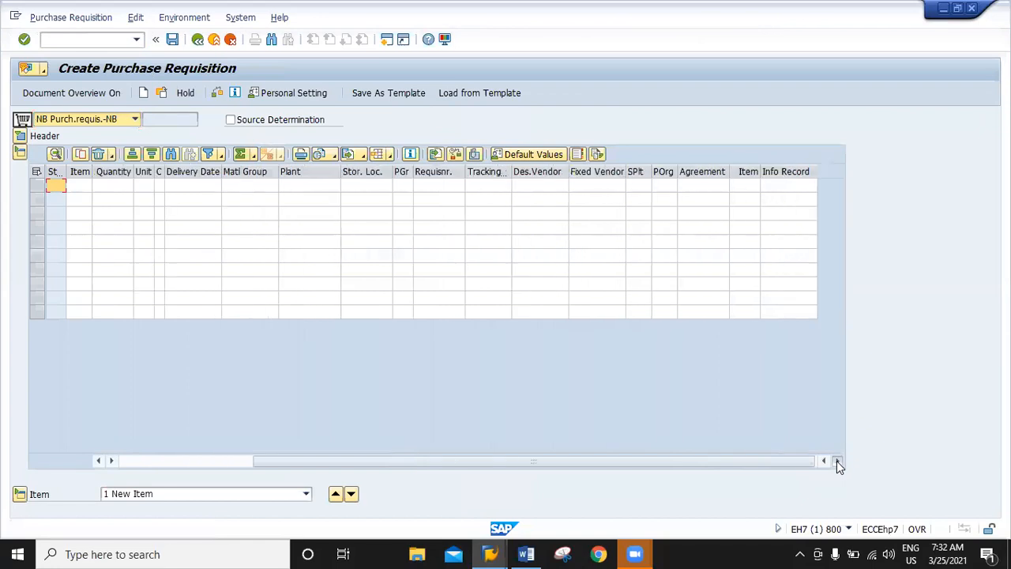
left_click_drag(464, 458, 338, 460)
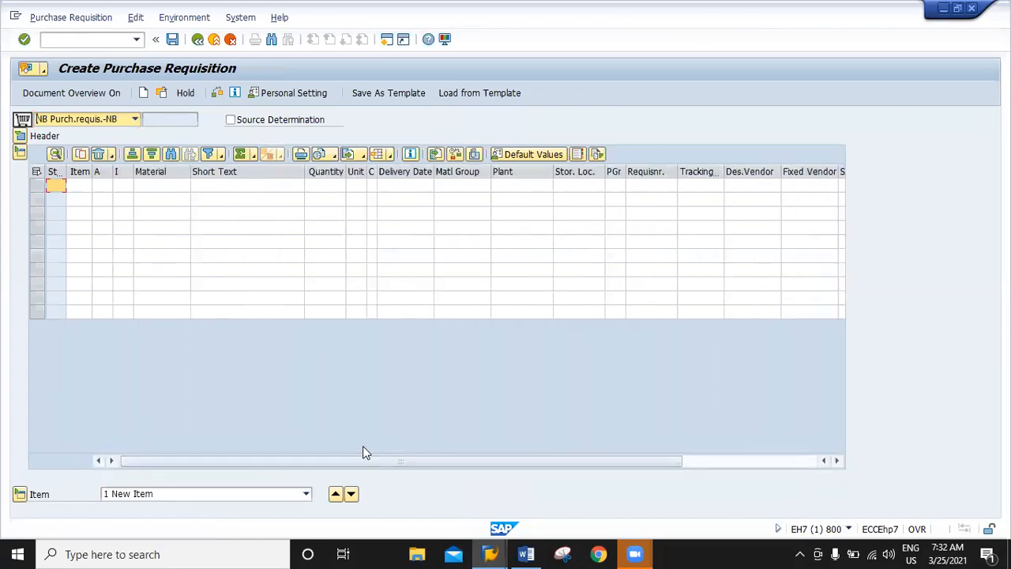
Examine the available columns in the layout's column set, then compare them with those in the item overview
left_click(383, 155)
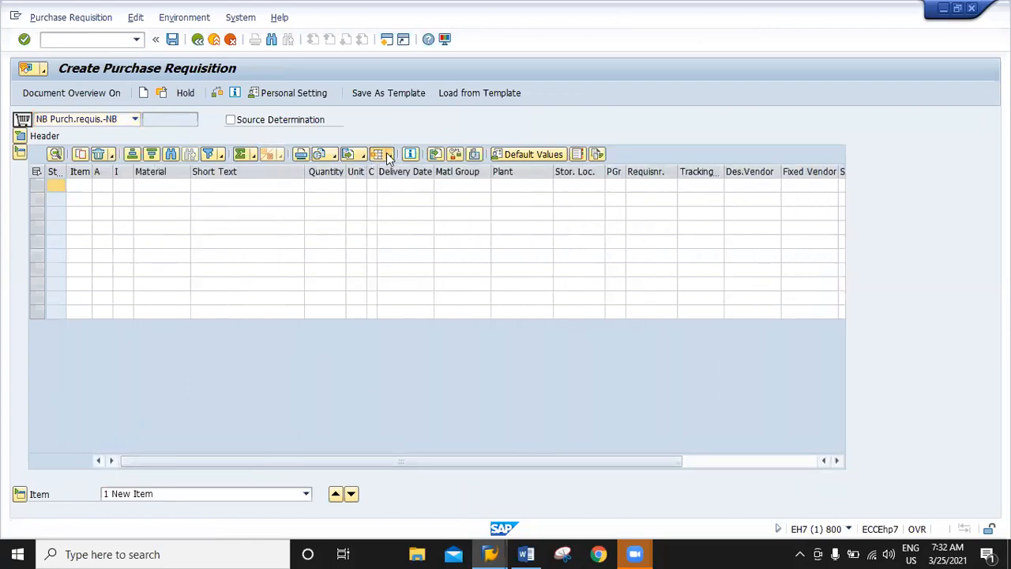
left_click(421, 188)
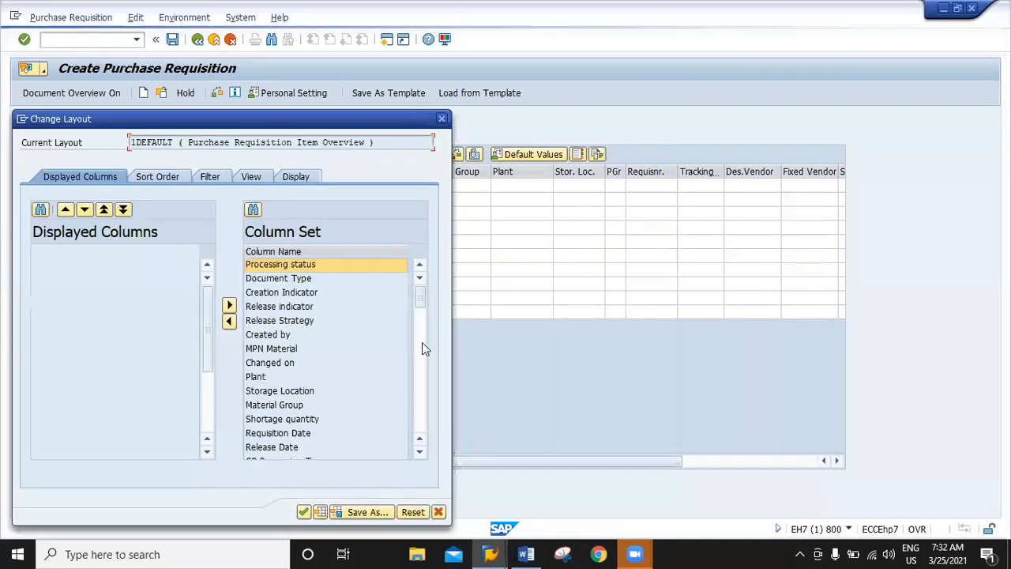
scroll(308, 395, "down", 10)
scroll(311, 399, "down", 7)
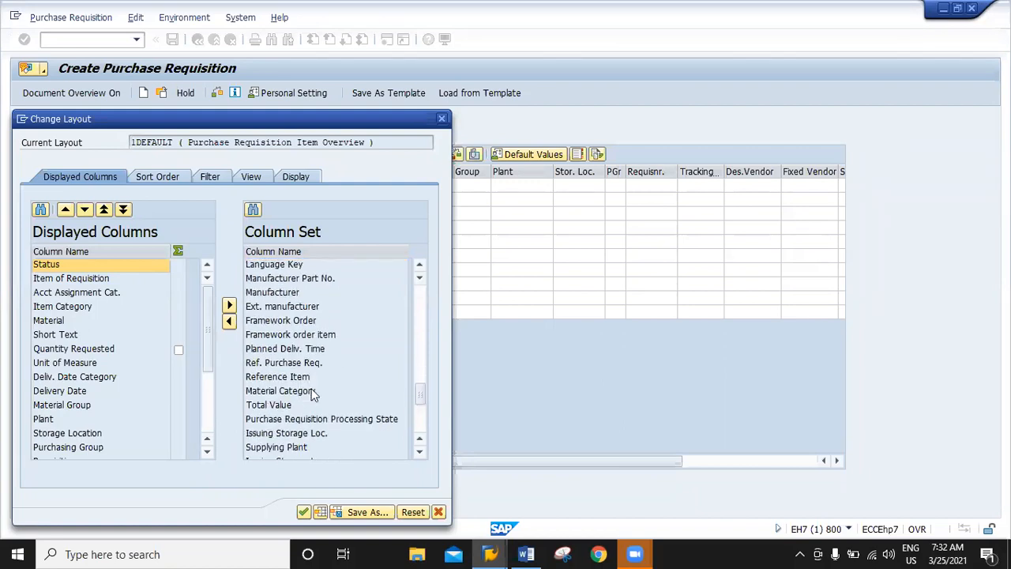
scroll(304, 382, "down", 2)
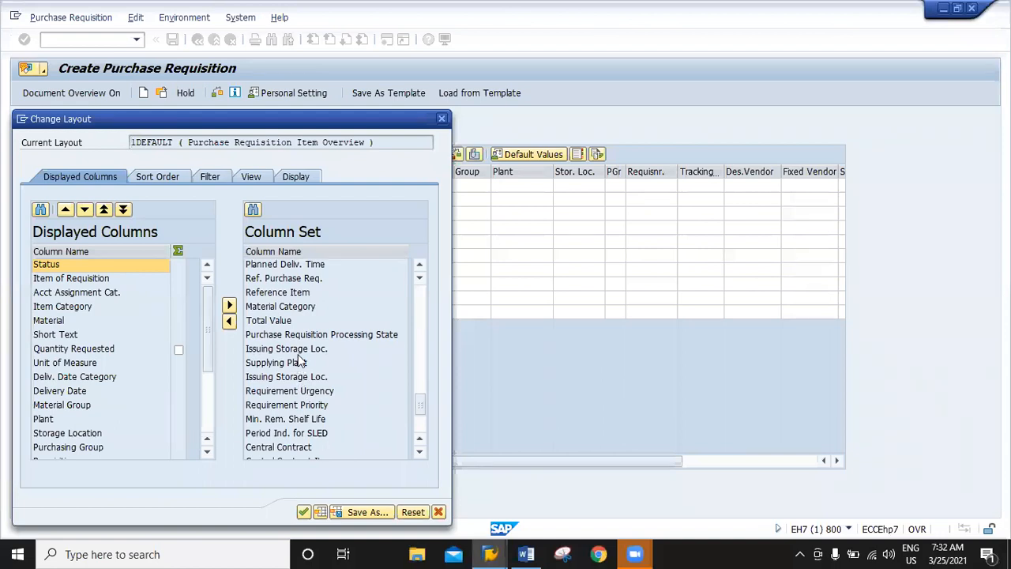
scroll(303, 368, "down", 1)
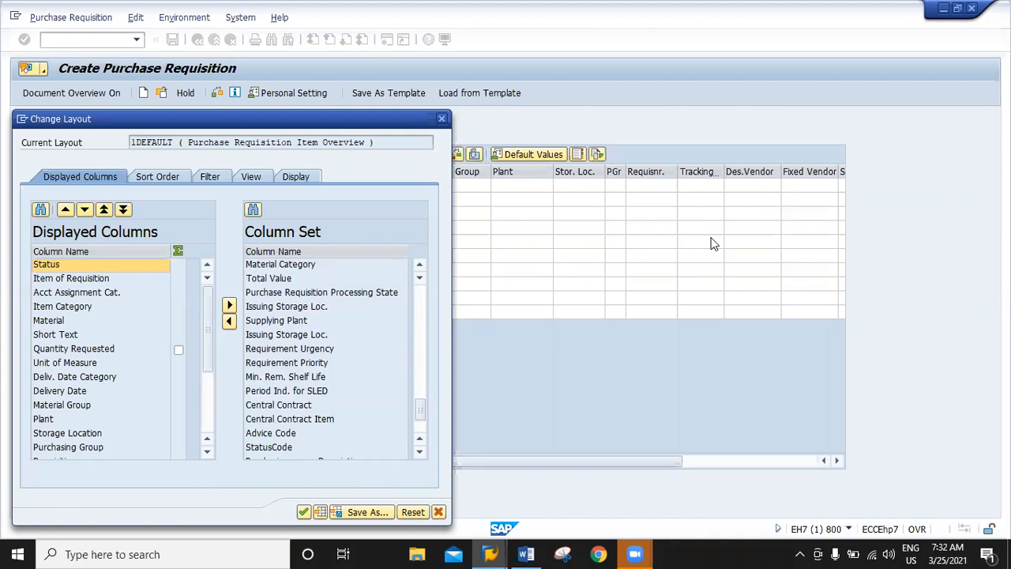
scroll(261, 405, "down", 2)
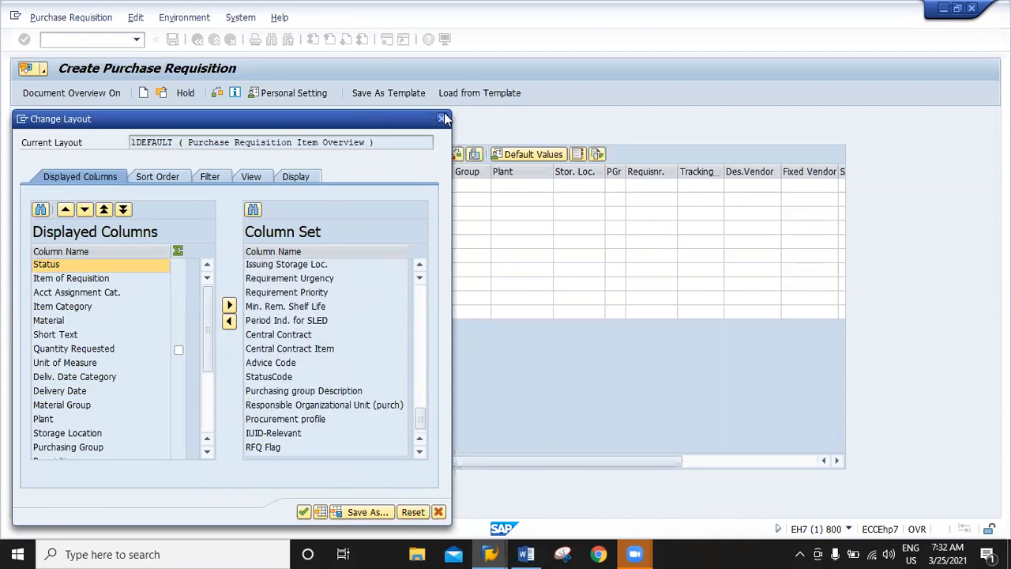
left_click(441, 118)
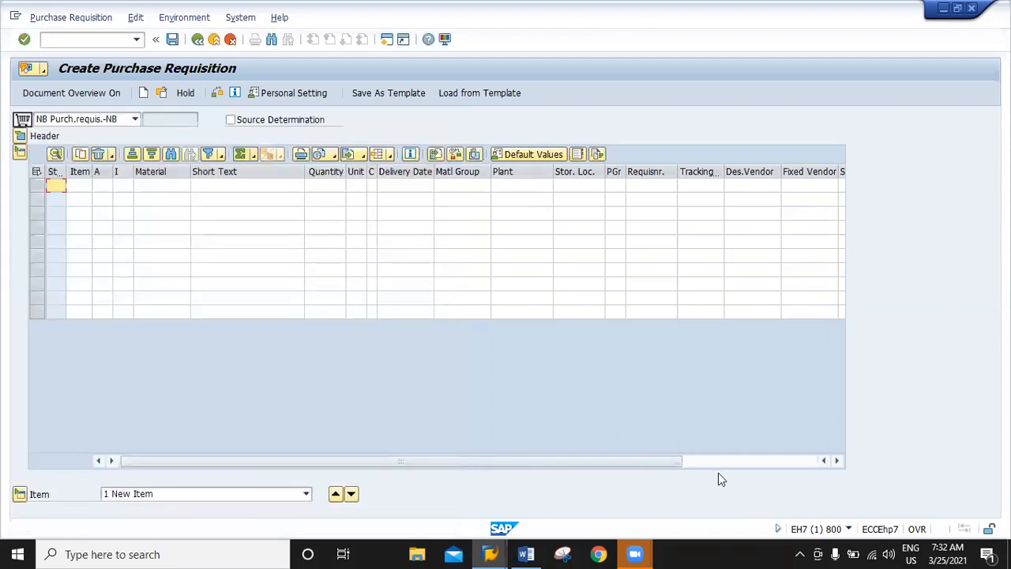
left_click(837, 460)
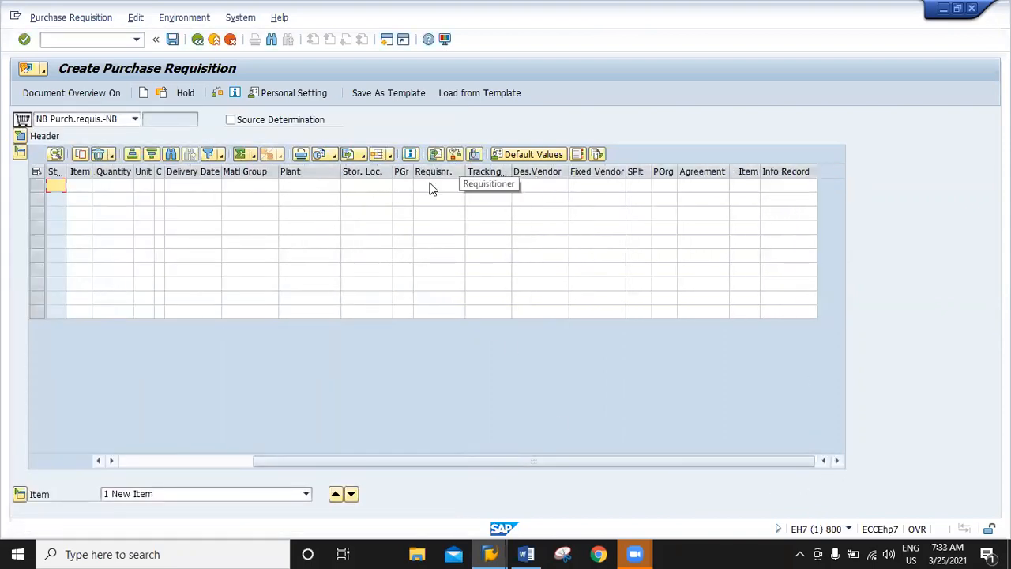
left_click_drag(565, 457, 388, 454)
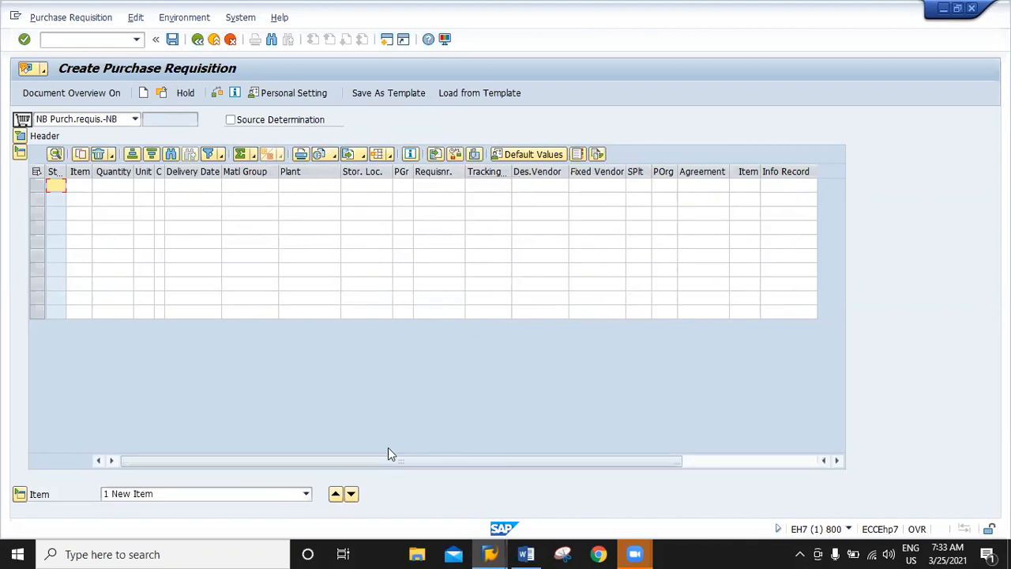
Reopen the item overview's layout settings and add the Ref. Purchase Req. and Reference Item columns to the displayed columns
left_click(382, 154)
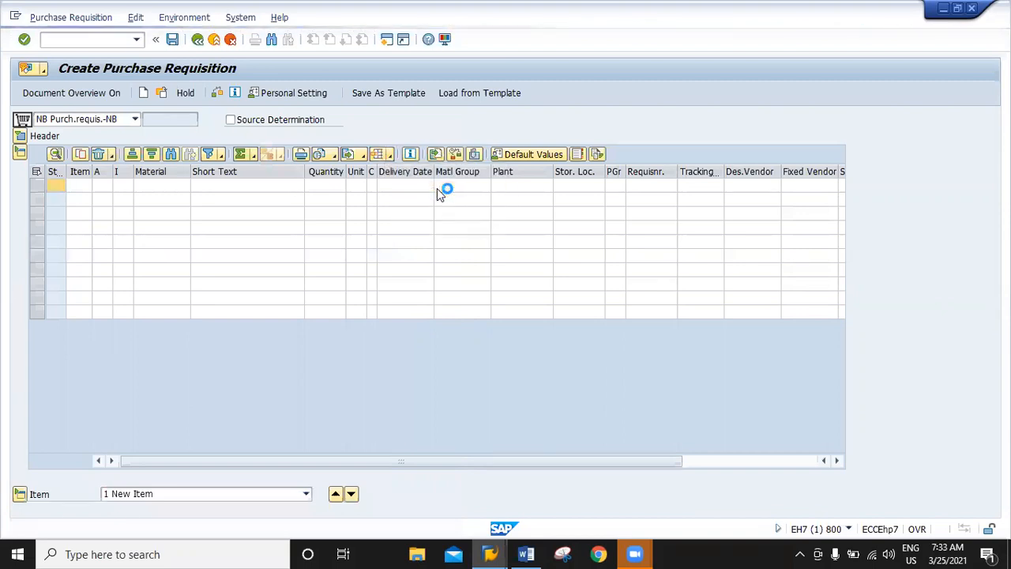
scroll(383, 325, "down", 8)
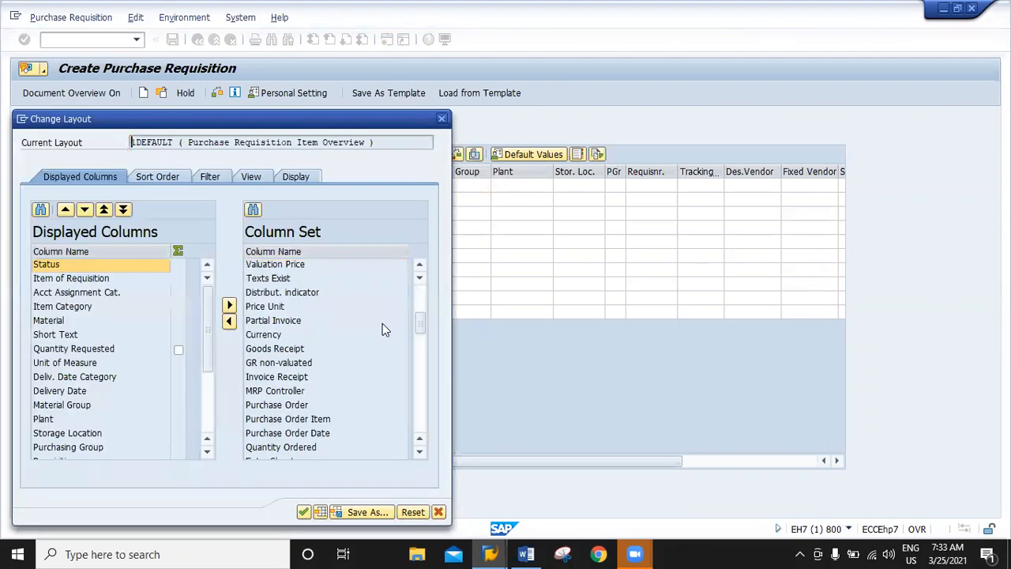
scroll(379, 332, "up", 2)
scroll(379, 330, "up", 2)
scroll(379, 332, "down", 1)
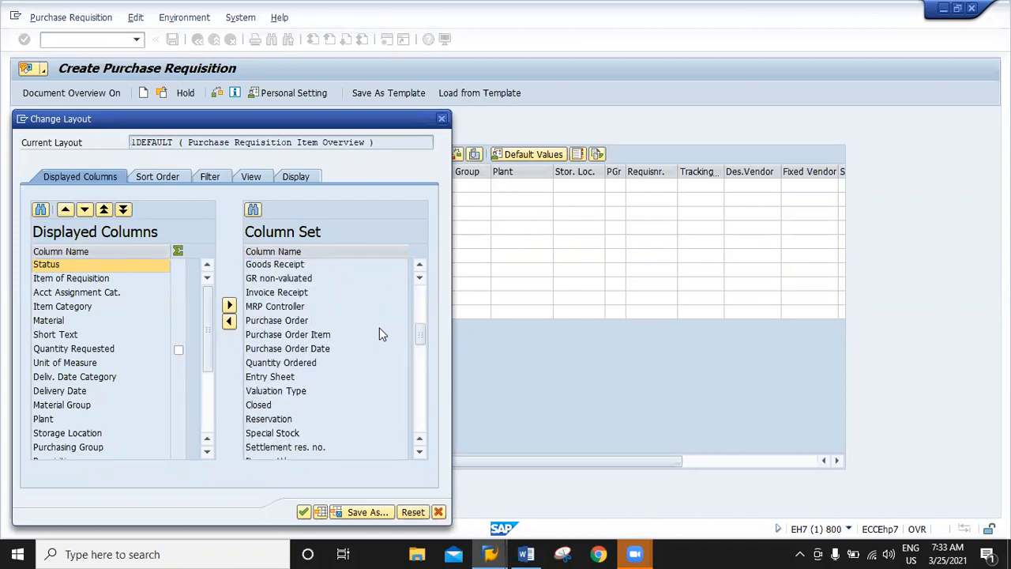
scroll(379, 331, "down", 3)
scroll(379, 334, "down", 3)
scroll(379, 334, "down", 1)
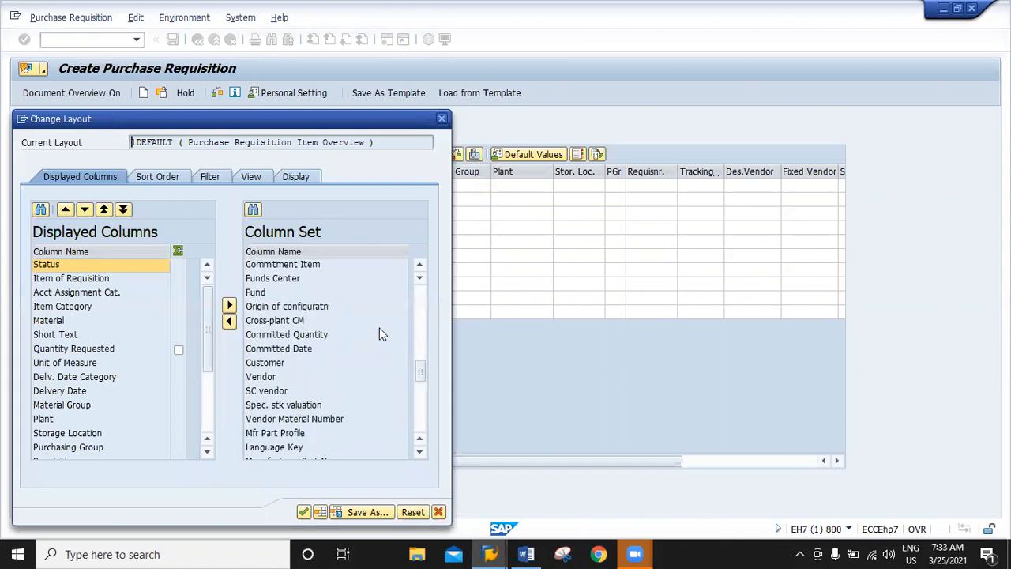
scroll(380, 334, "down", 3)
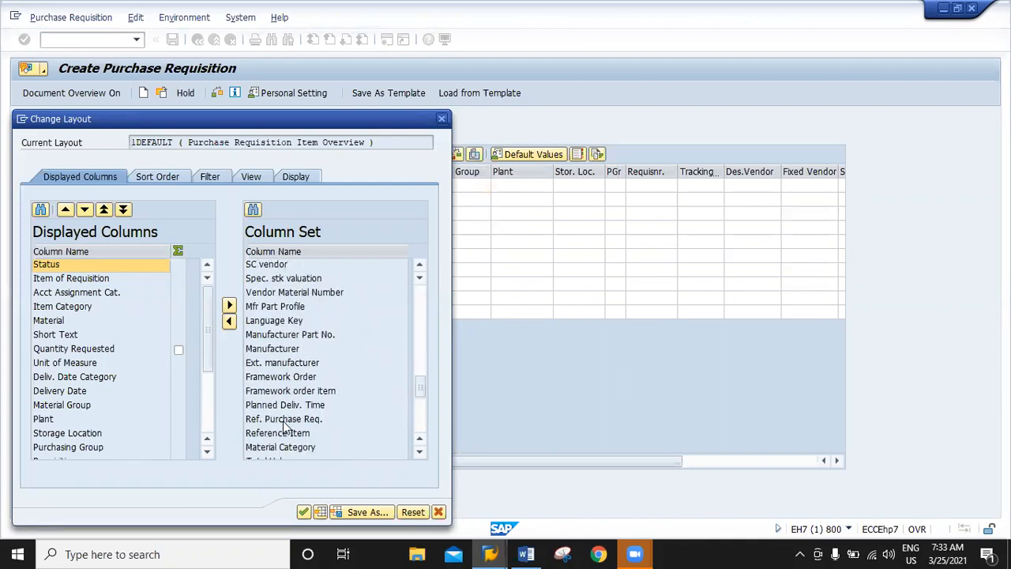
left_click(295, 434)
left_click(295, 419, "ctrl")
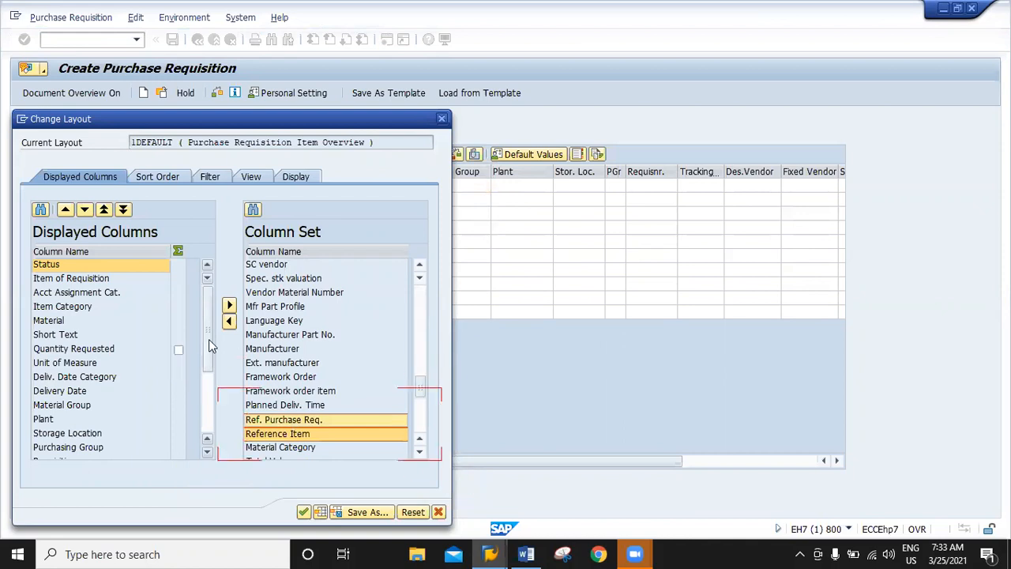
left_click(228, 322)
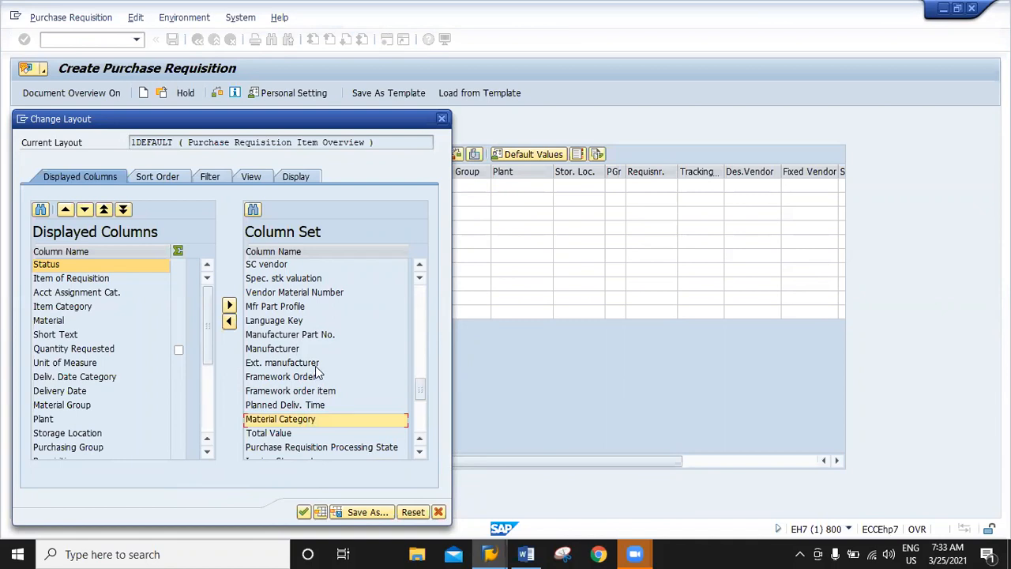
Save the changed layout as the default standard layout /DEFAULT, named Purchase Requisition Item Overview, and close the layout settings
scroll(315, 366, "down", 2)
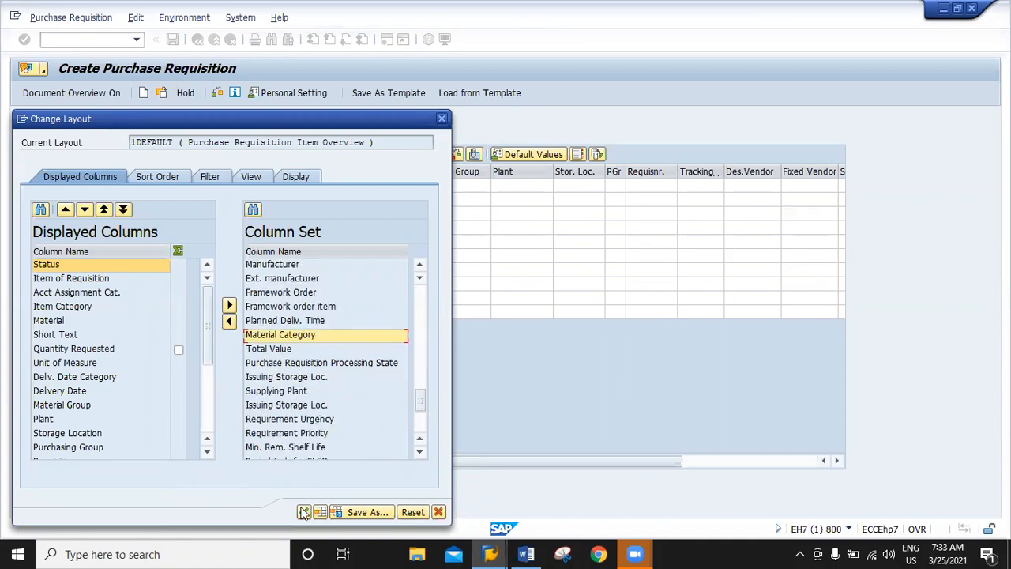
left_click(374, 513)
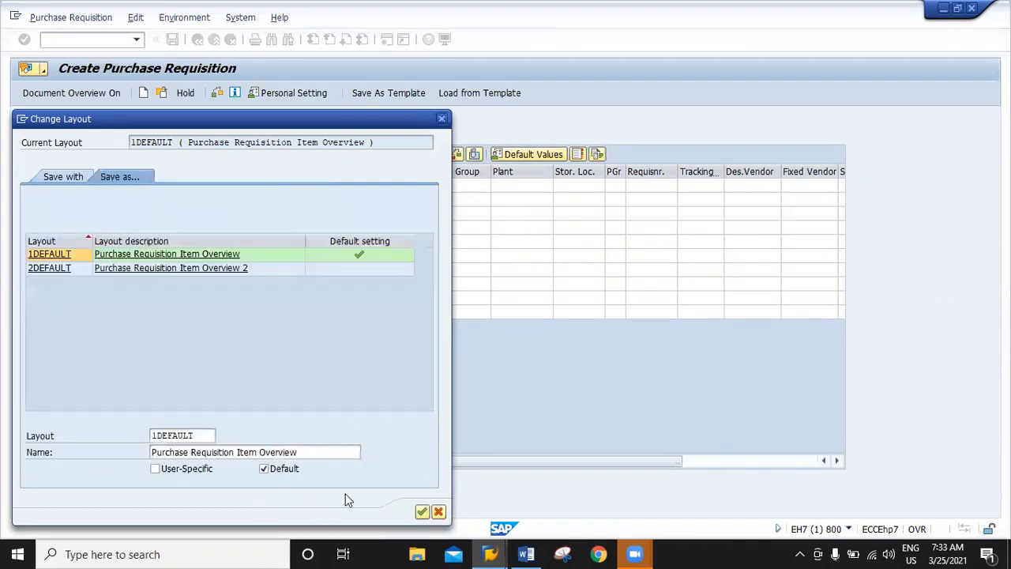
left_click(422, 511)
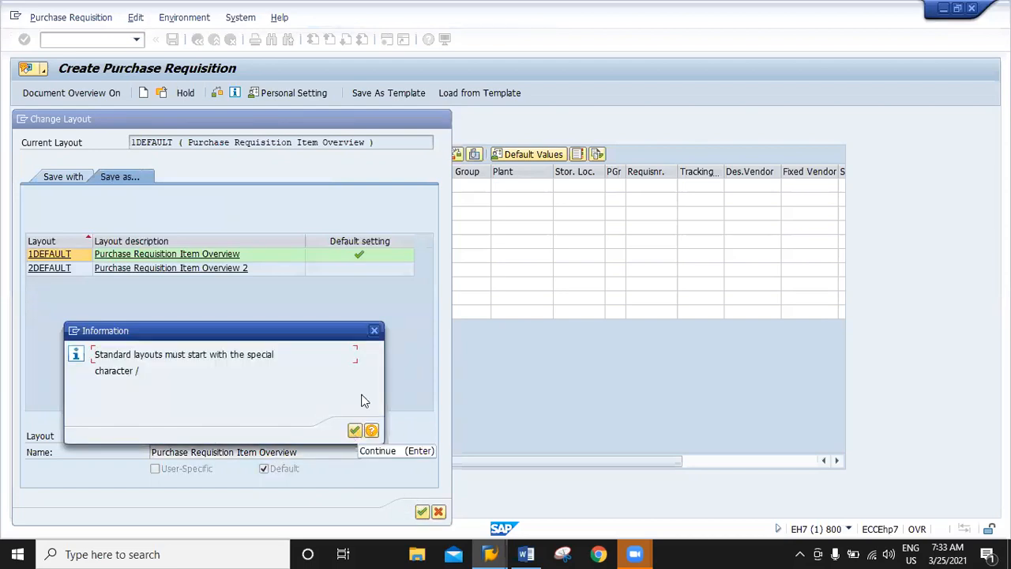
left_click(374, 331)
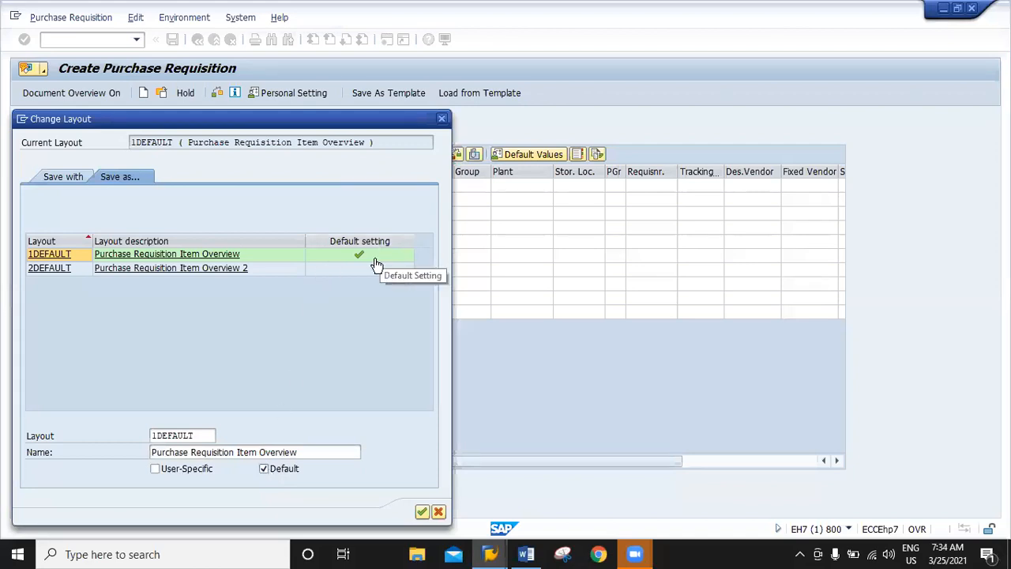
left_click(193, 432)
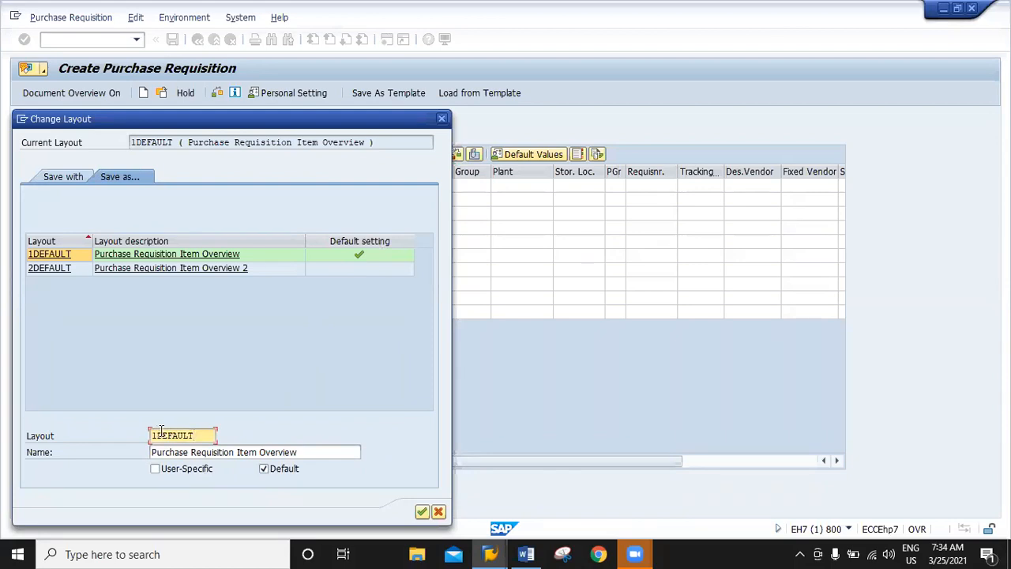
key("BackSpace")
type("/default")
left_click(420, 512)
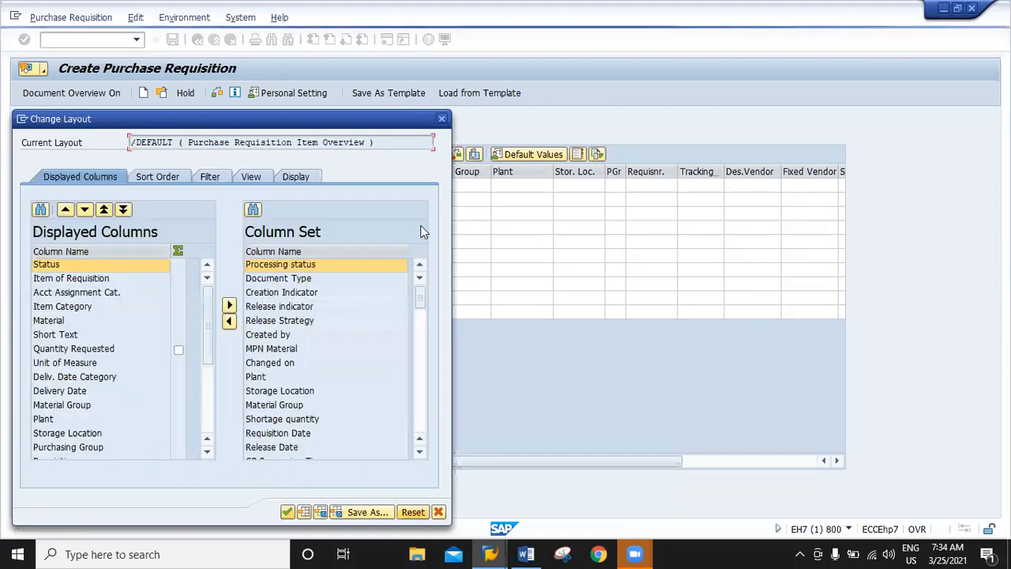
left_click(441, 119)
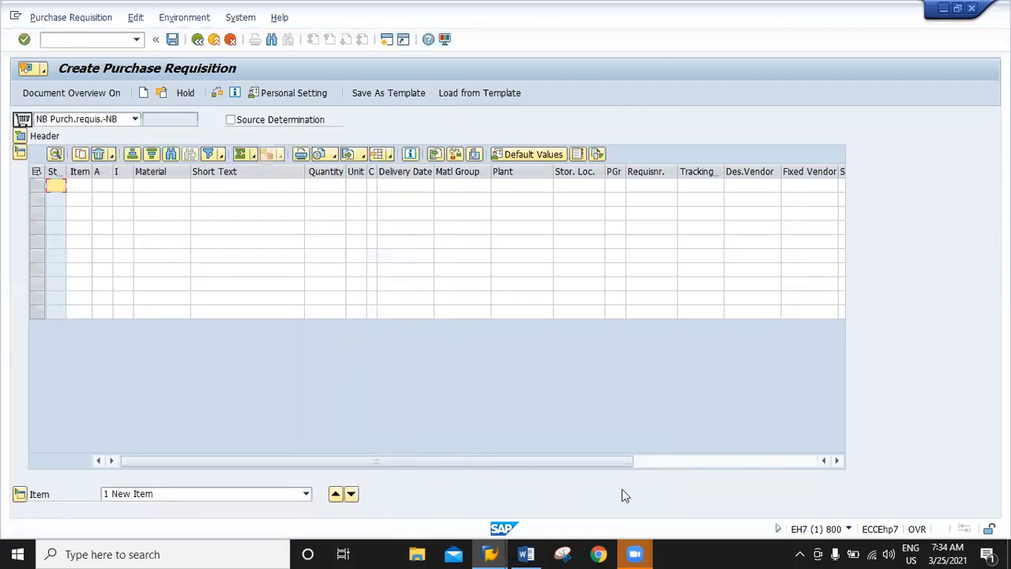
Check the item overview for the reference columns, then choose and apply the /DEFAULT layout
left_click_drag(598, 463, 774, 472)
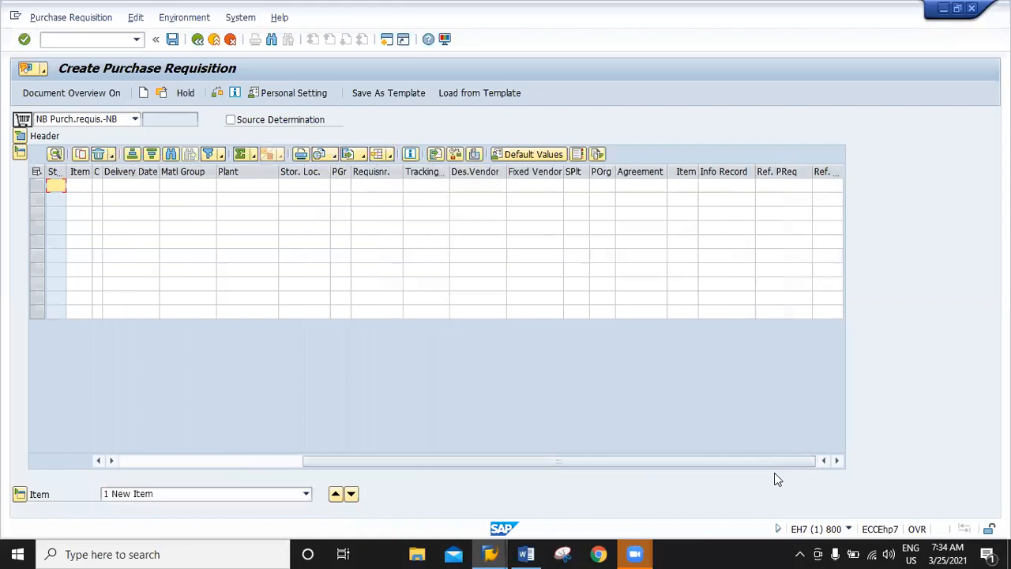
left_click(387, 154)
left_click(431, 191)
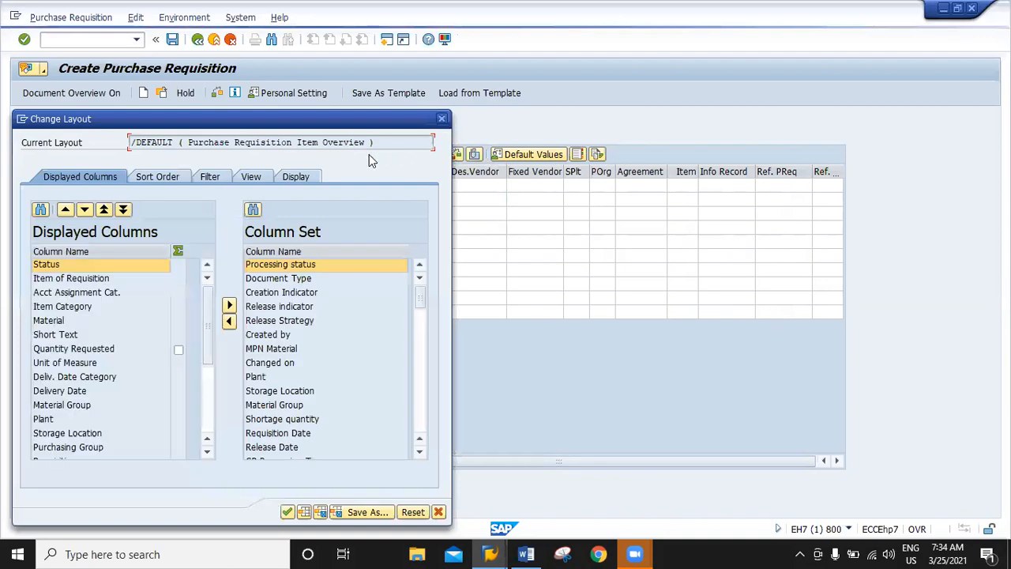
key("Escape")
left_click(390, 155)
left_click(399, 175)
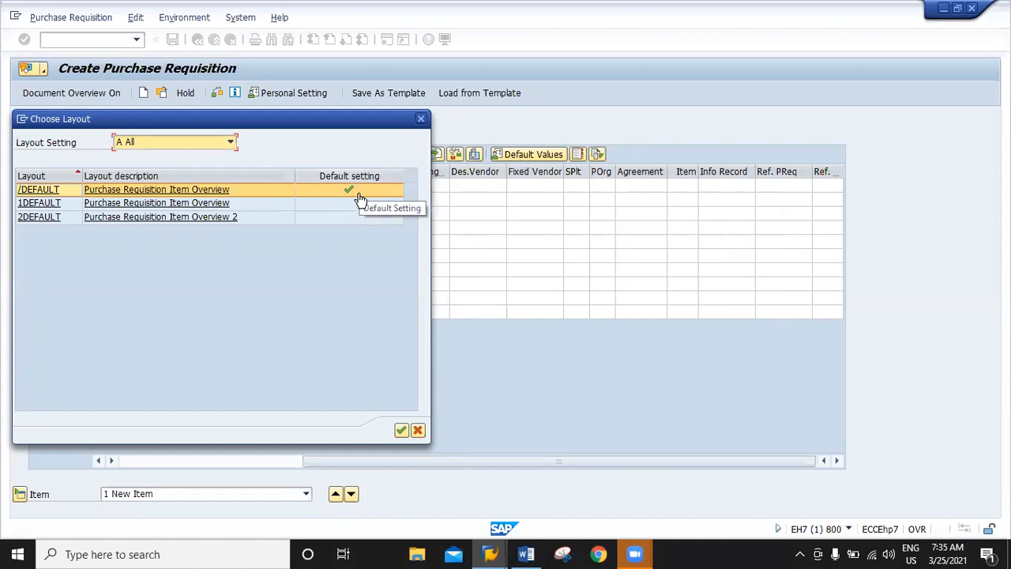
left_click(401, 431)
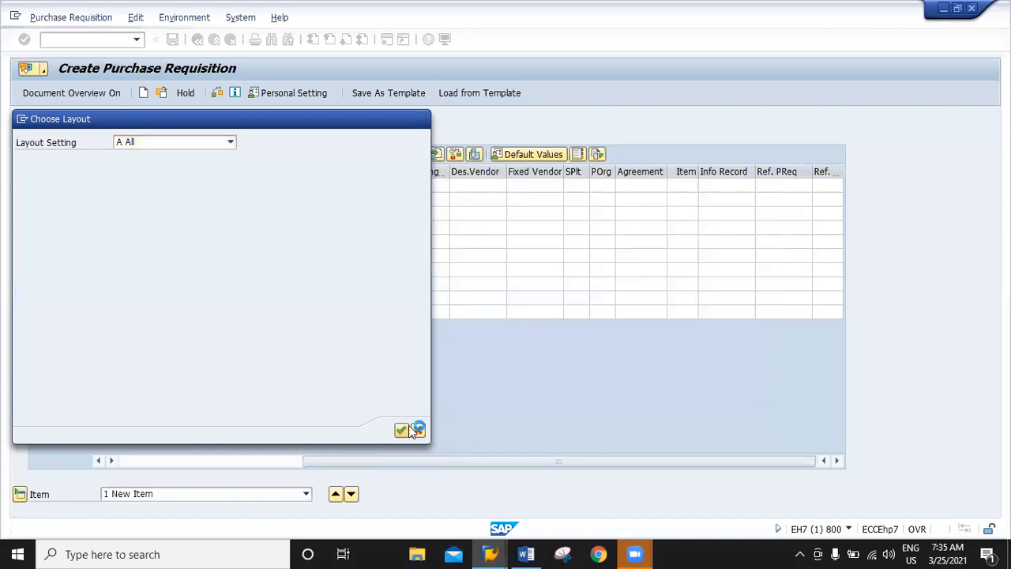
left_click(818, 461)
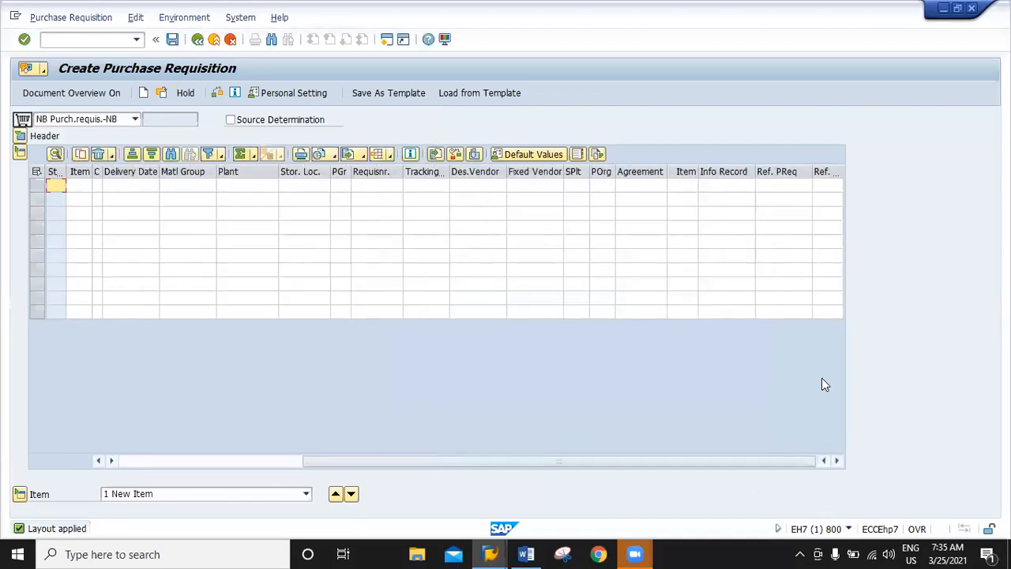
Try to reference the existing requisition in the first two item rows, with reference items 10 and 11
left_click(787, 183)
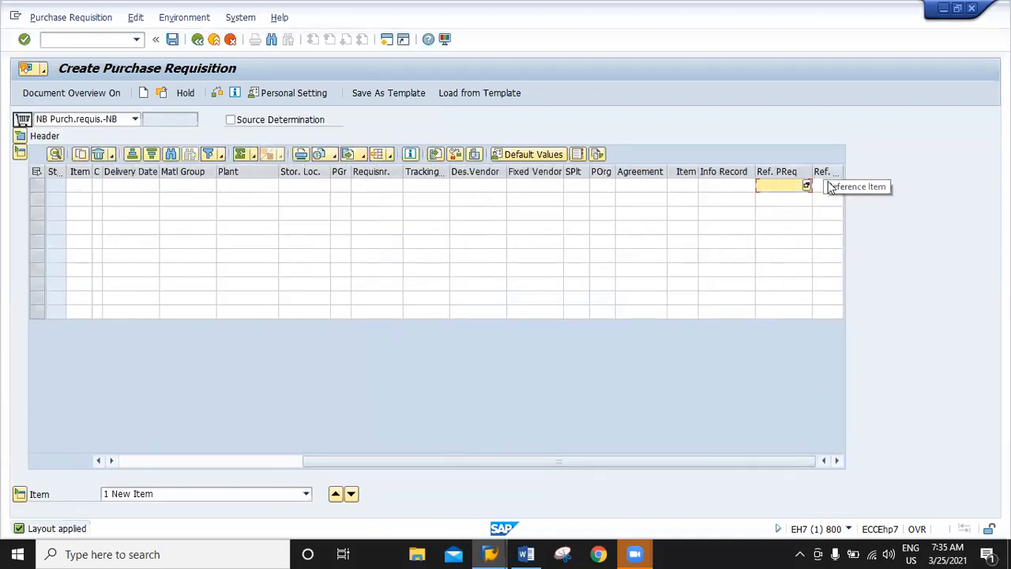
key("ctrl+v")
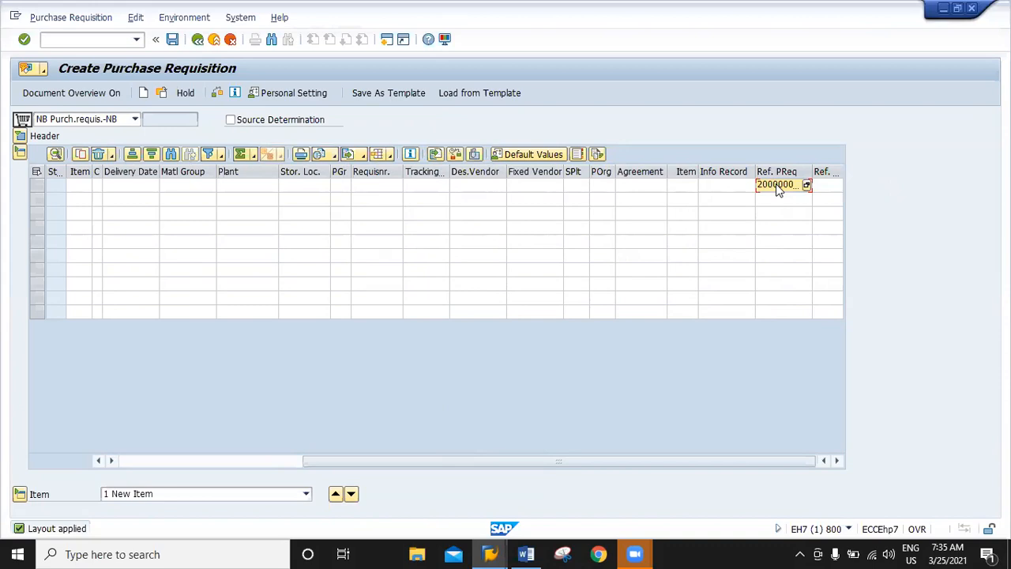
key("Return")
left_click(827, 184)
type("10")
left_click(824, 198)
type("11")
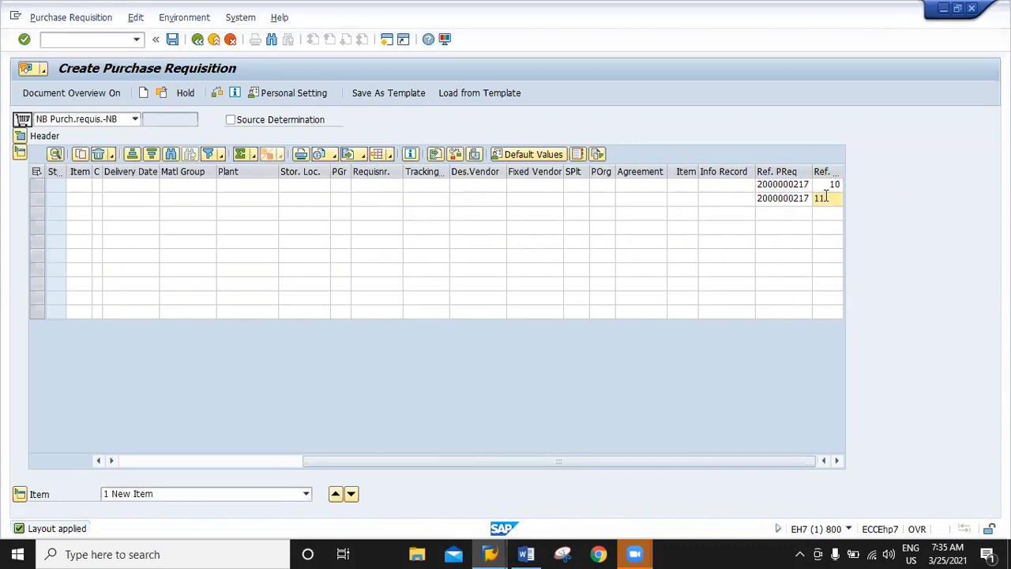
key("Return")
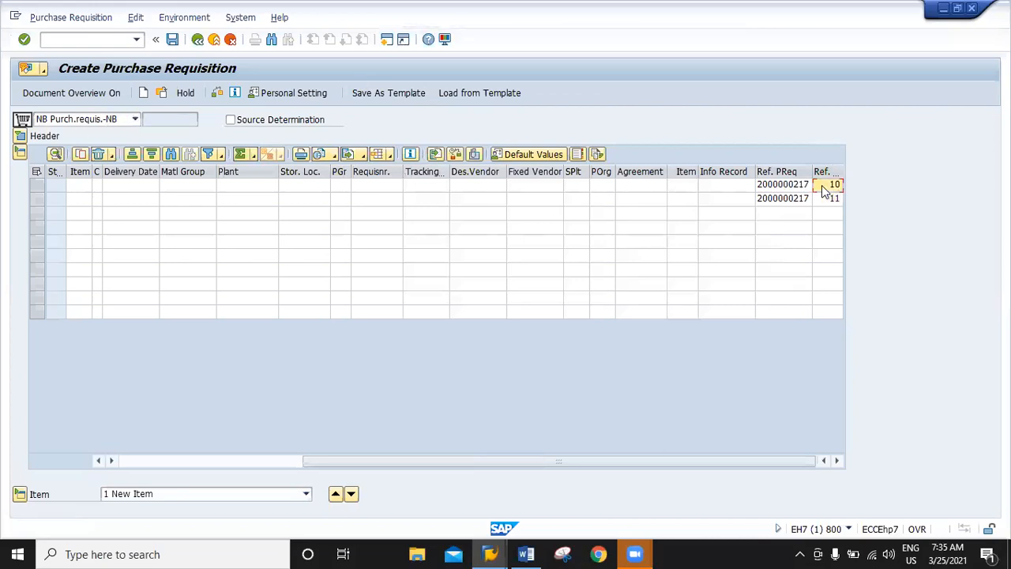
Change the requisition's document type to PRNB
left_click(135, 119)
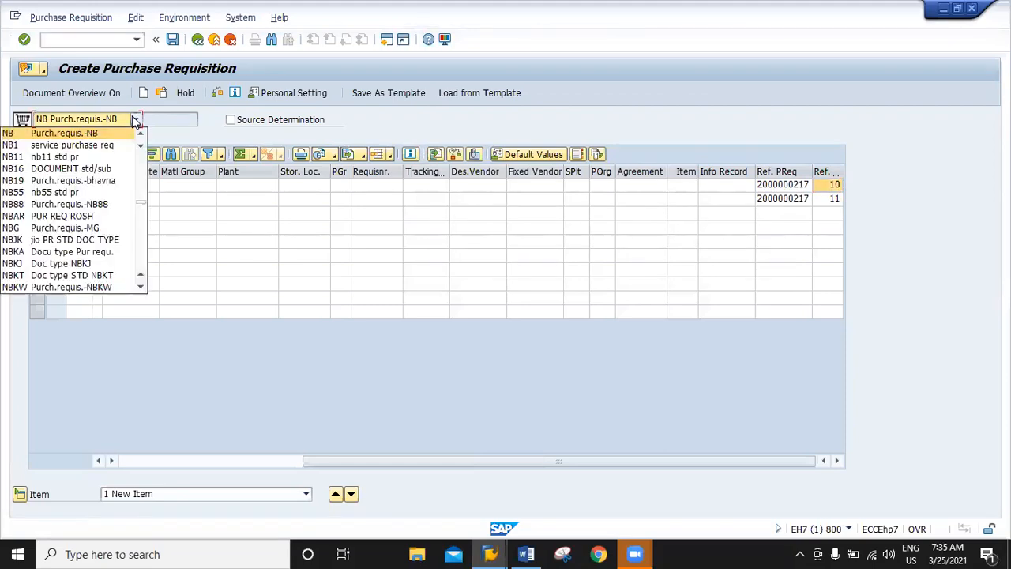
scroll(111, 252, "down", 8)
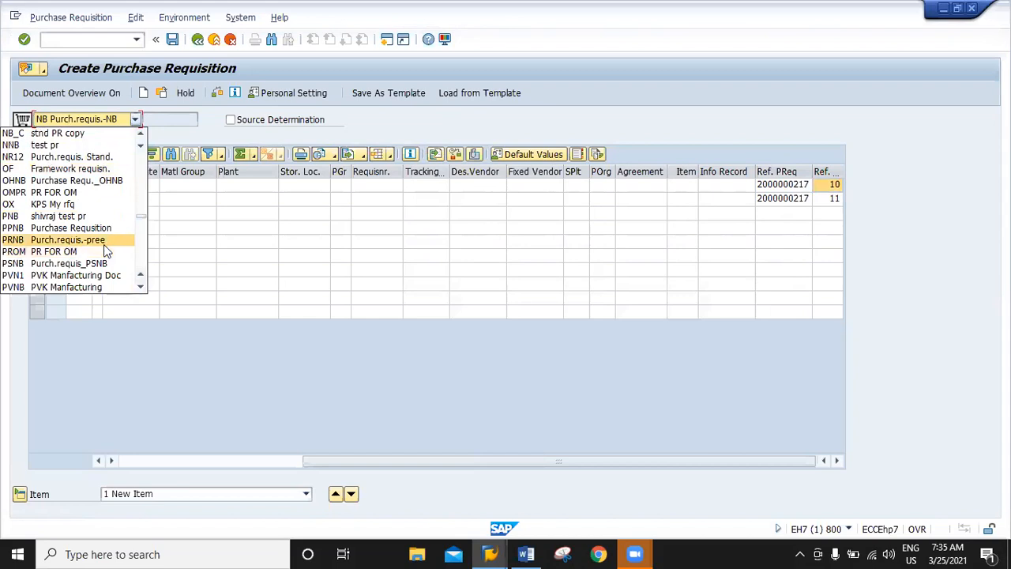
left_click(106, 239)
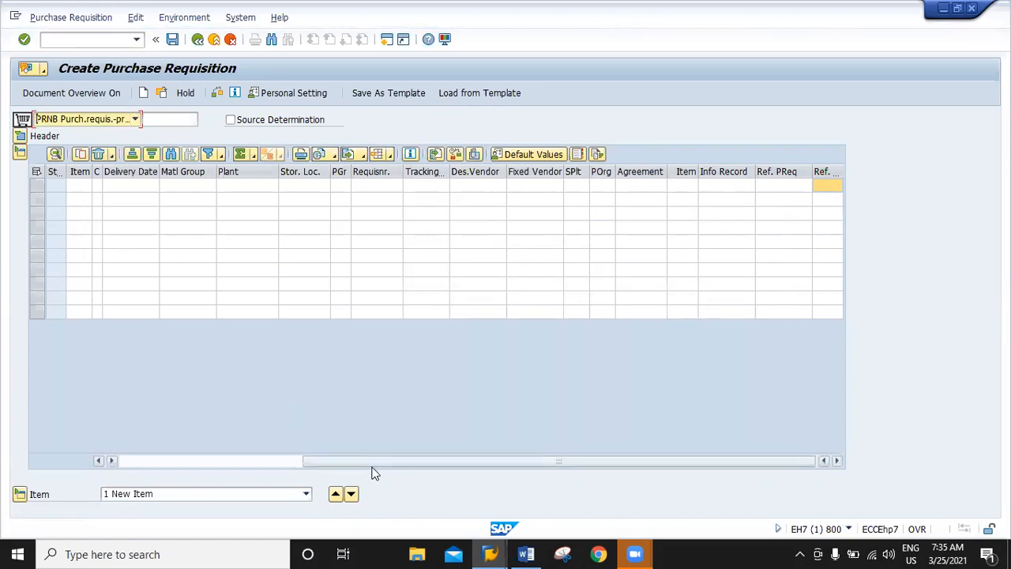
Enter the existing requisition's number as reference to copy its items, and check the item overview's reference columns
left_click(776, 186)
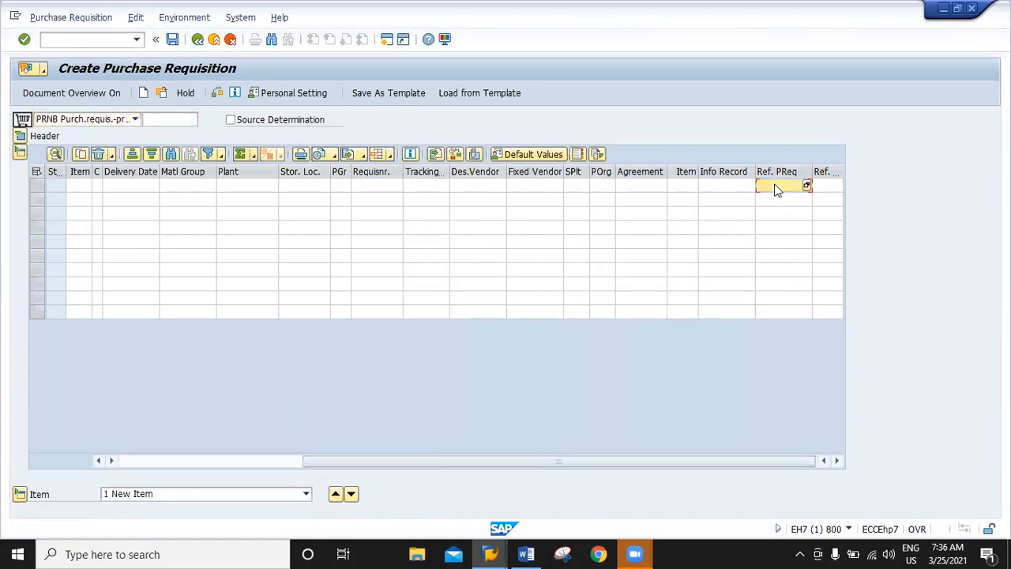
key("ctrl+v")
key("Return")
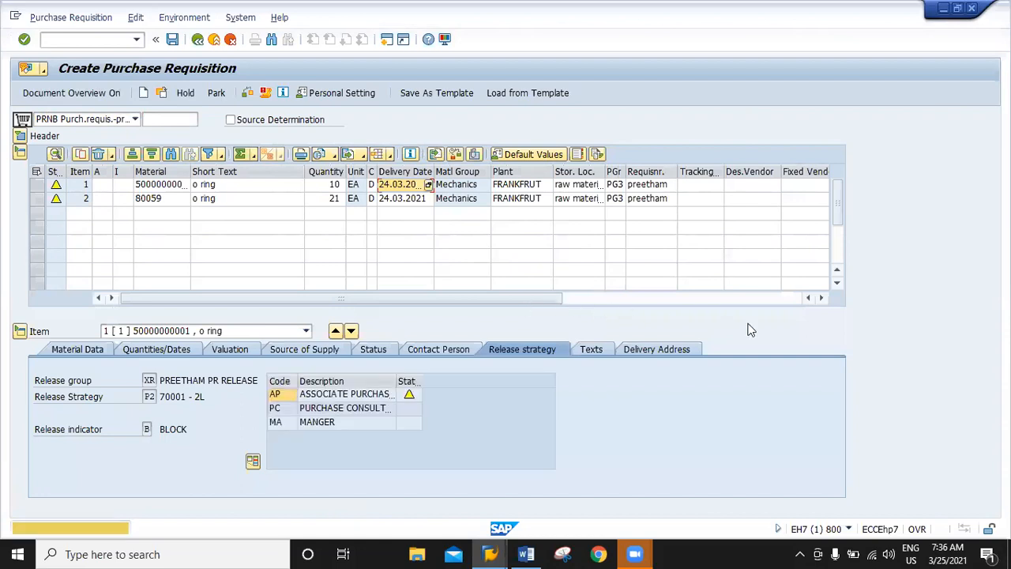
left_click(782, 298)
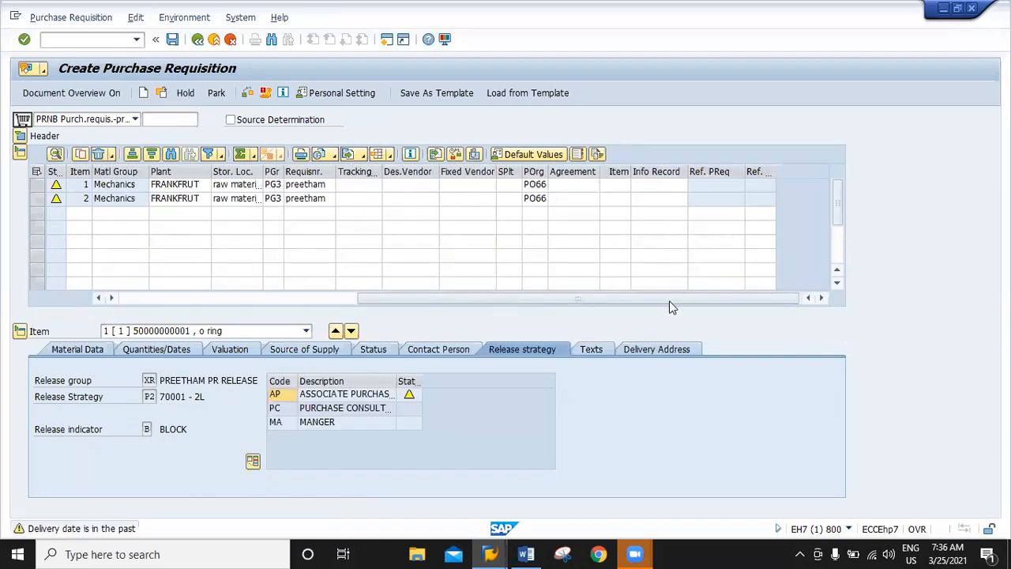
key("Return")
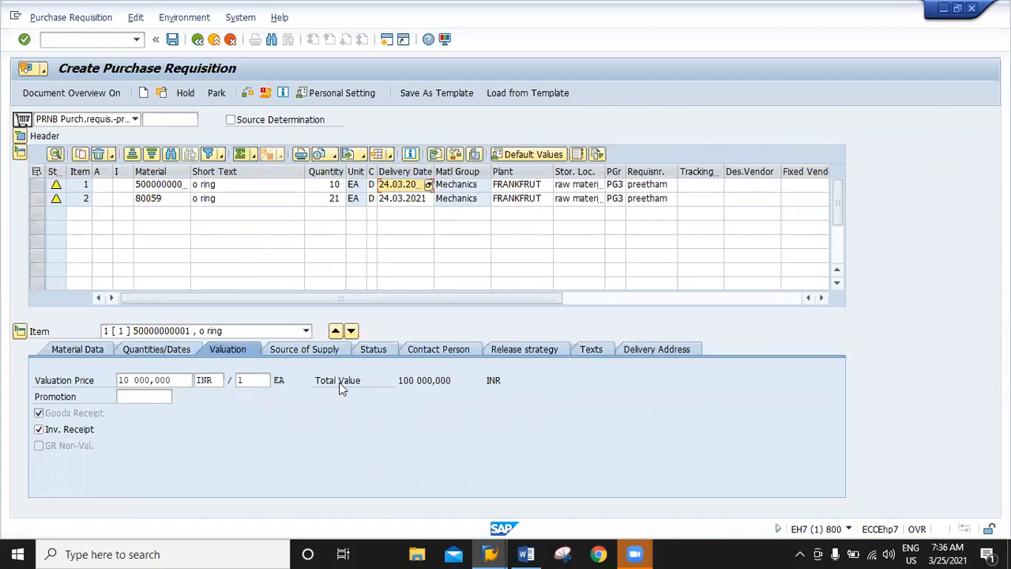
Set the requested quantity of item 1 to 7 and check the item's release strategy
left_click(326, 186)
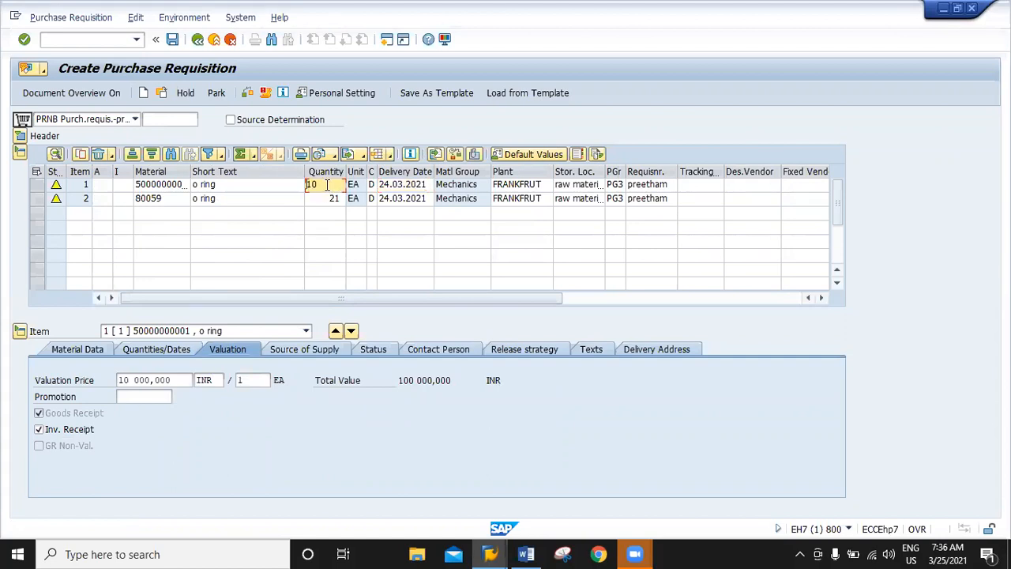
type("7")
key("Return")
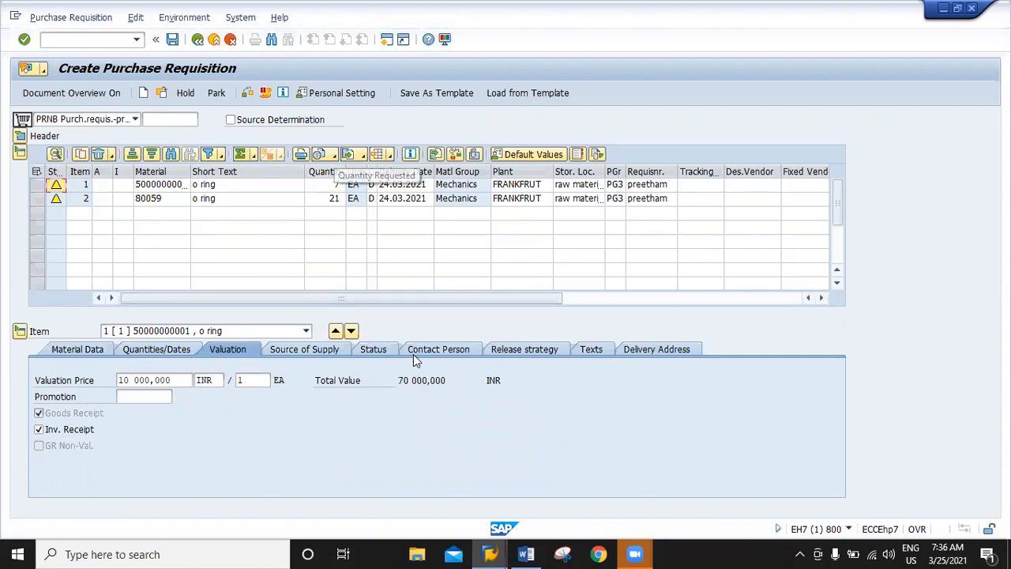
left_click(542, 350)
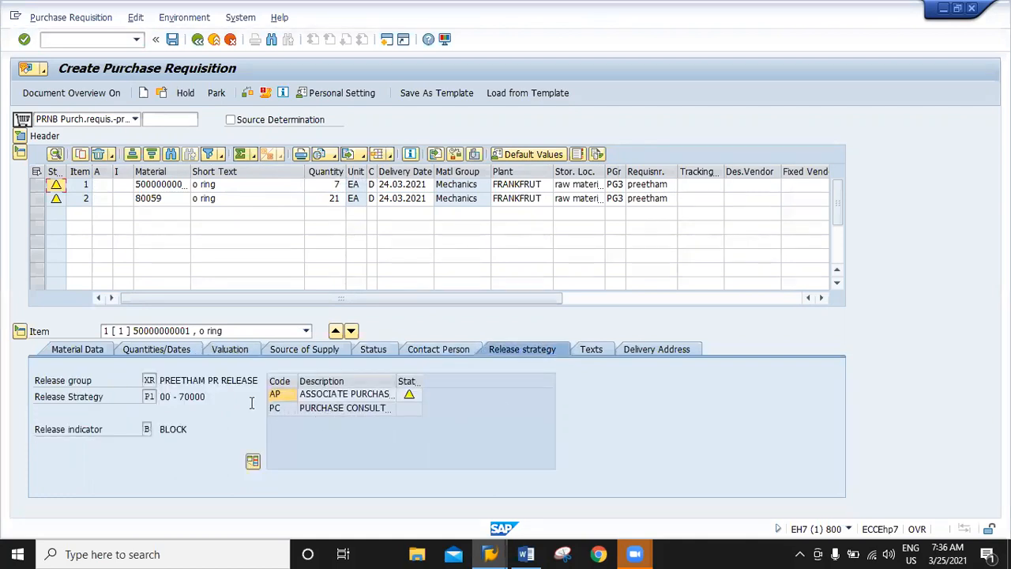
left_click_drag(208, 397, 178, 396)
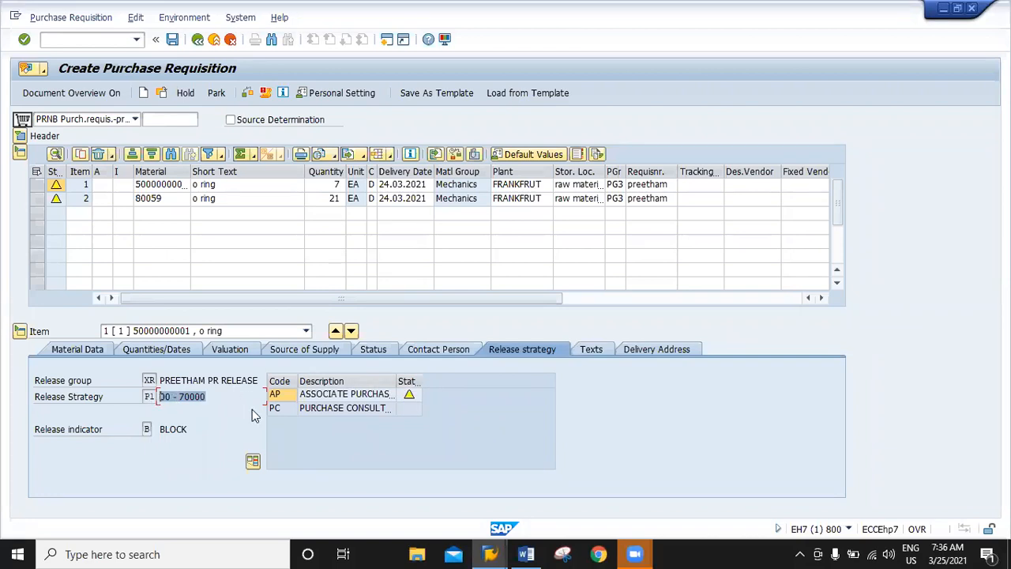
Display the release strategy of item 2 (material 80059) in the item details
left_click(330, 200)
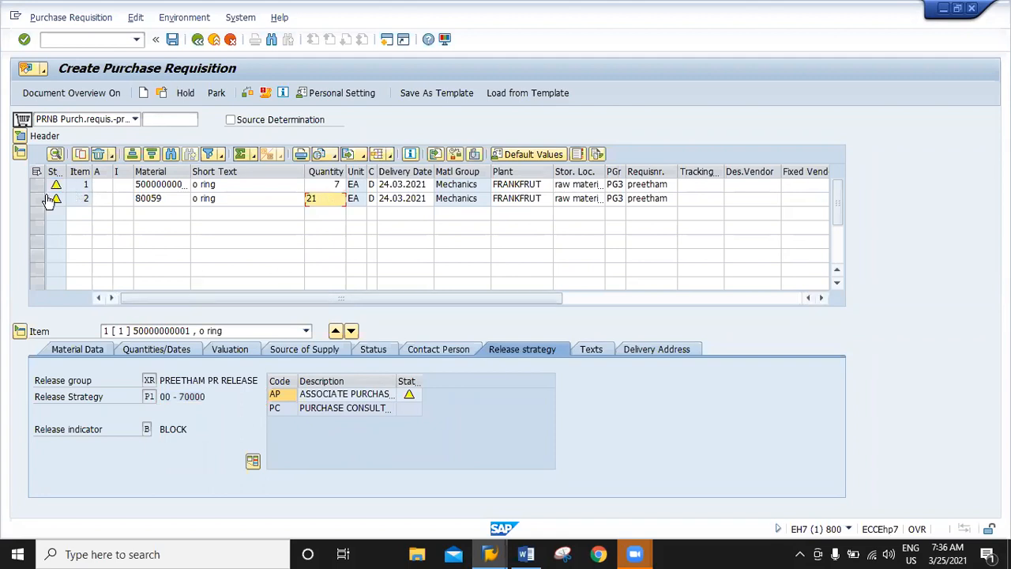
left_click(39, 200)
left_click(304, 331)
left_click(236, 354)
key("Return")
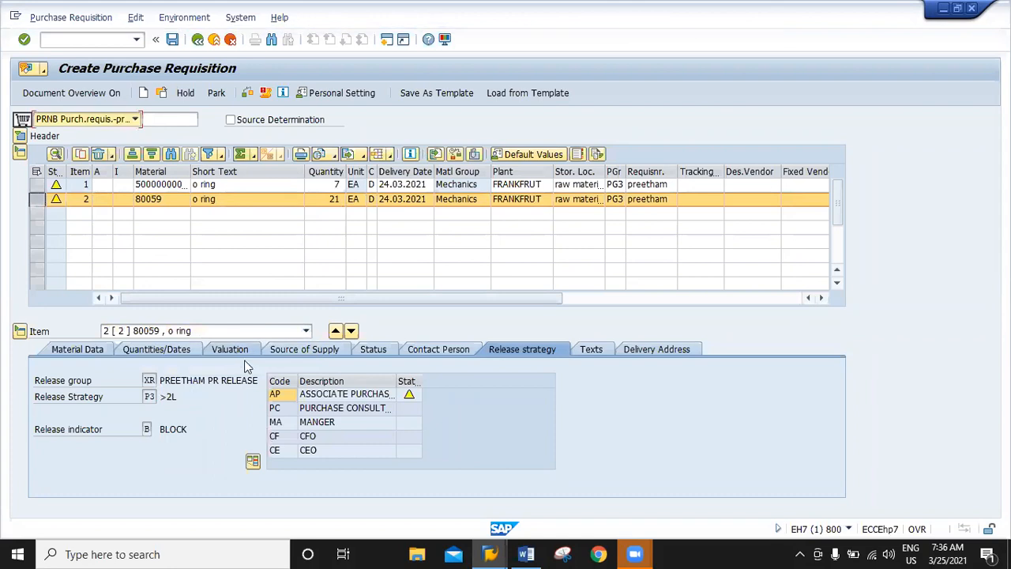
Set the requested quantity of item 2 to 15 and check the item's release strategy
left_click(331, 202)
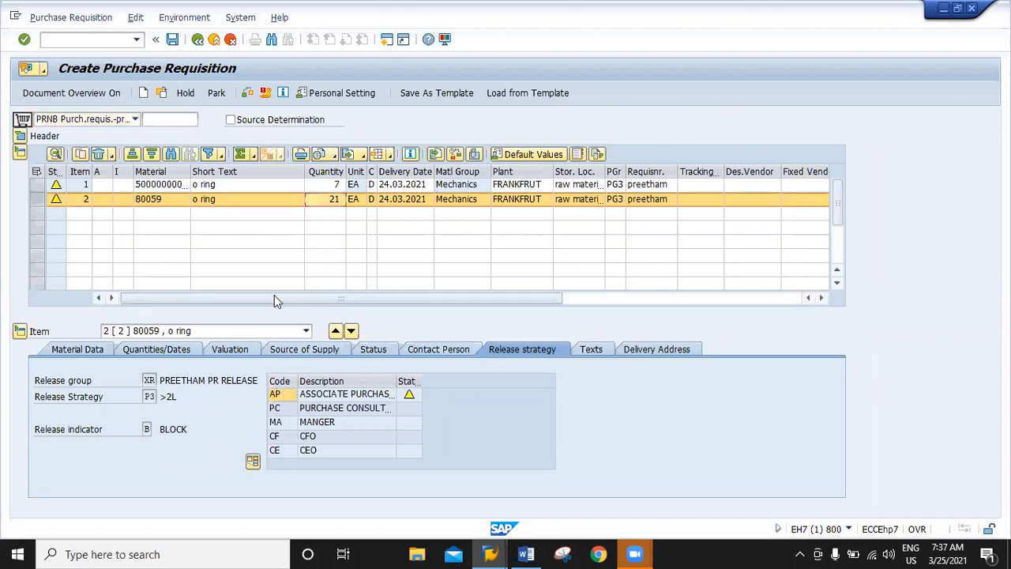
type("15")
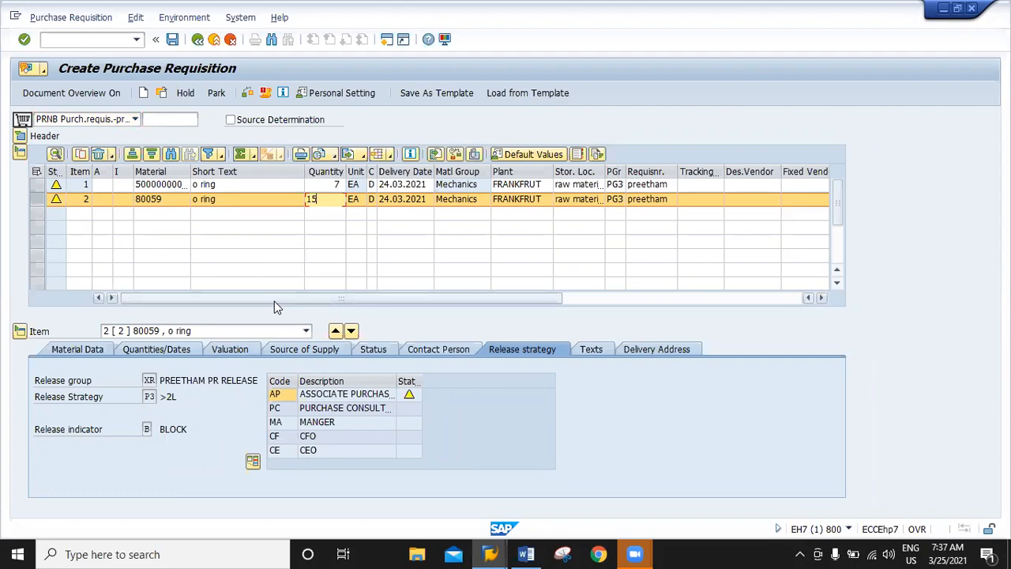
key("Return")
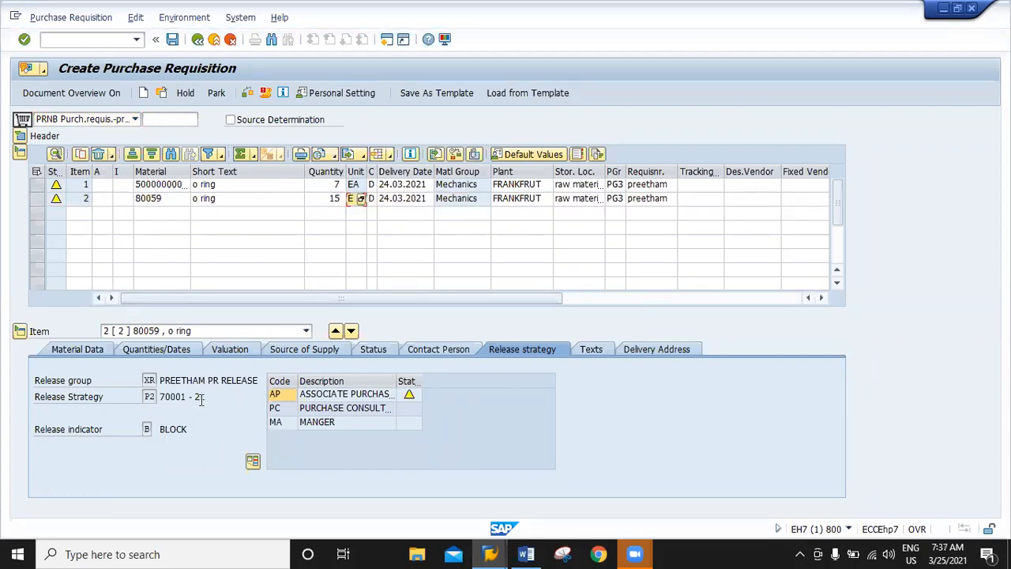
left_click_drag(202, 401, 161, 399)
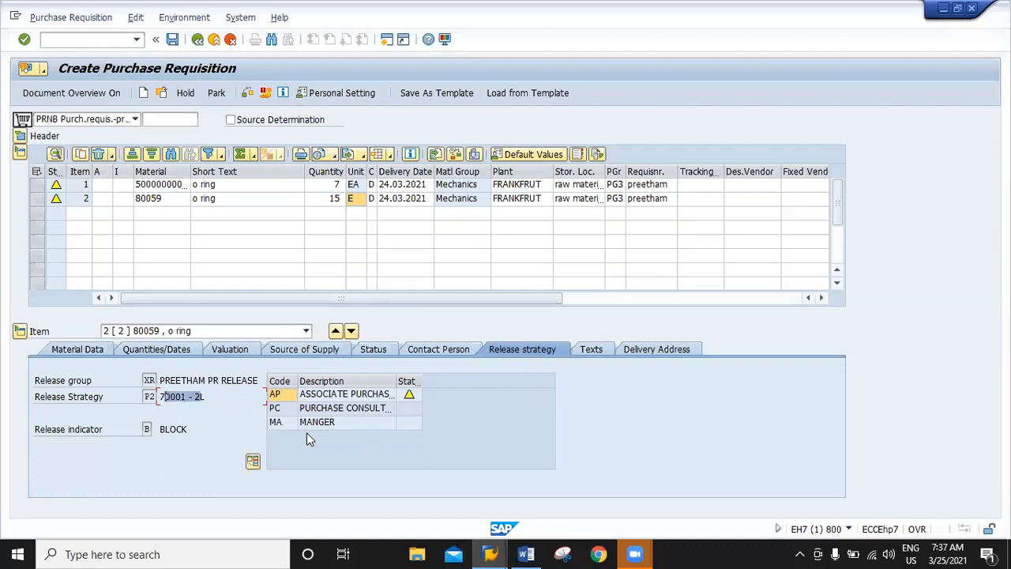
left_click(149, 396)
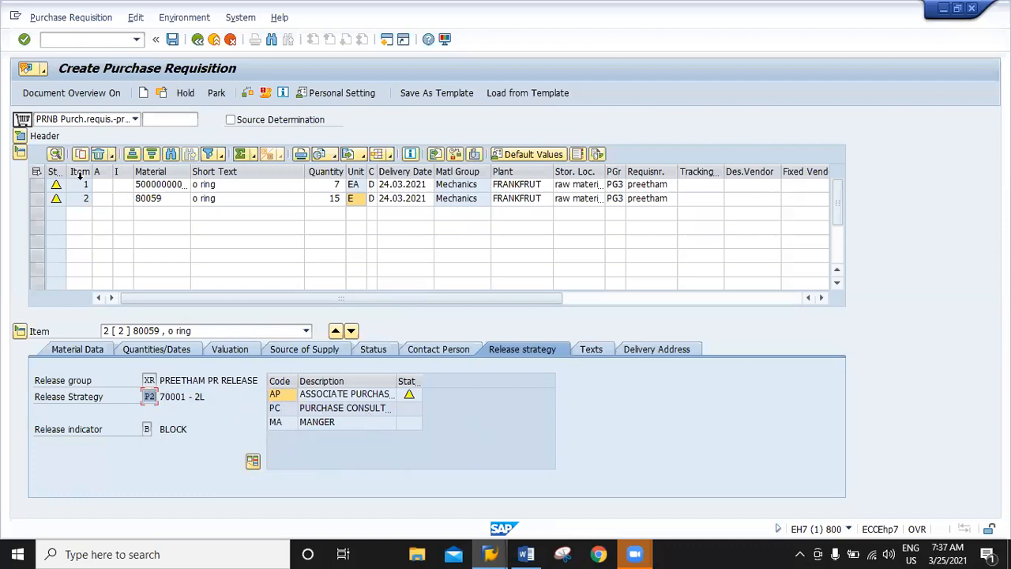
mouse_move(412, 395)
Duplicate item 2 as a new requisition item and set the copy's quantity to 25
left_click(37, 199)
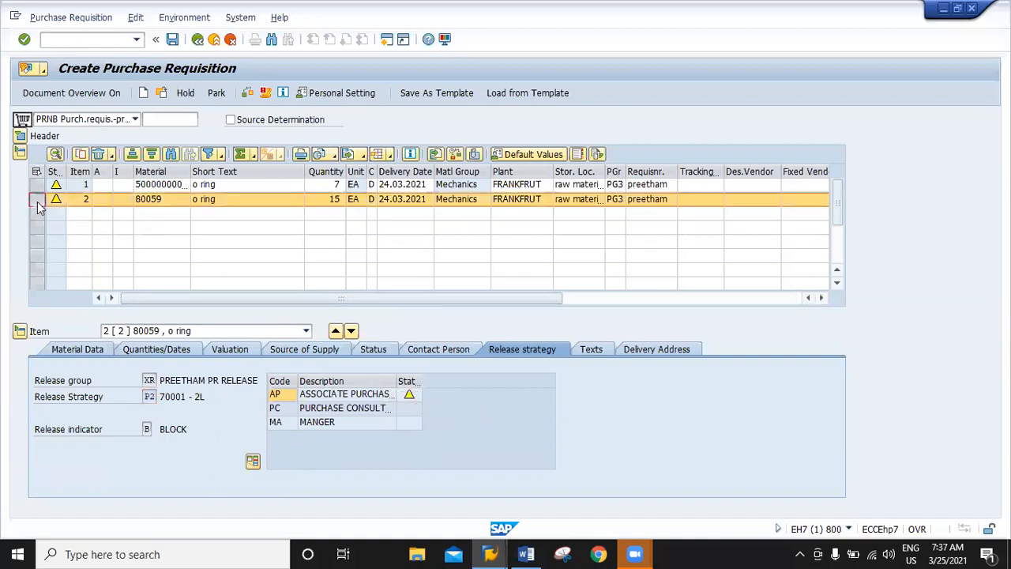
left_click(82, 154)
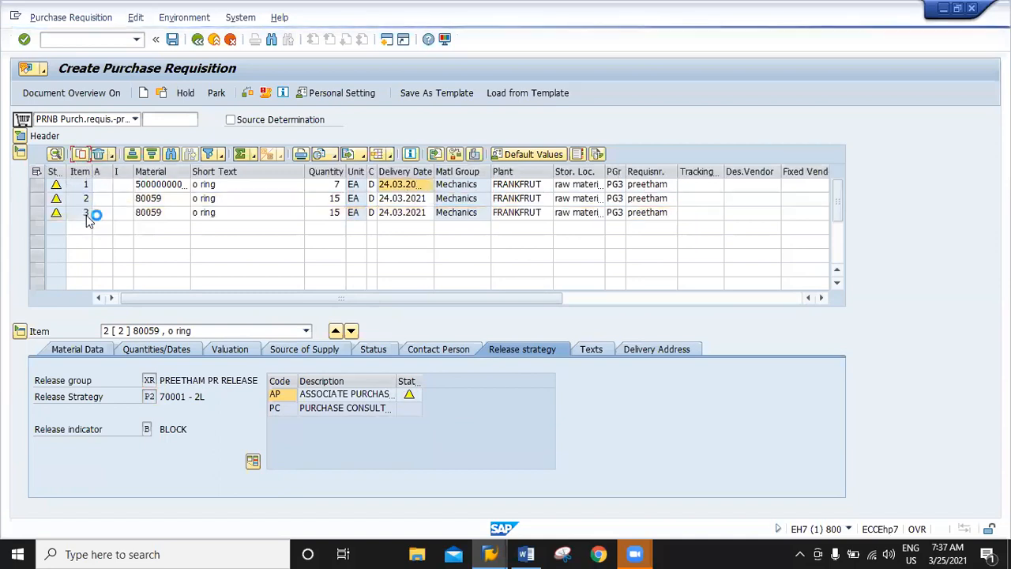
left_click(326, 211)
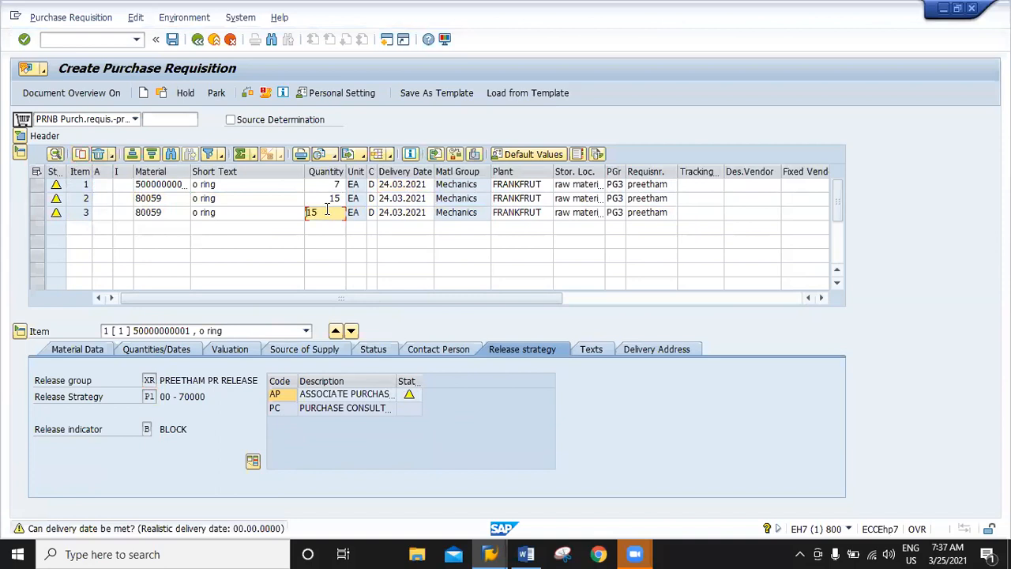
left_click_drag(327, 215, 308, 218)
type("25")
key("Return")
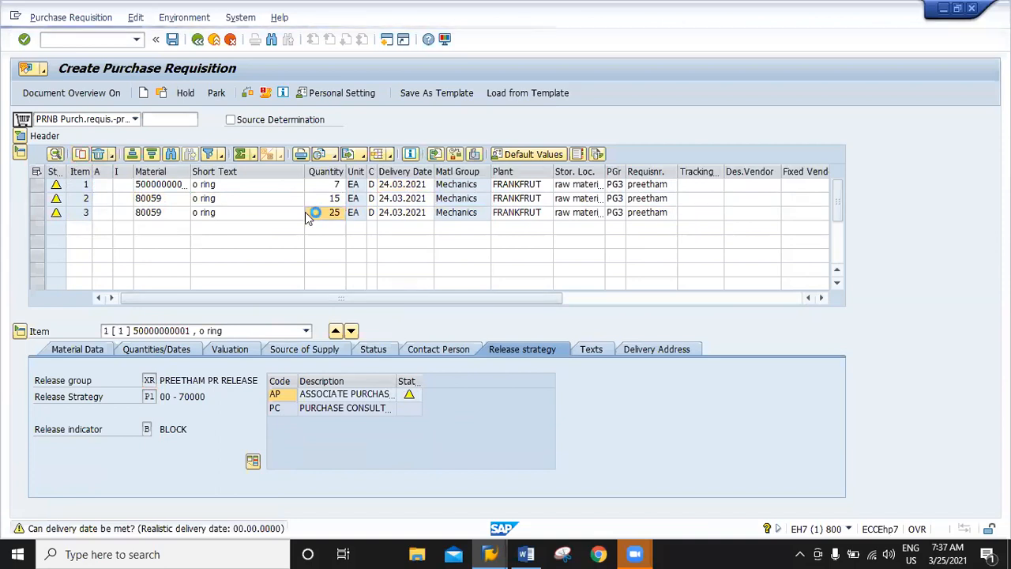
Check the release strategy of item 3 and save the purchase requisition
left_click(305, 330)
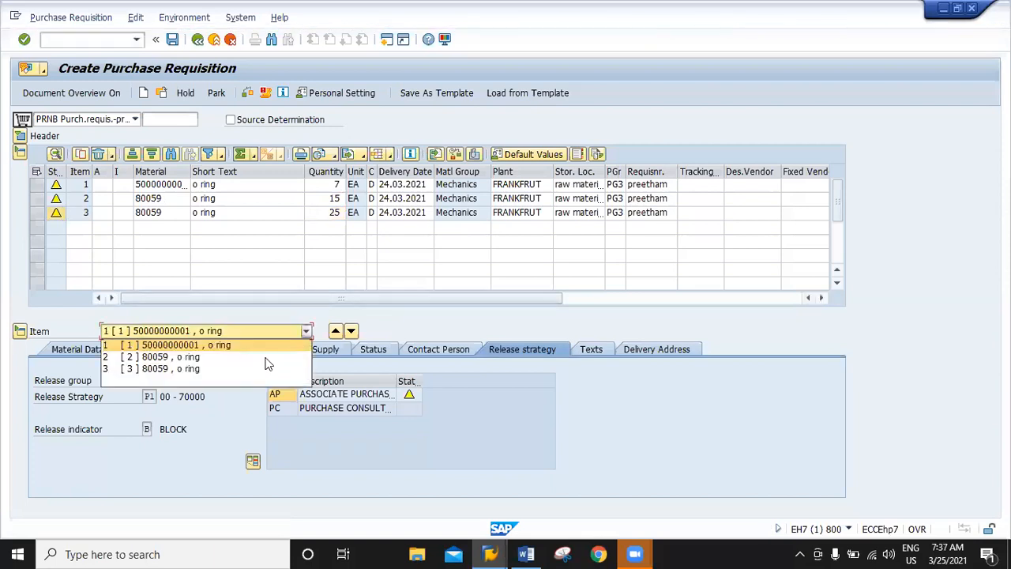
left_click(231, 369)
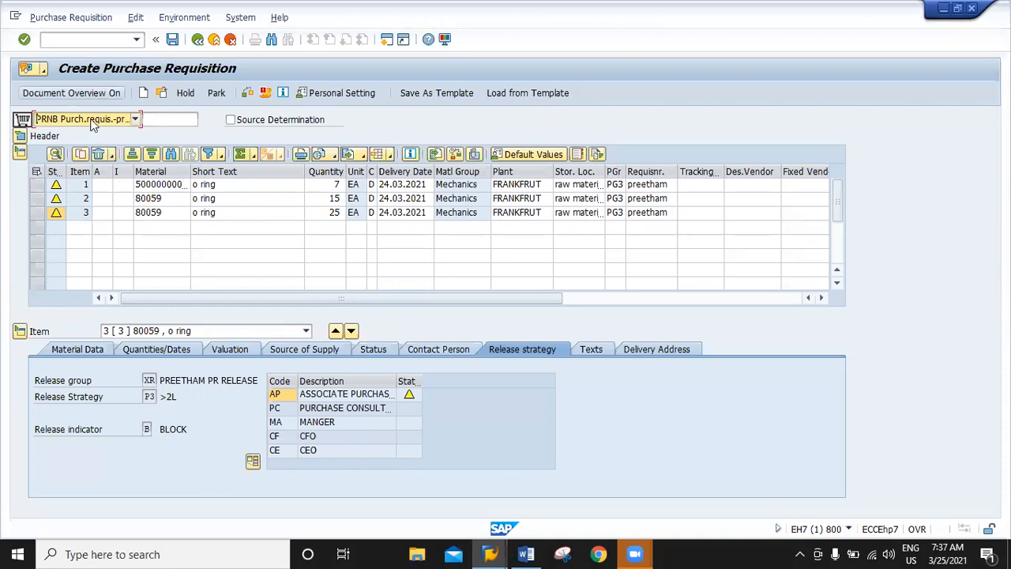
left_click(173, 39)
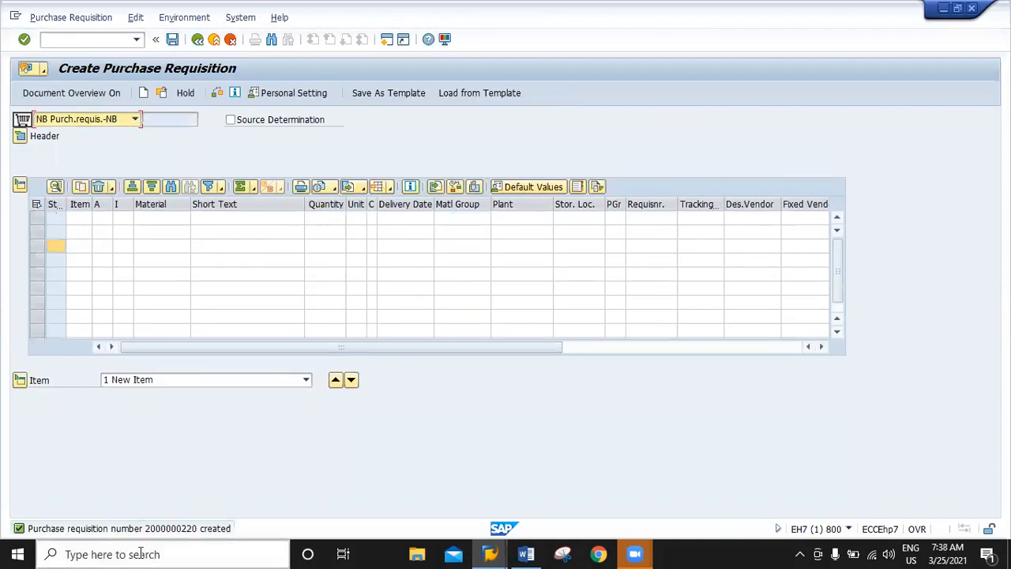
Copy the new requisition's number from the detailed text of the creation message
left_click(164, 533)
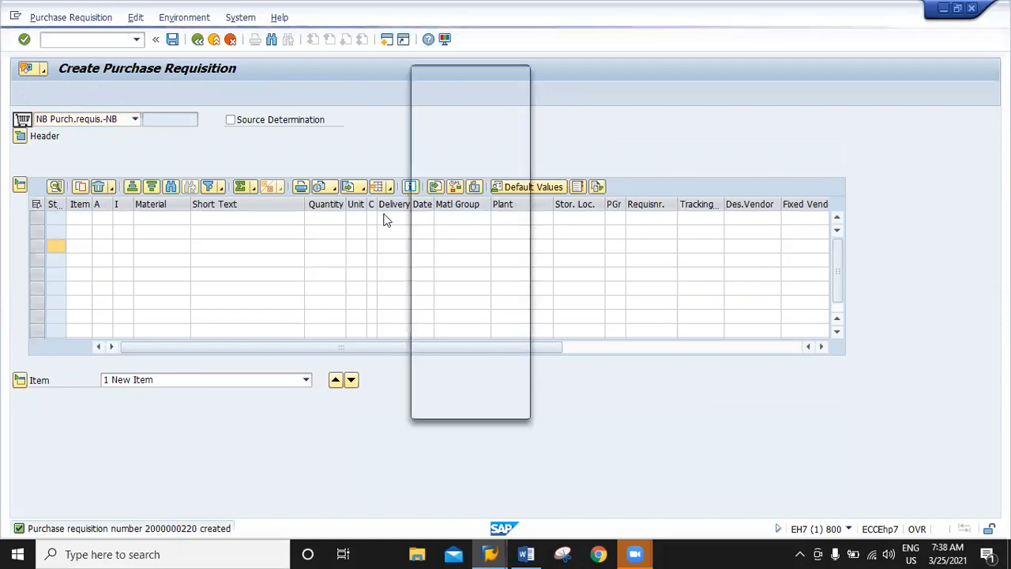
left_click_drag(479, 143, 418, 131)
left_click(445, 146)
double_click(424, 144)
right_click(420, 148)
left_click(449, 171)
left_click(520, 74)
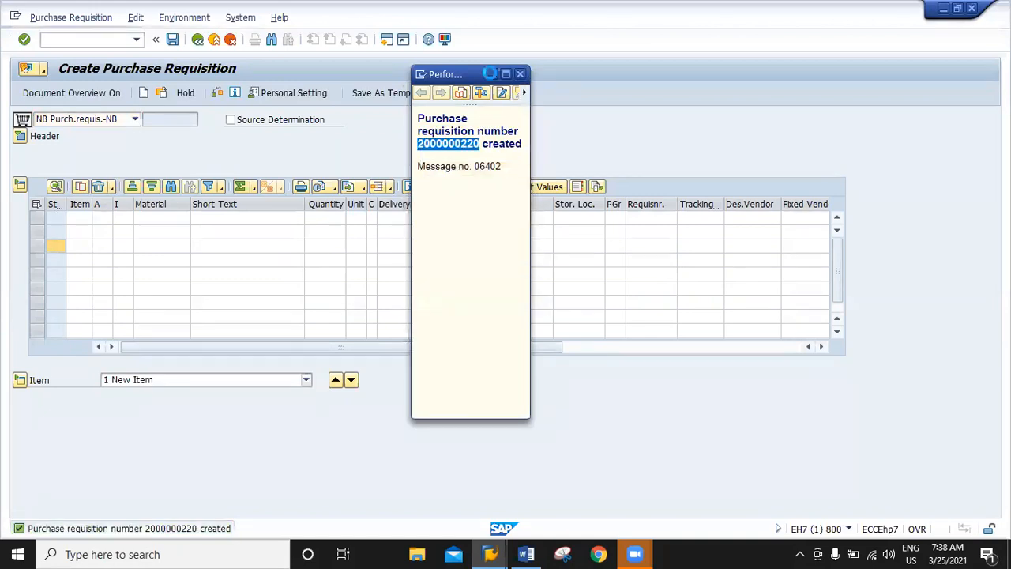
Start release transaction ME54N and open the newly created purchase requisition by its number
left_click(46, 36)
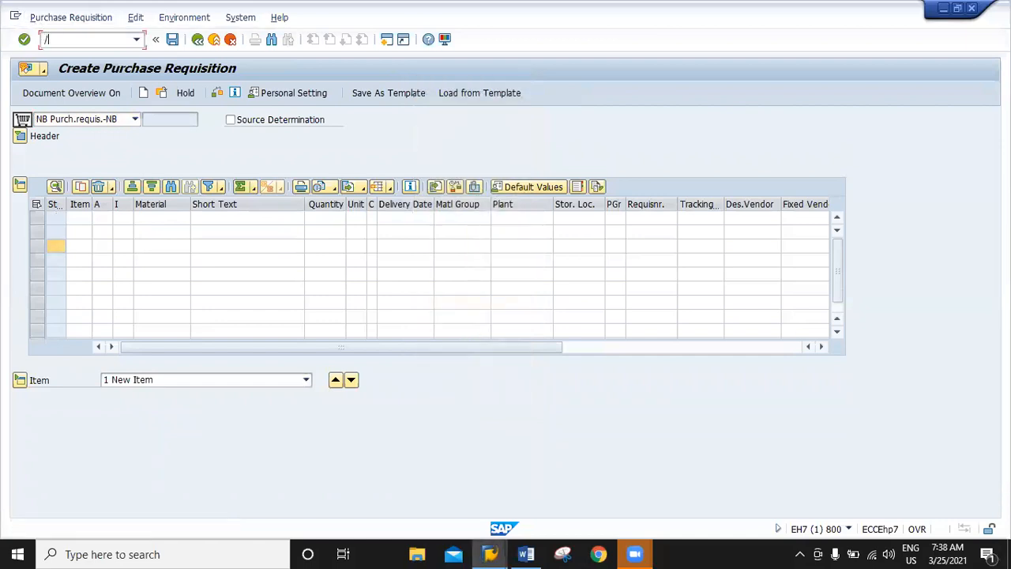
type("/nme54n")
key("Return")
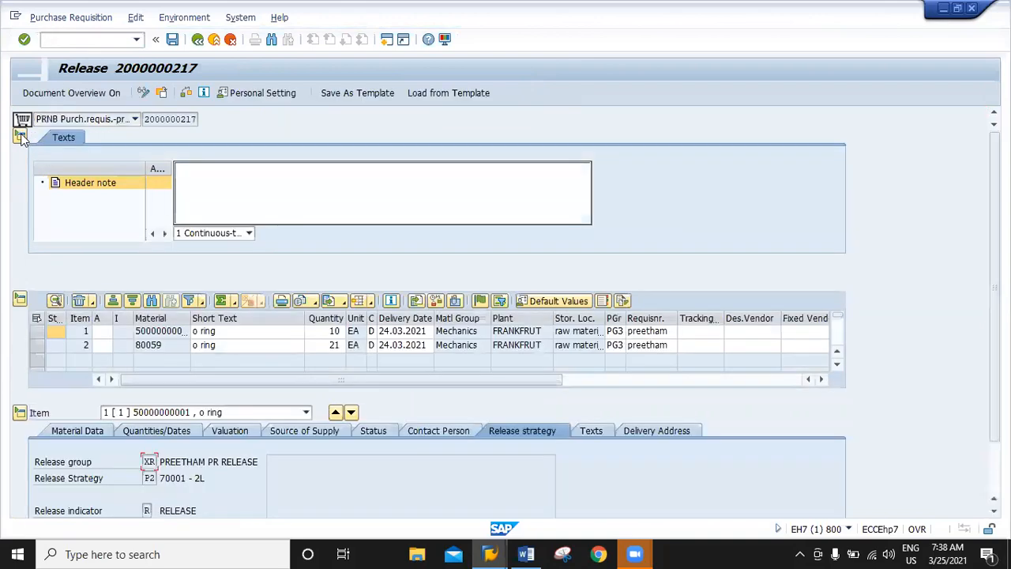
left_click(162, 93)
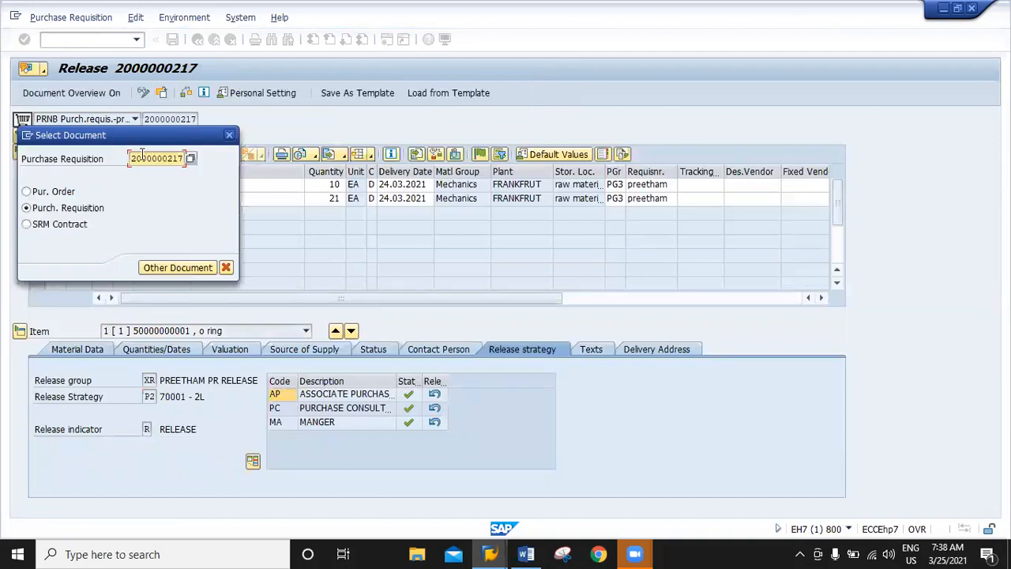
left_click_drag(133, 158, 201, 163)
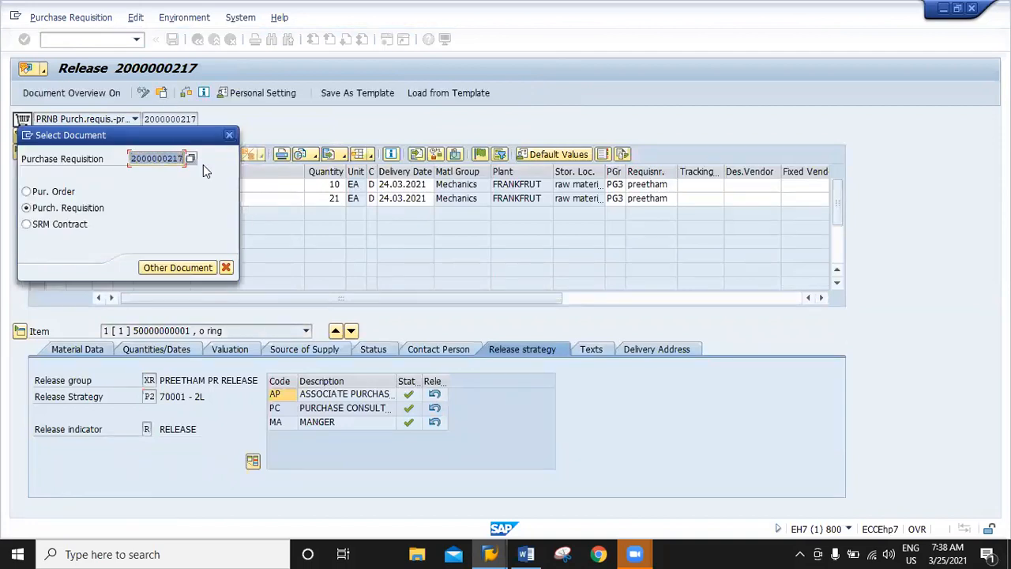
type("2000000220")
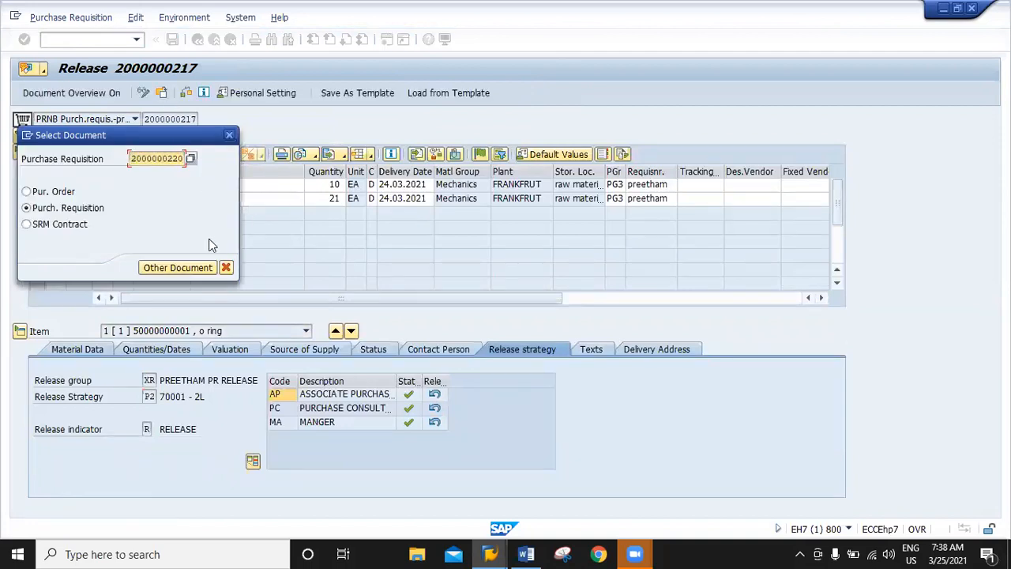
key("Return")
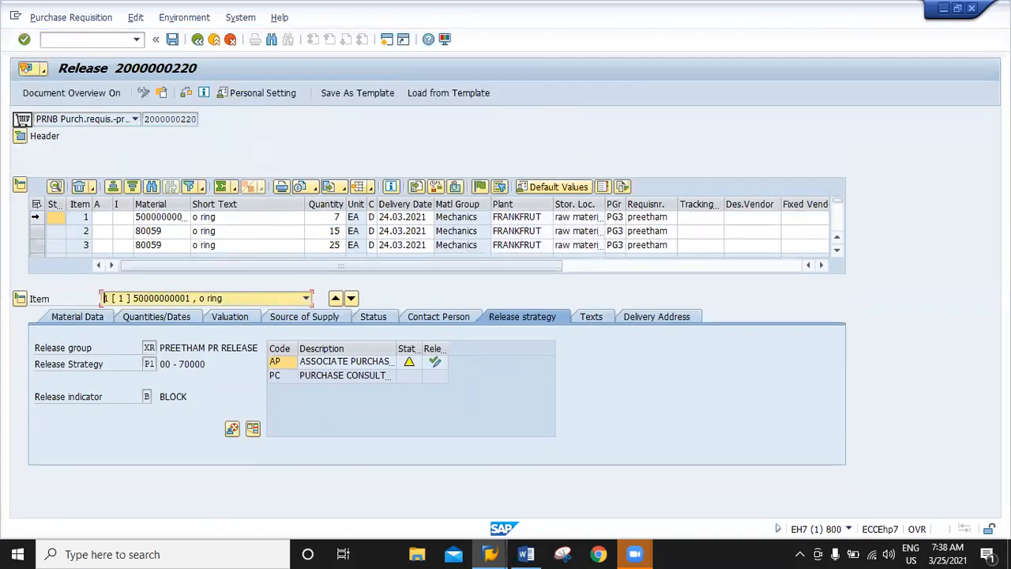
Release item 1 of the requisition with release codes AP and PC
left_click(35, 219)
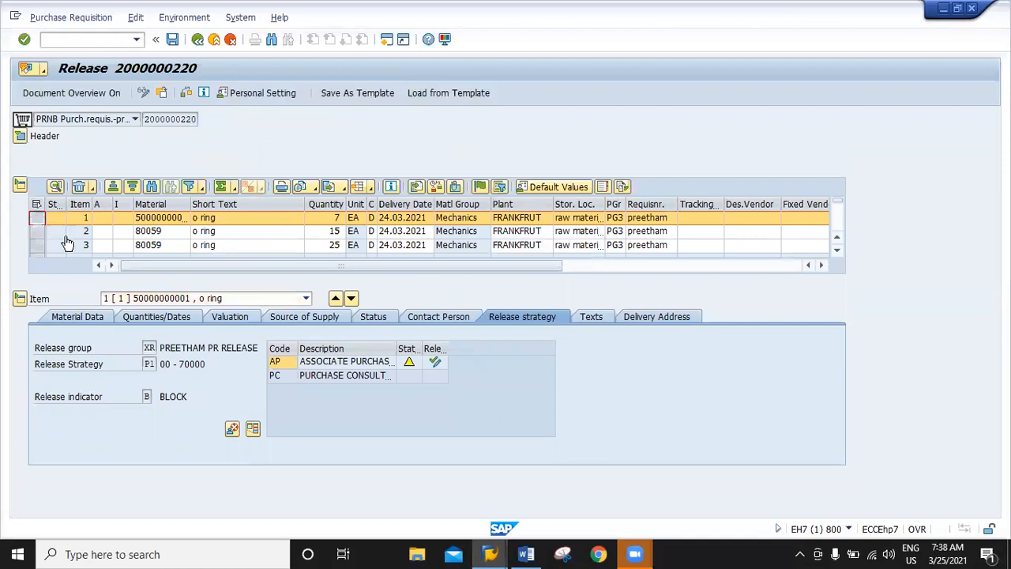
left_click(434, 365)
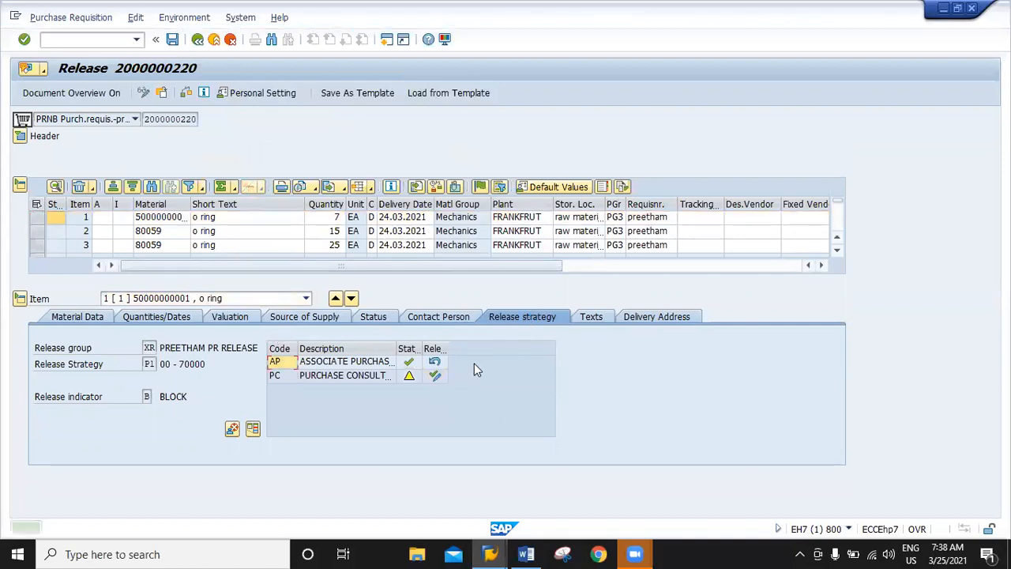
left_click(435, 375)
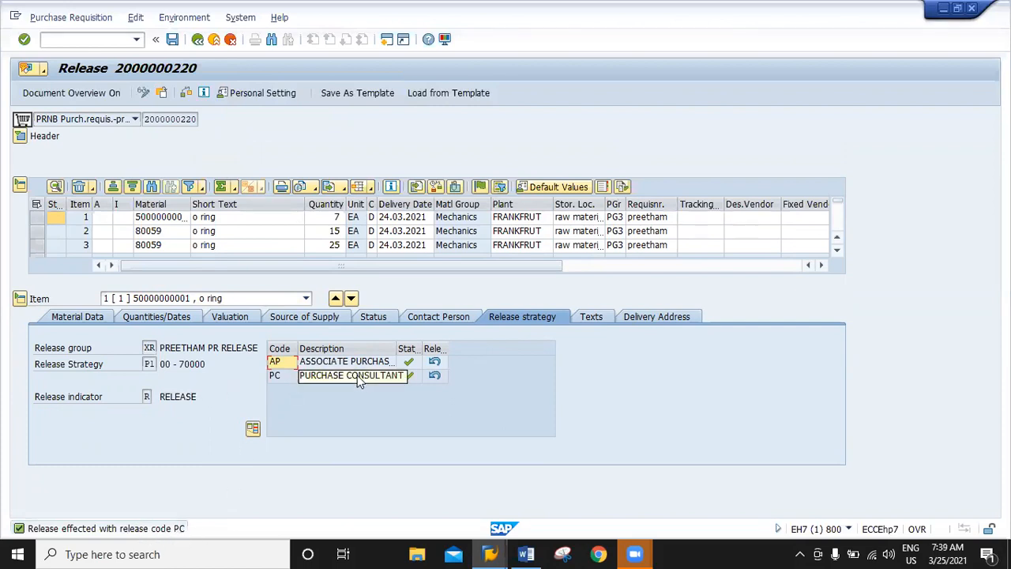
Release item 2 of the requisition with codes AP, PC and MA, and save the releases
left_click(35, 232)
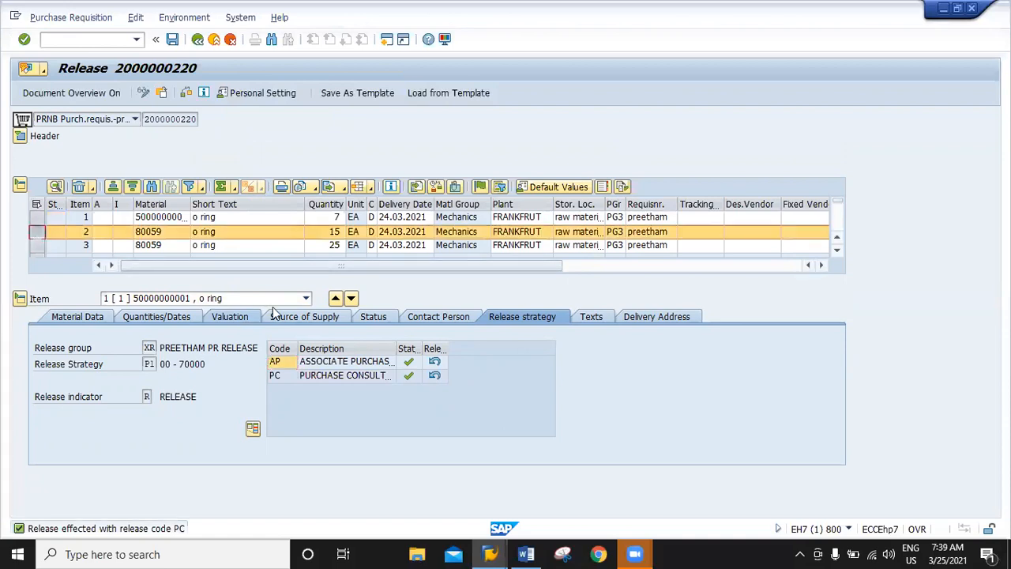
left_click(305, 298)
left_click(222, 322)
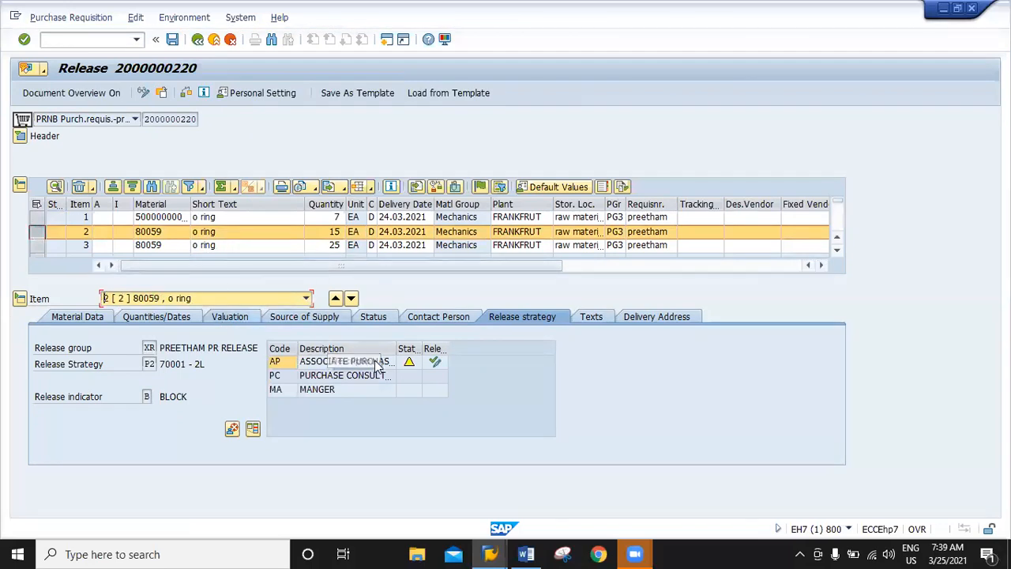
left_click(436, 363)
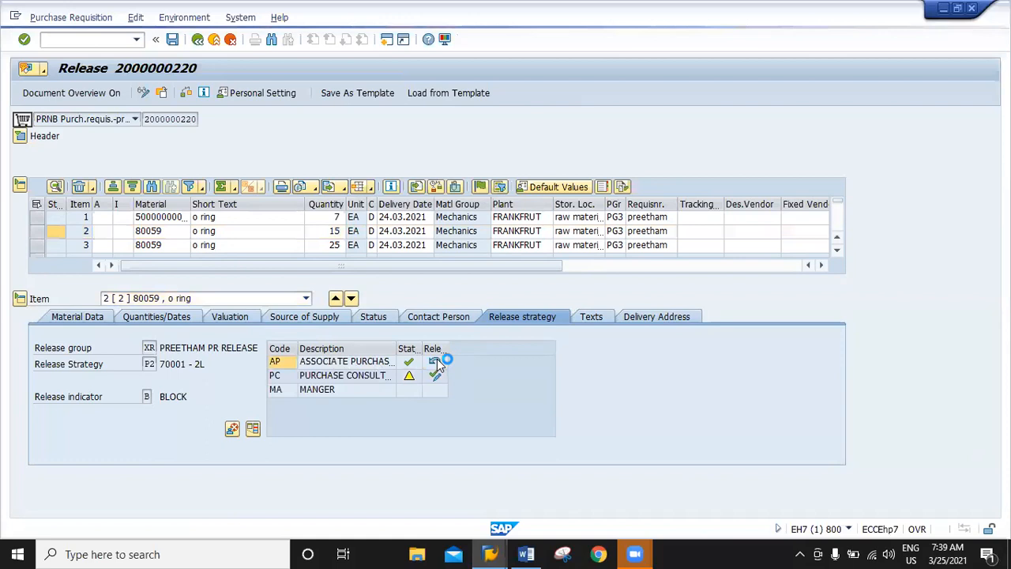
left_click(437, 375)
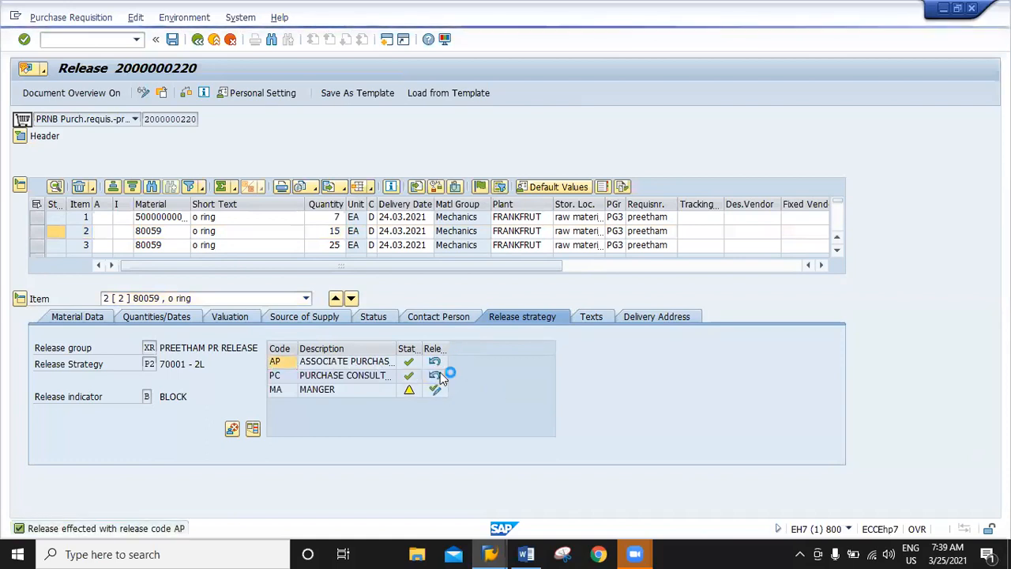
left_click(438, 391)
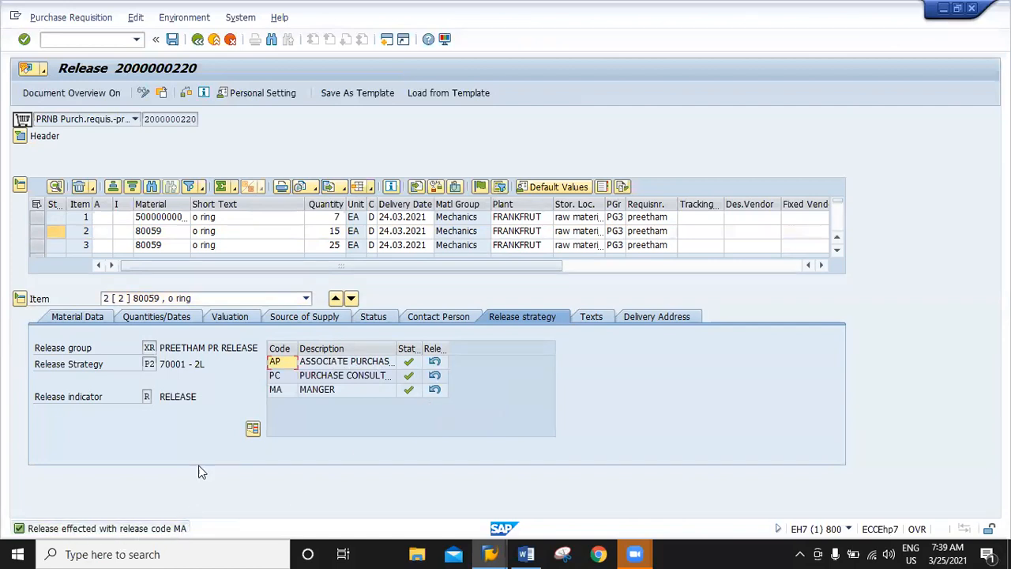
left_click(172, 41)
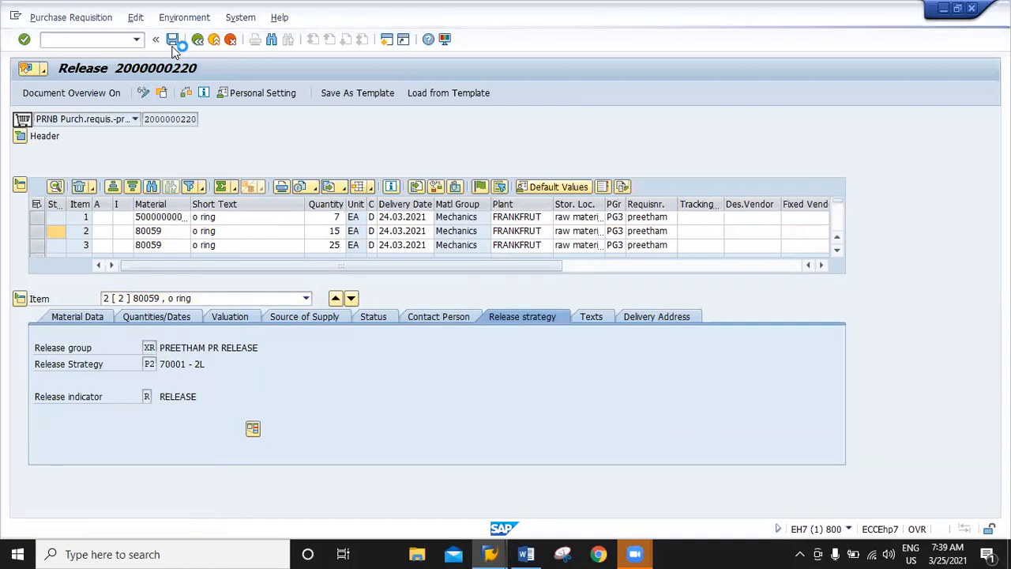
Start creating a purchase order and set its document type to NB Standard PO STD
left_click(88, 38)
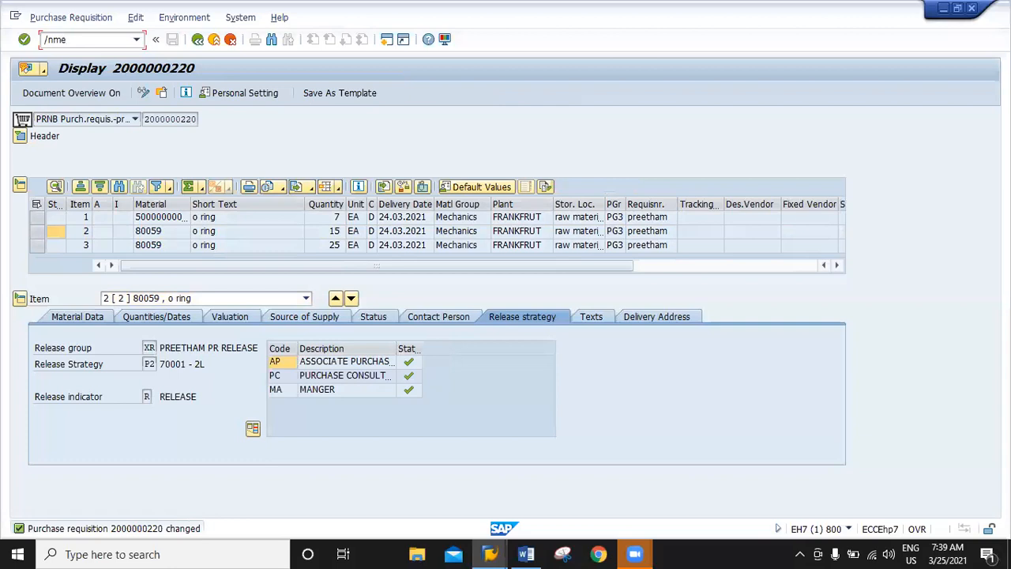
type("n")
key("Return")
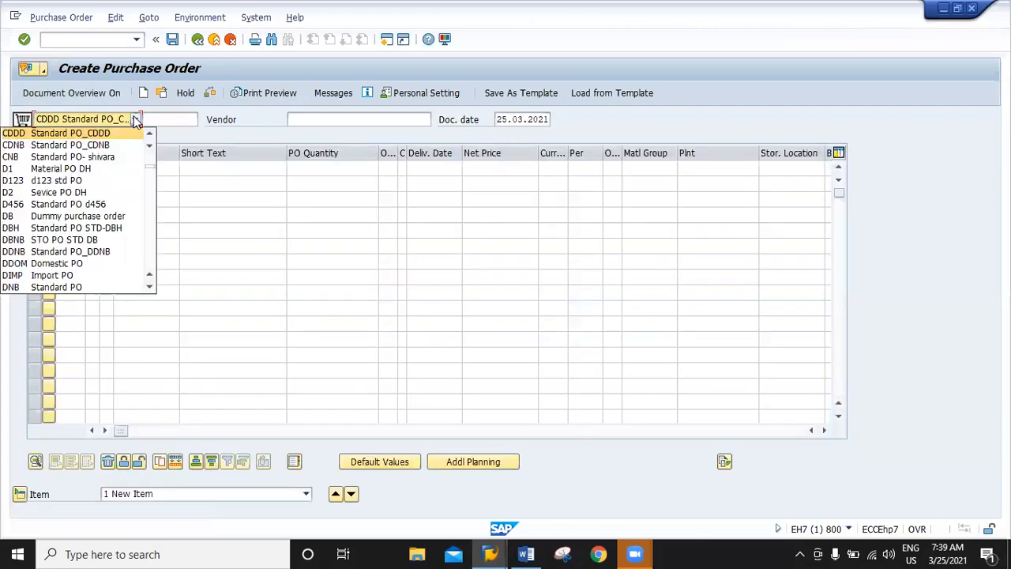
scroll(79, 250, "down", 5)
left_click(83, 286)
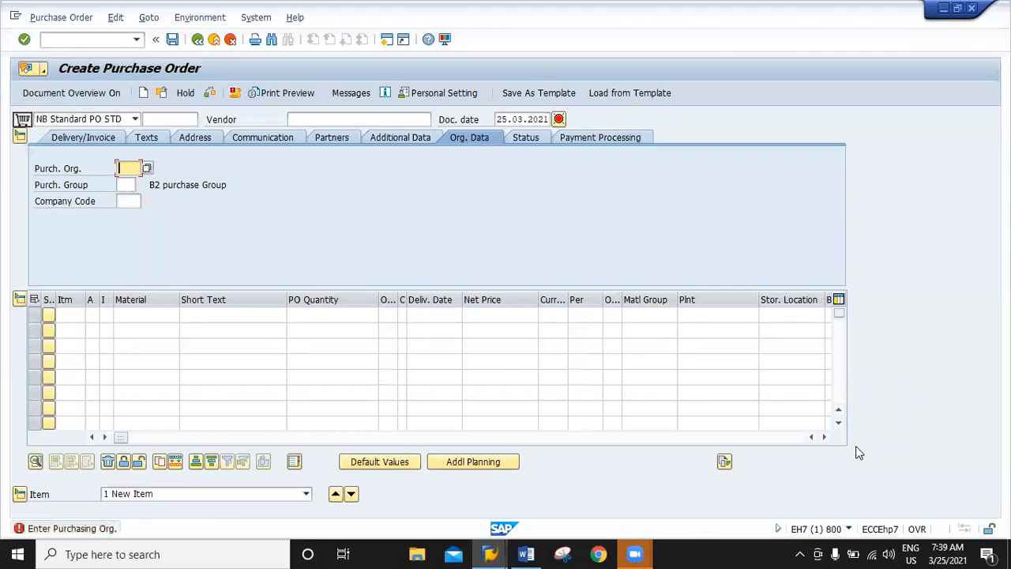
Reference item 1 of the newly created purchase requisition in the first purchase order line
left_click(826, 437)
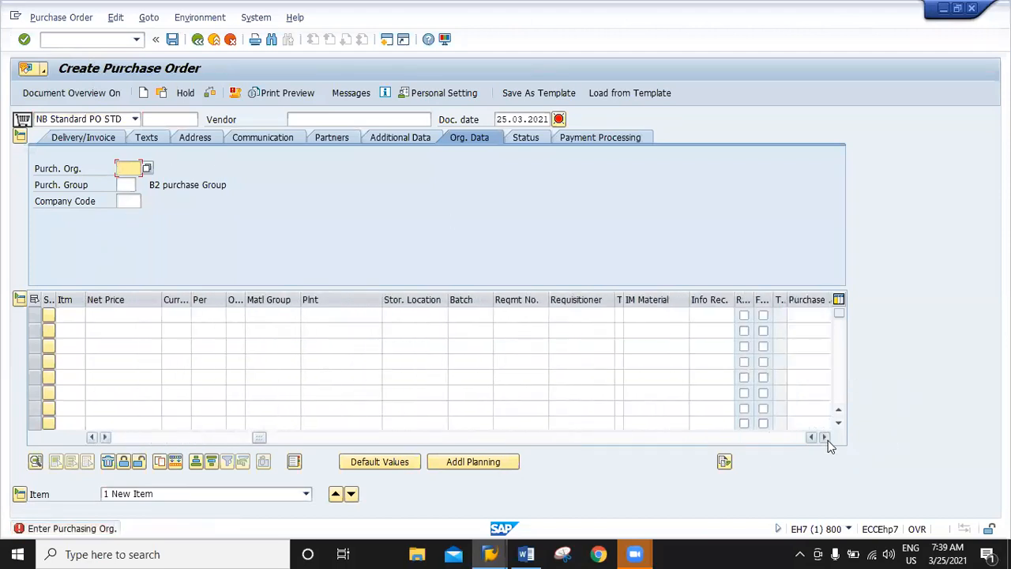
left_click(825, 438)
left_click(668, 314)
left_click(682, 328)
left_click_drag(689, 316, 695, 315)
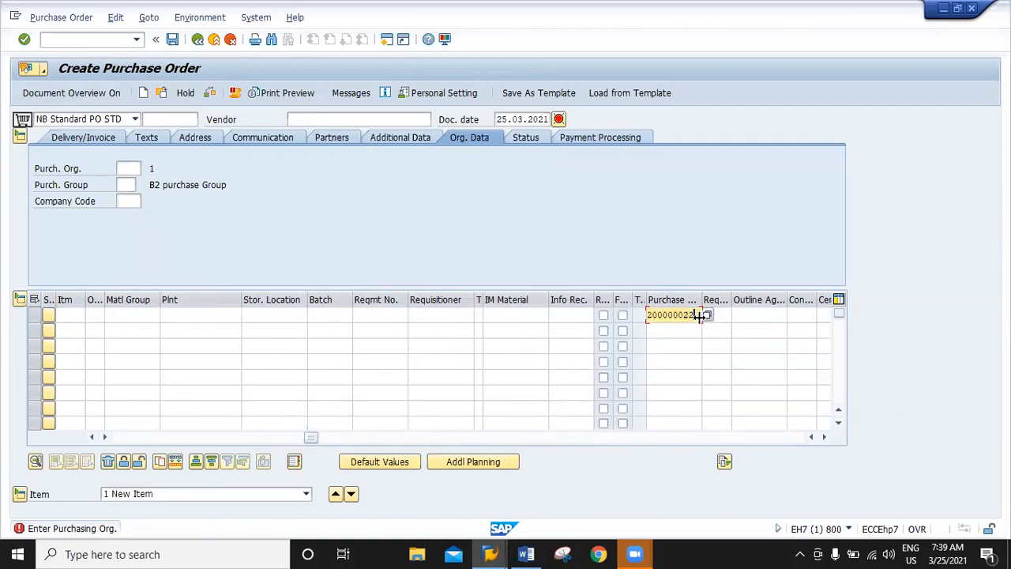
type("20")
key("Return")
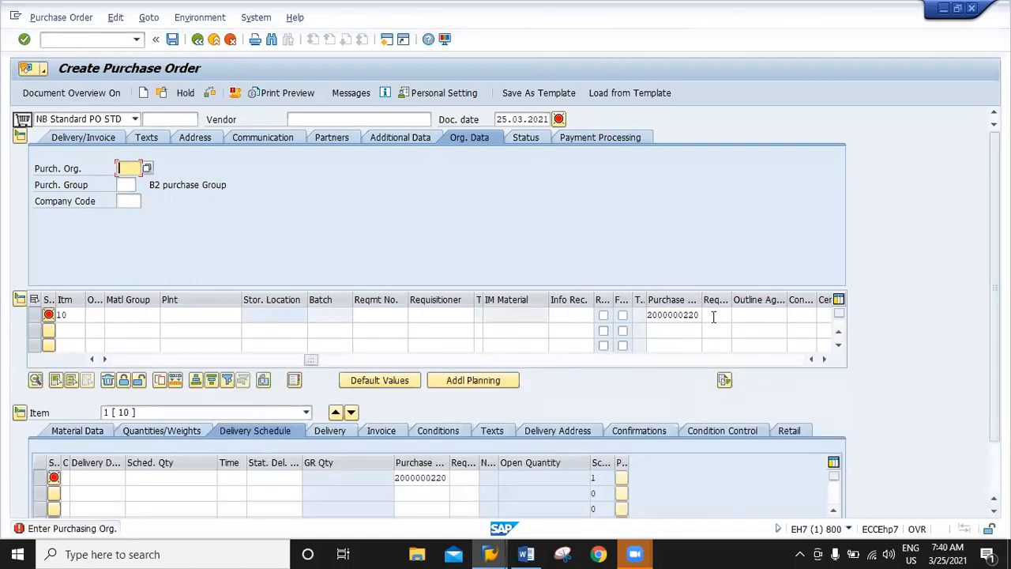
left_click(713, 316)
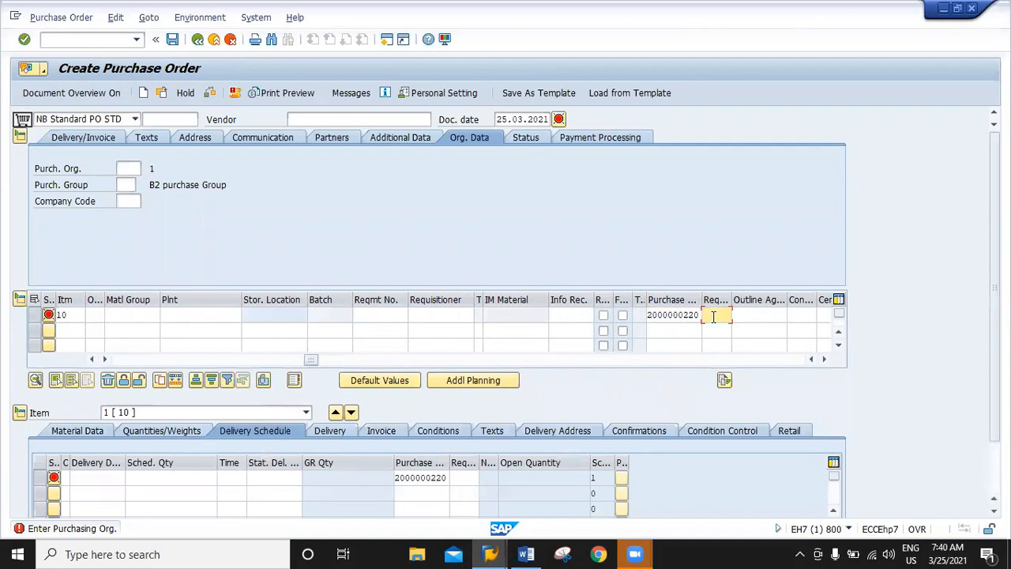
type("1")
key("Return")
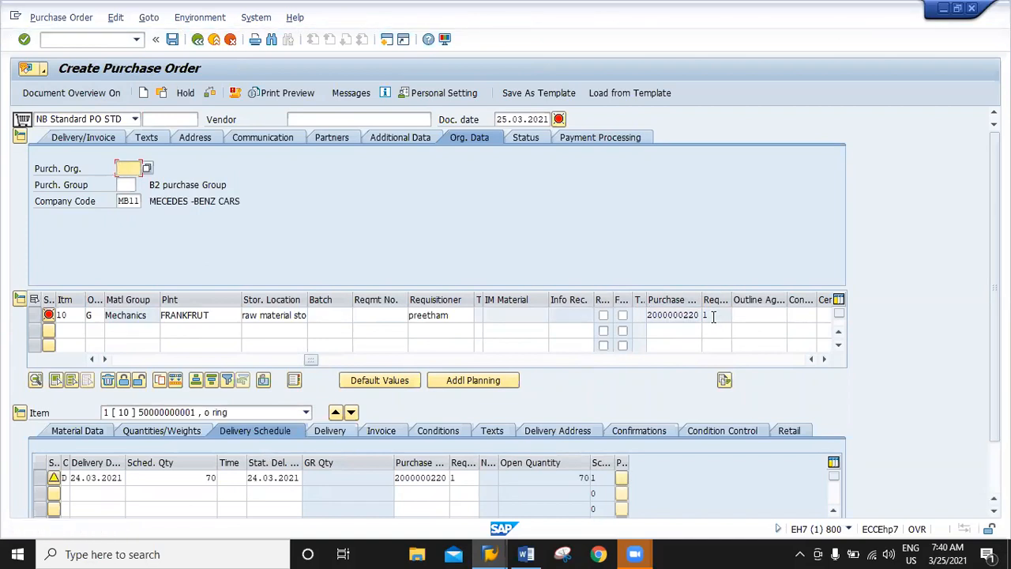
Reference item 2 of the same requisition in the second purchase order line
left_click(661, 331)
left_click(692, 345)
left_click(717, 331)
type("2")
key("Return")
Reference item 3 of the same requisition in the third purchase order line
left_click(680, 346)
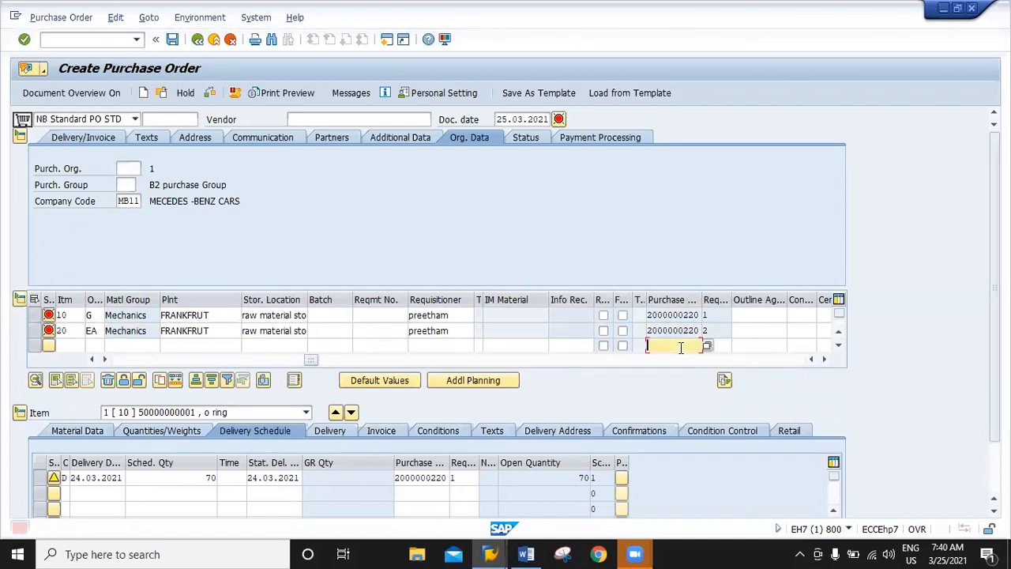
type("2")
left_click(671, 353)
left_click(723, 345)
type("3")
key("Return")
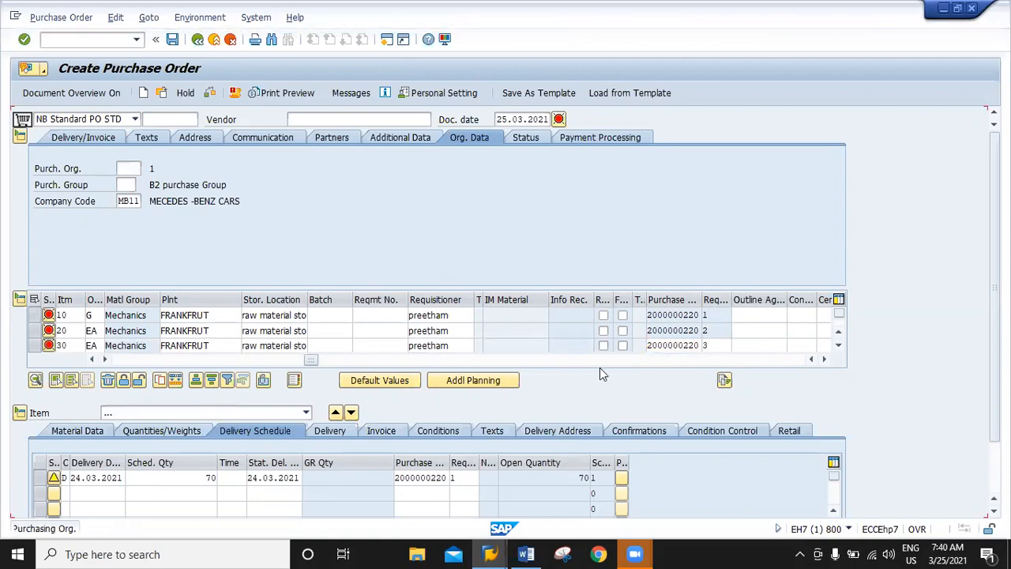
Set purchasing organization PO66 and purchasing group PG3, check the purchase order and close the messages
left_click_drag(313, 361, 66, 386)
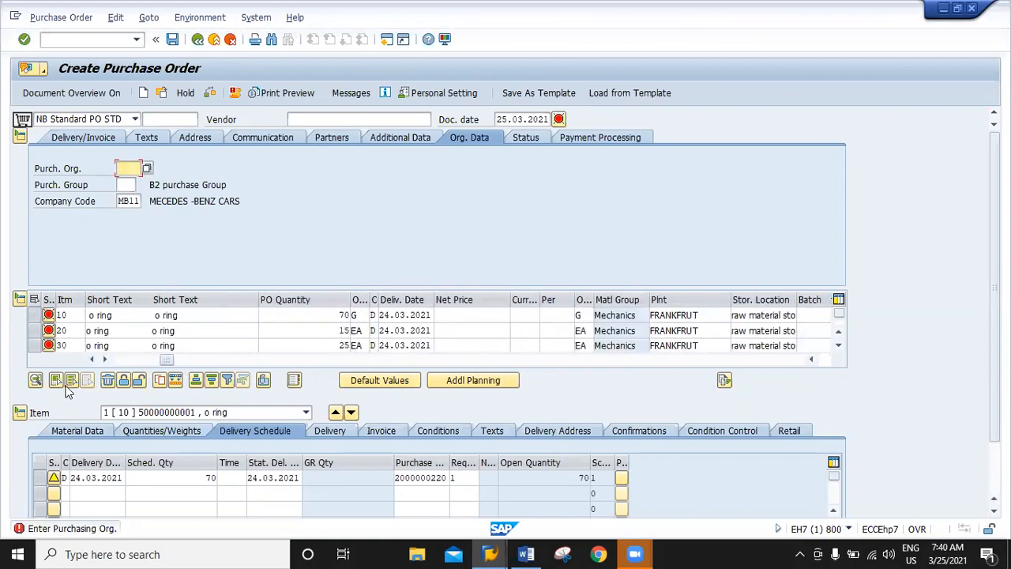
left_click(128, 184)
left_click(129, 183)
left_click(124, 187)
type("PO66")
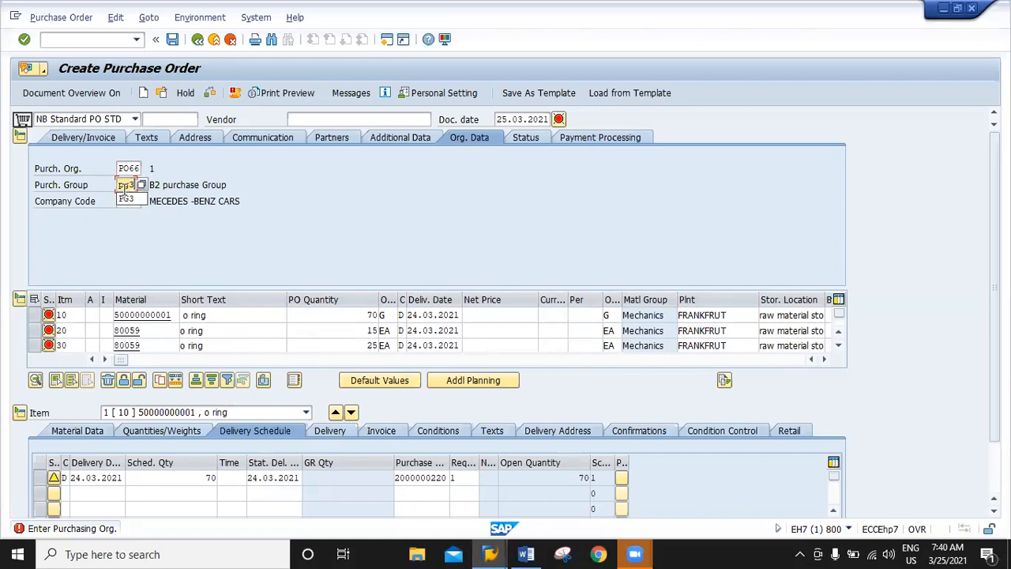
left_click(134, 199)
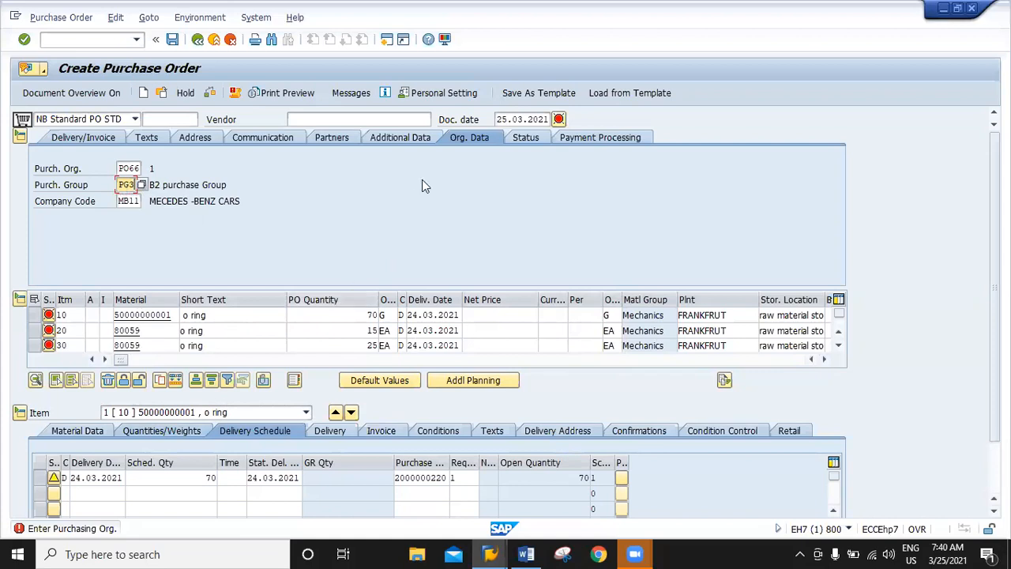
left_click(209, 93)
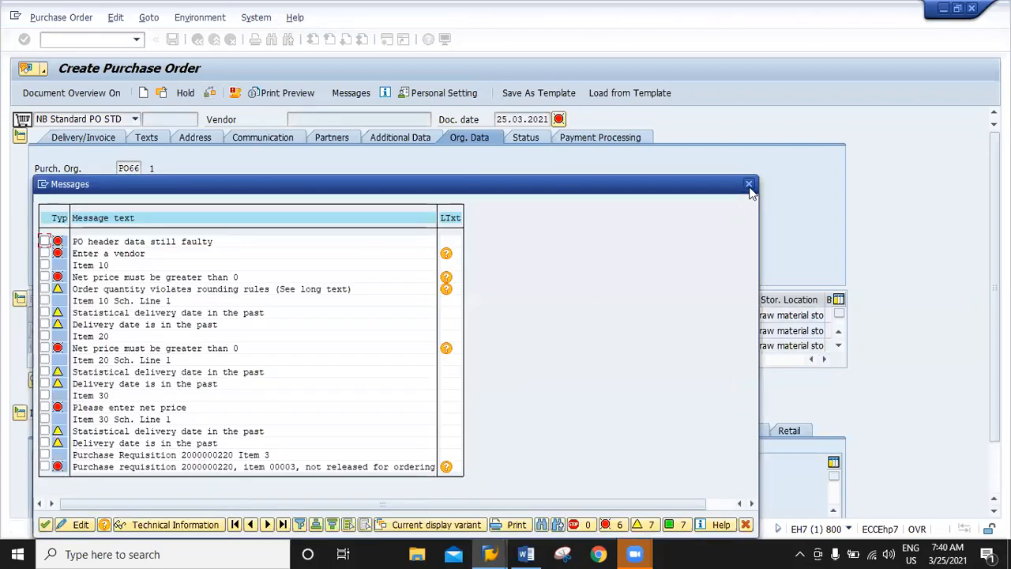
left_click(749, 185)
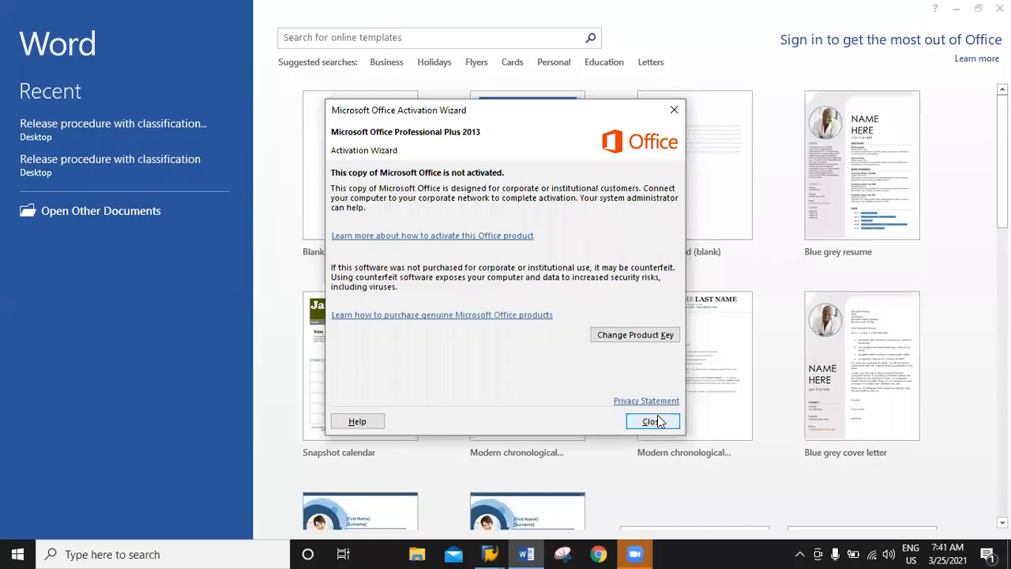
Close Word's start screen, open the desktop document Release procedure with classification - XR, and switch back to SAP
left_click(653, 420)
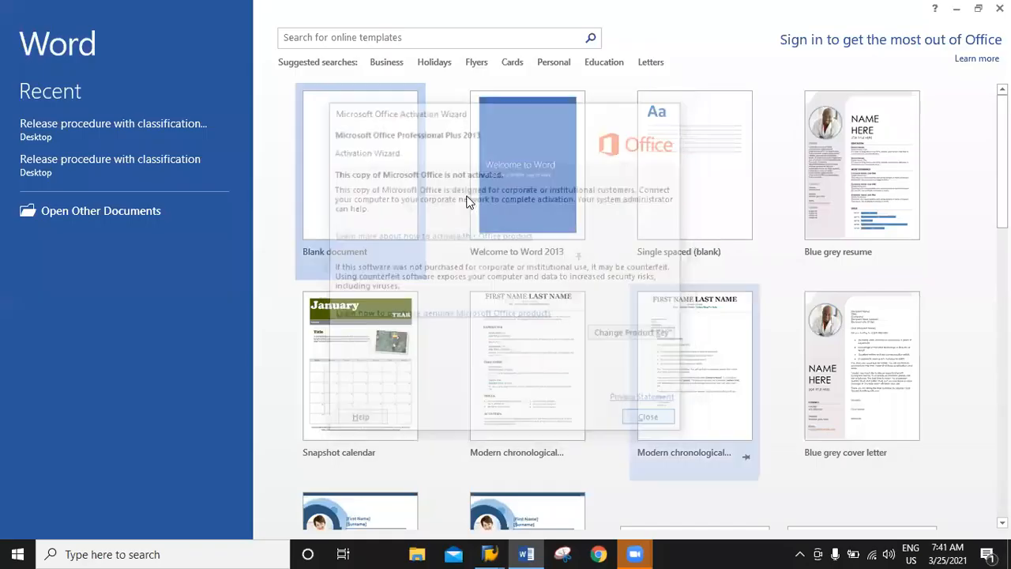
left_click(999, 8)
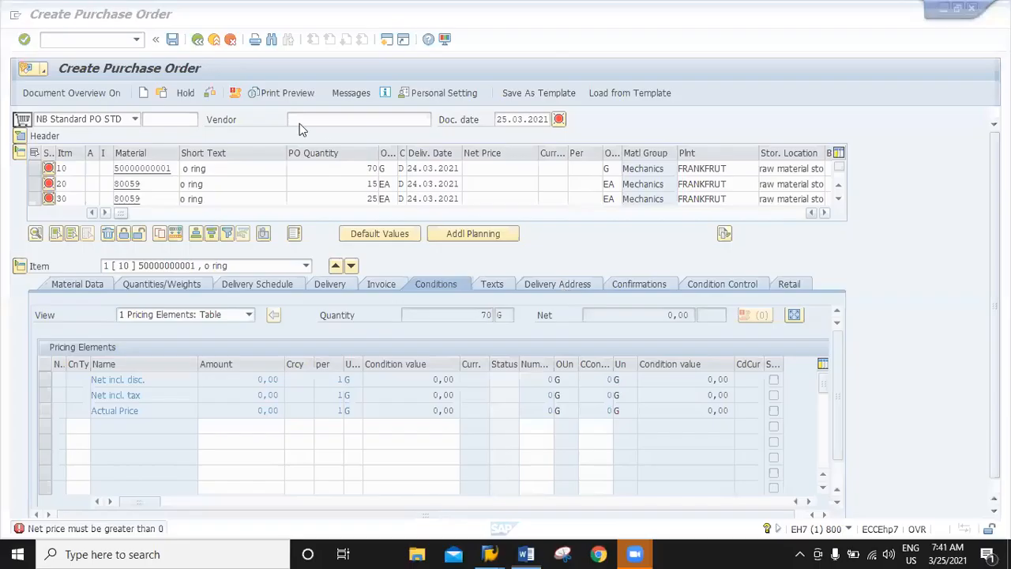
key("super+d")
double_click(82, 186)
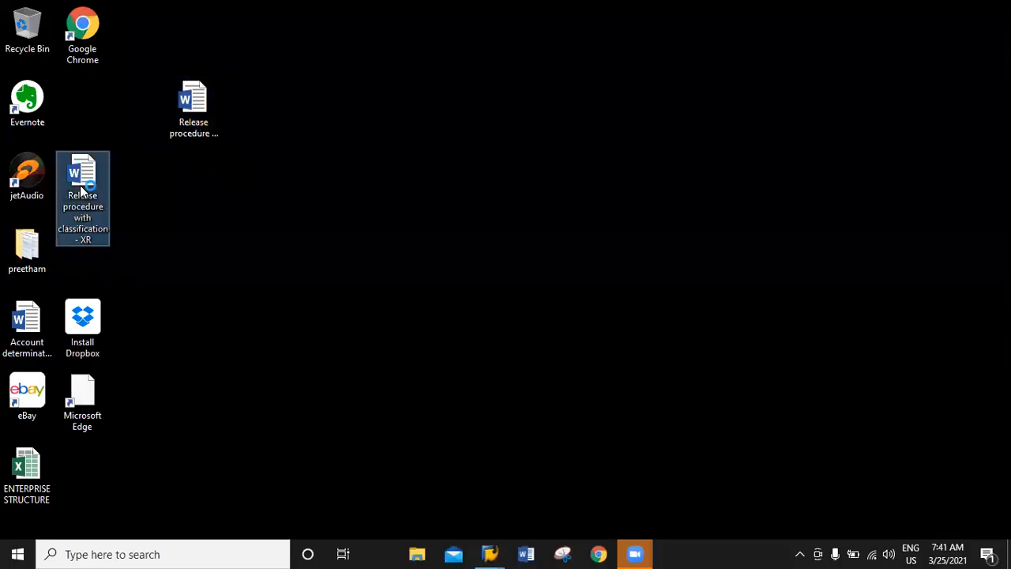
left_click(497, 551)
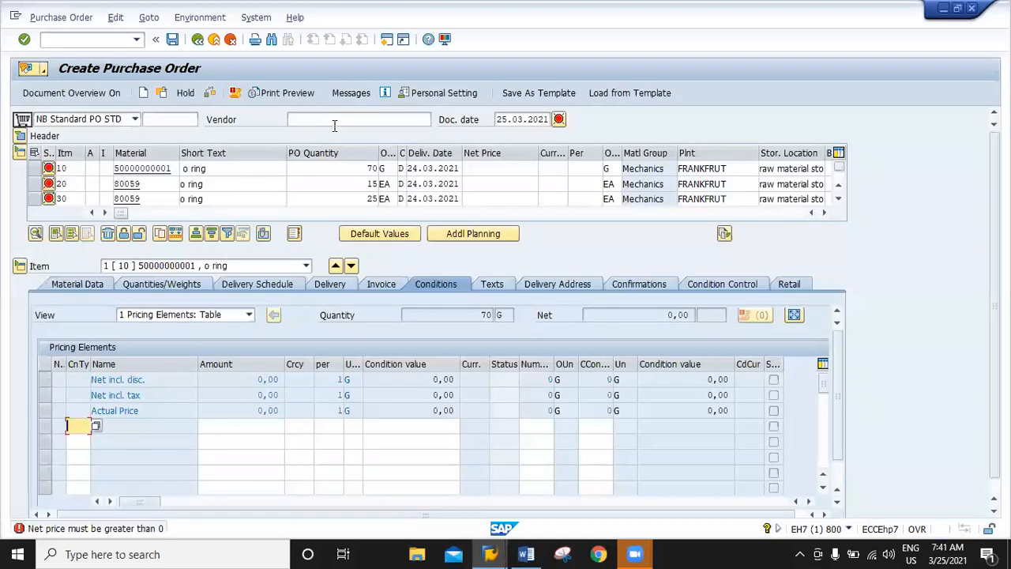
Search for vendors by purchasing organization PO66 and assign Samason Ringds as the purchase order's vendor
left_click(334, 122)
left_click(438, 119)
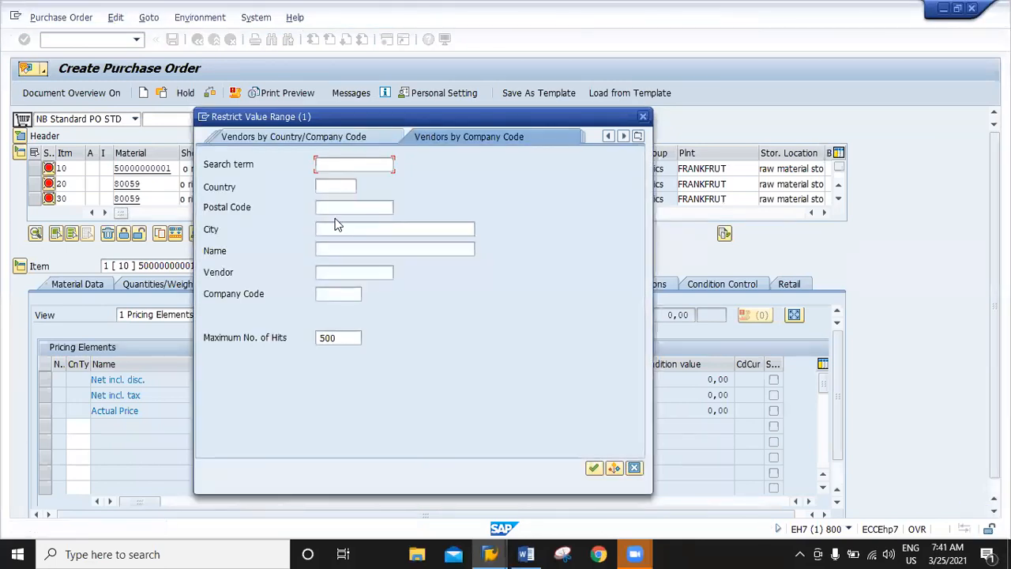
left_click(334, 293)
type("mb1")
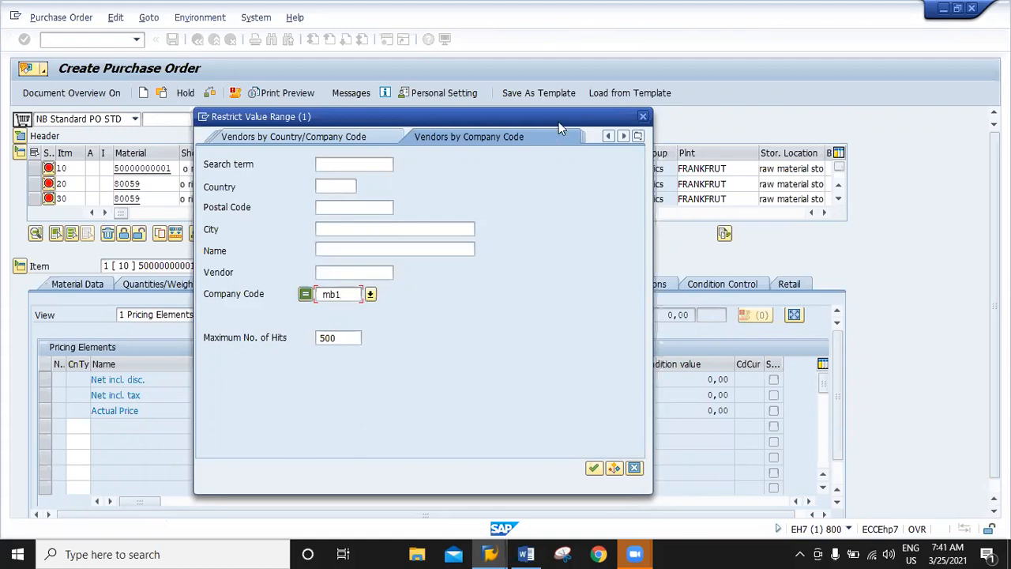
left_click(638, 137)
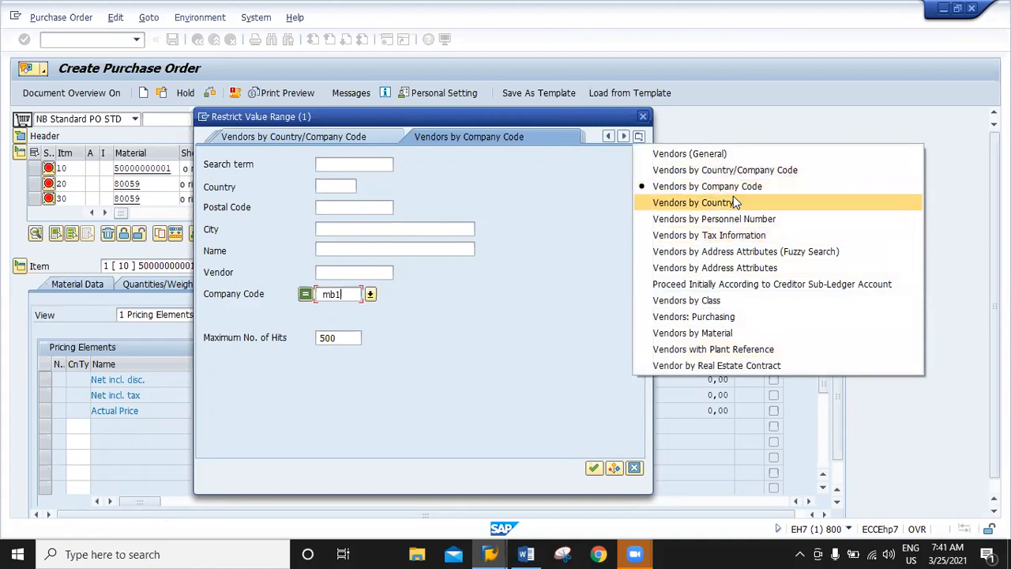
left_click(714, 316)
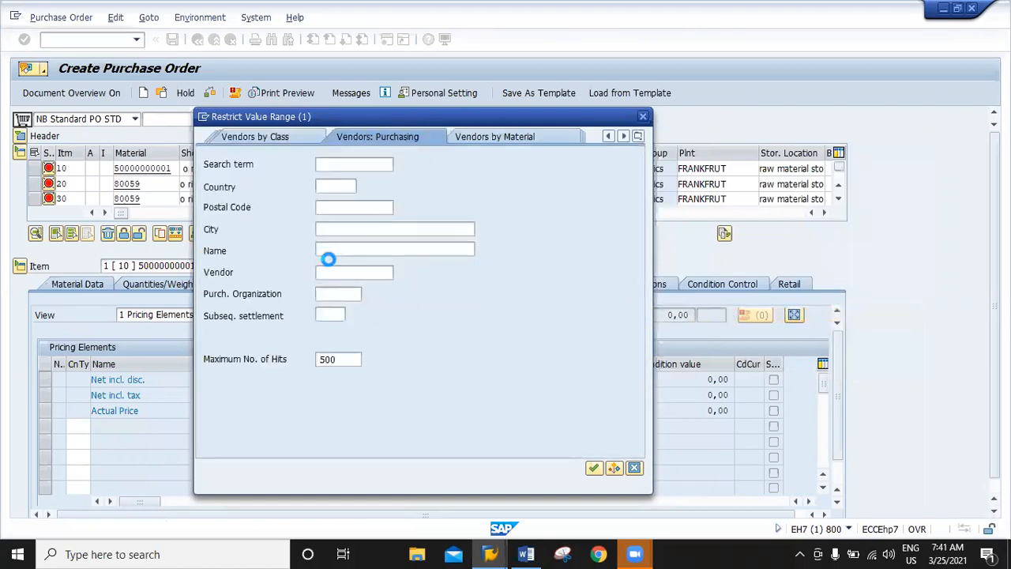
left_click(343, 293)
type("po66")
key("Return")
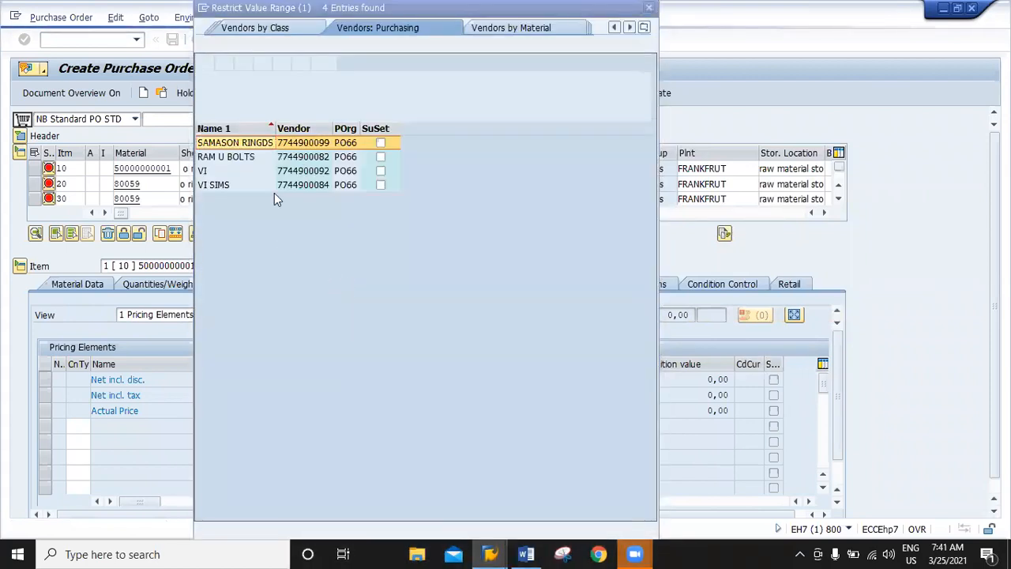
double_click(294, 144)
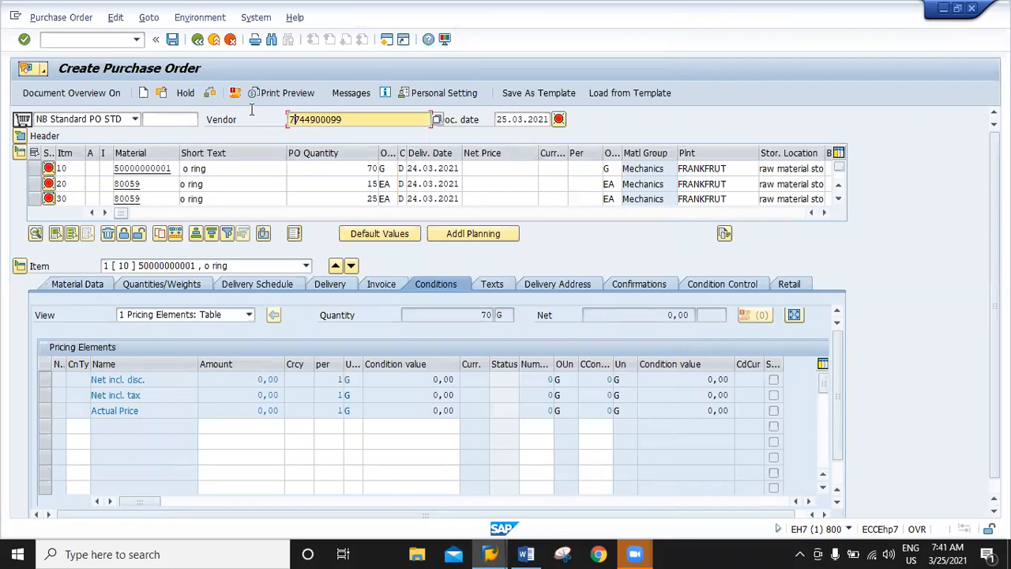
Check the purchase order again, close the messages and put the order on hold
left_click(214, 95)
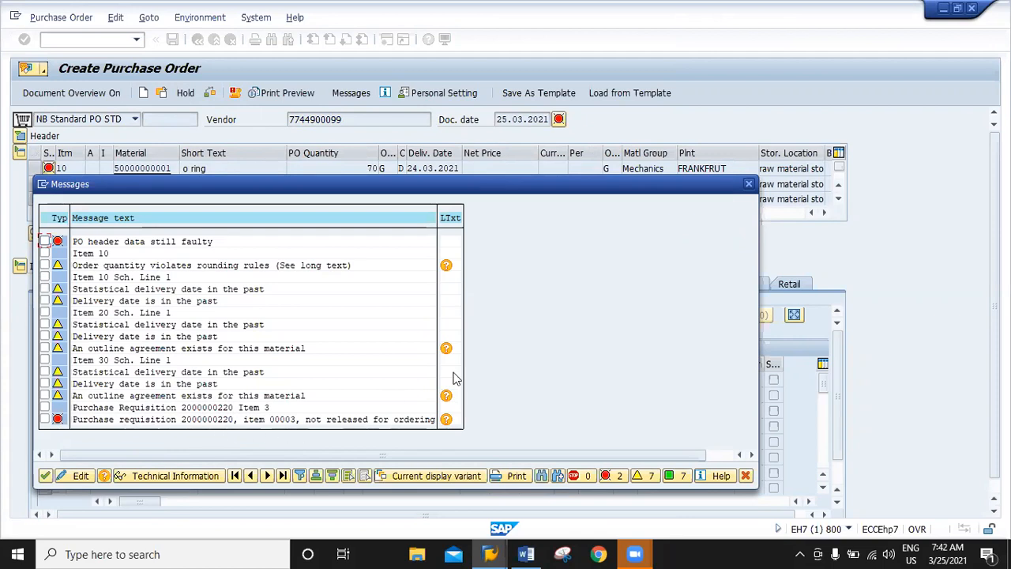
left_click(748, 184)
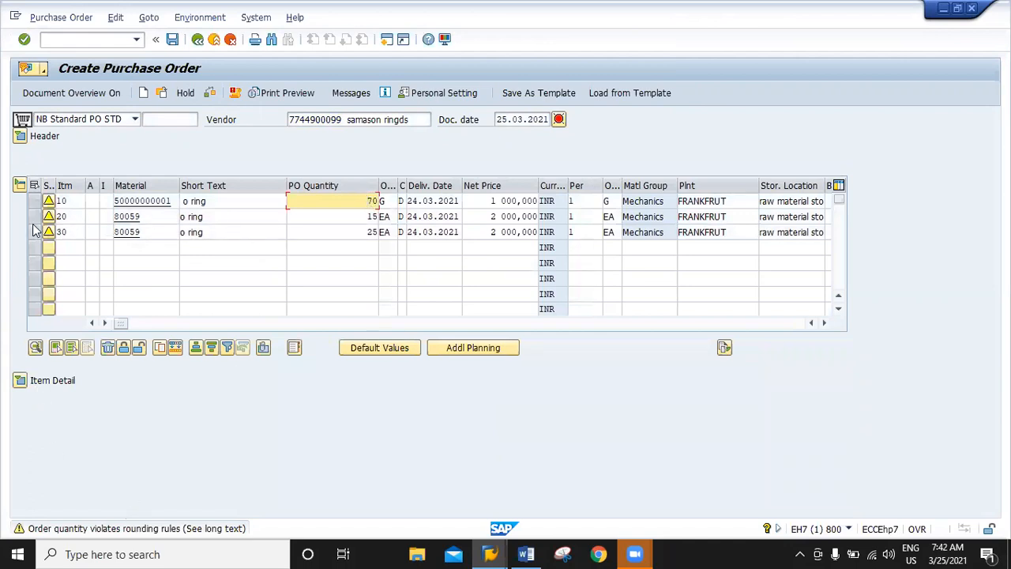
left_click(103, 43)
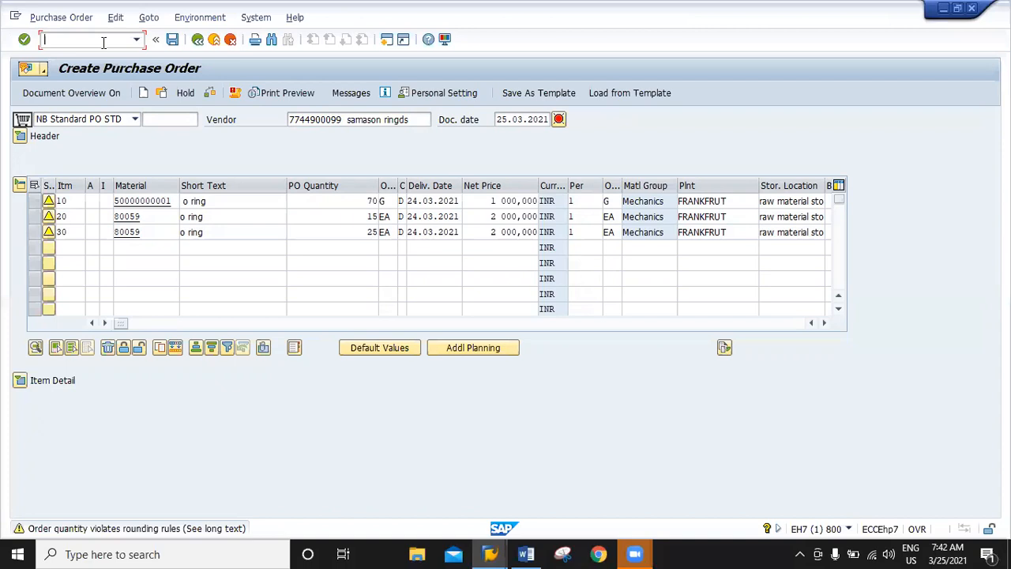
left_click(186, 93)
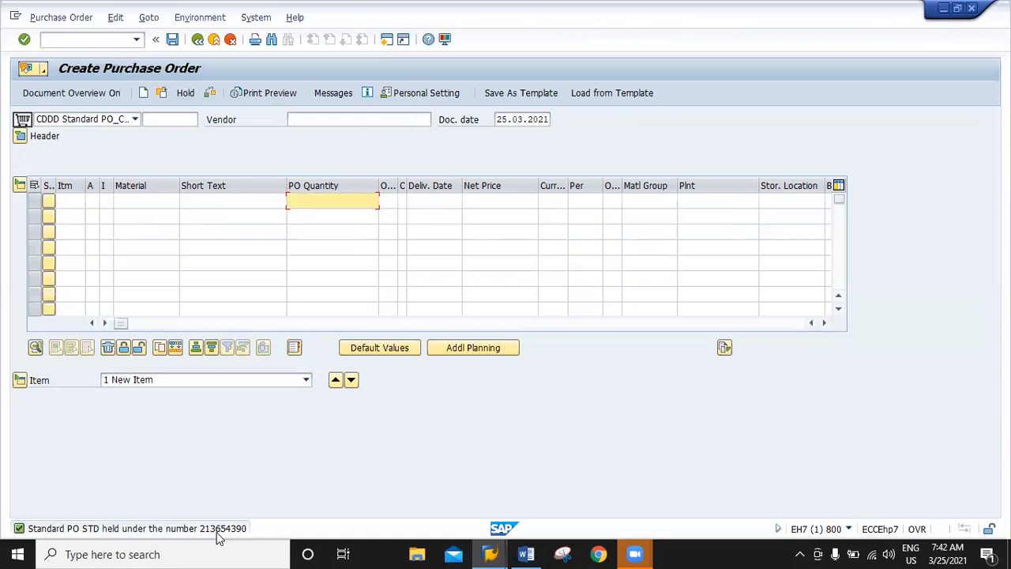
Run release transaction ME54N and open the requisition referenced by the held purchase order, using its number
left_click(110, 44)
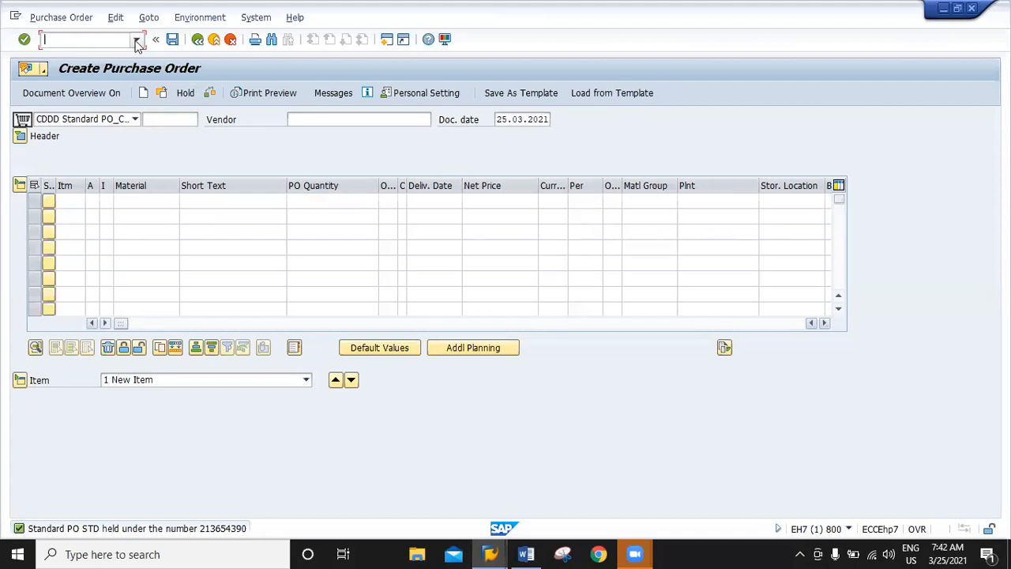
left_click(137, 42)
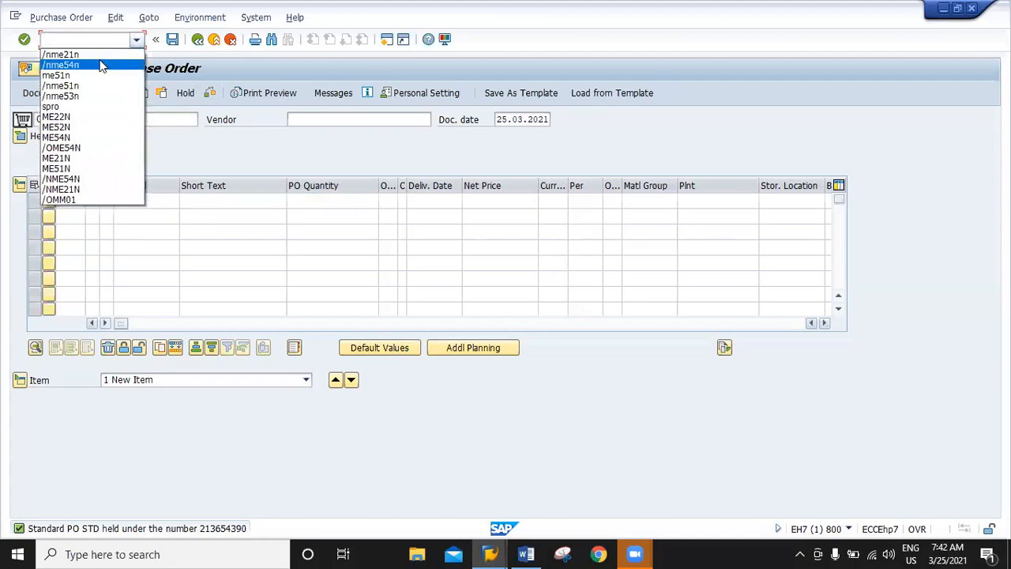
left_click(99, 65)
key("Return")
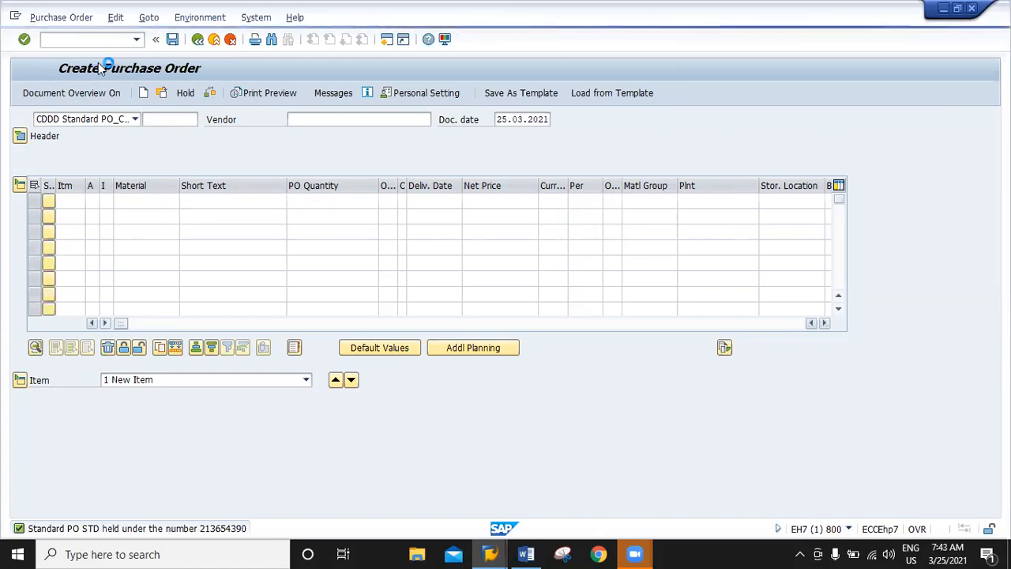
left_click(22, 136)
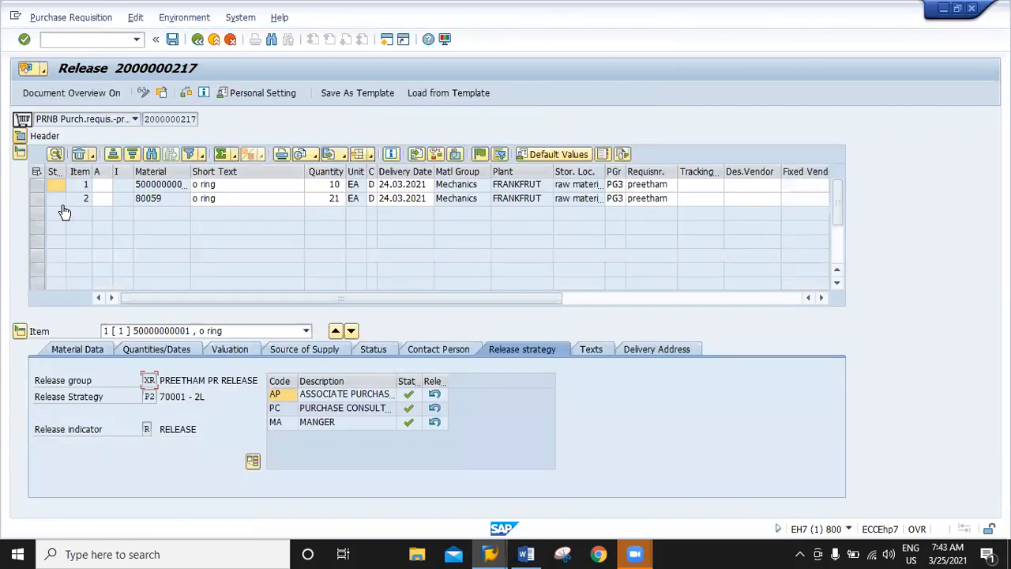
left_click(163, 92)
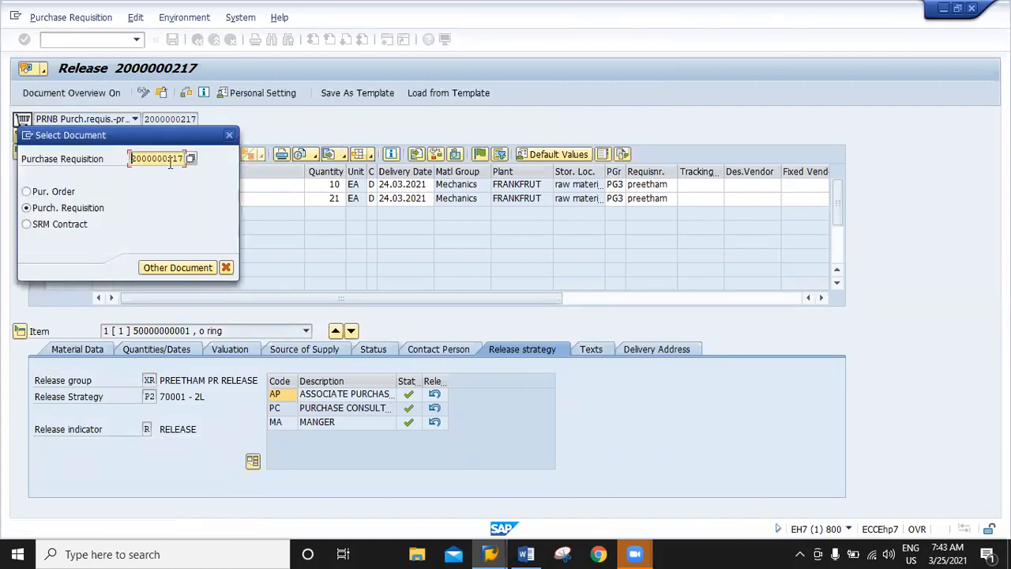
type("220")
key("Return")
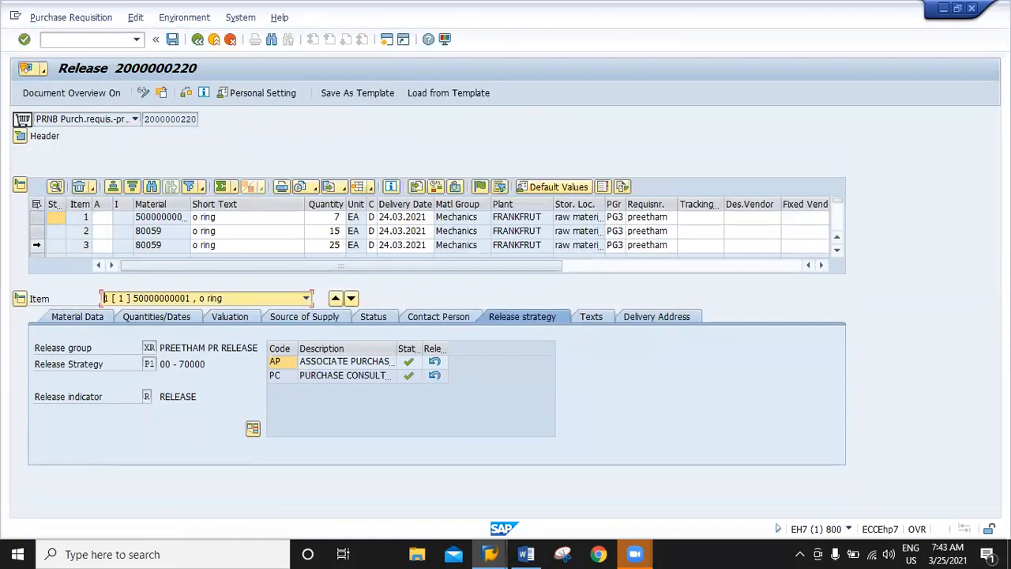
Release requisition item 3 with codes AP, PC, MA, CF and CE, and save the requisition
left_click(36, 245)
left_click(306, 297)
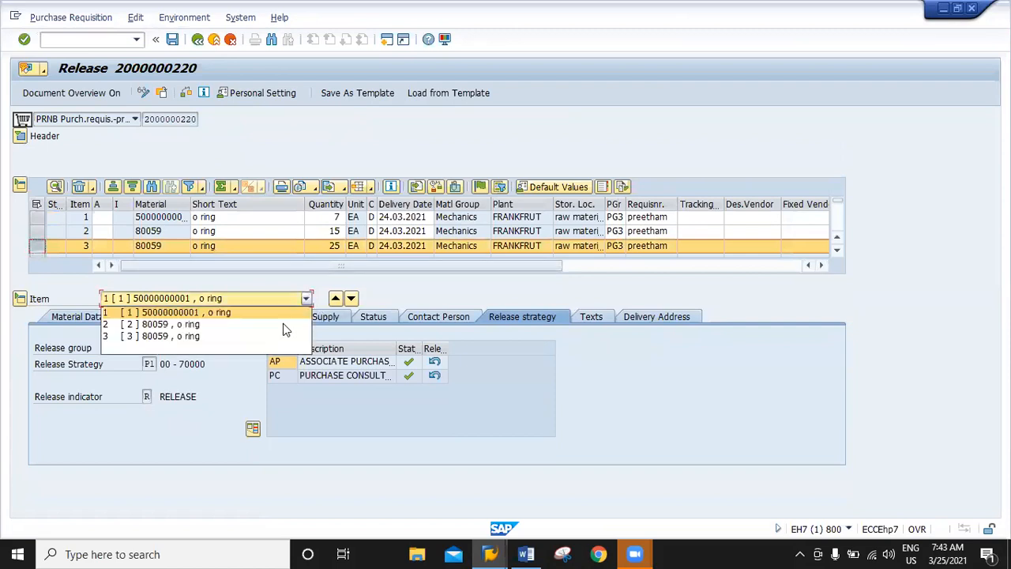
left_click(222, 338)
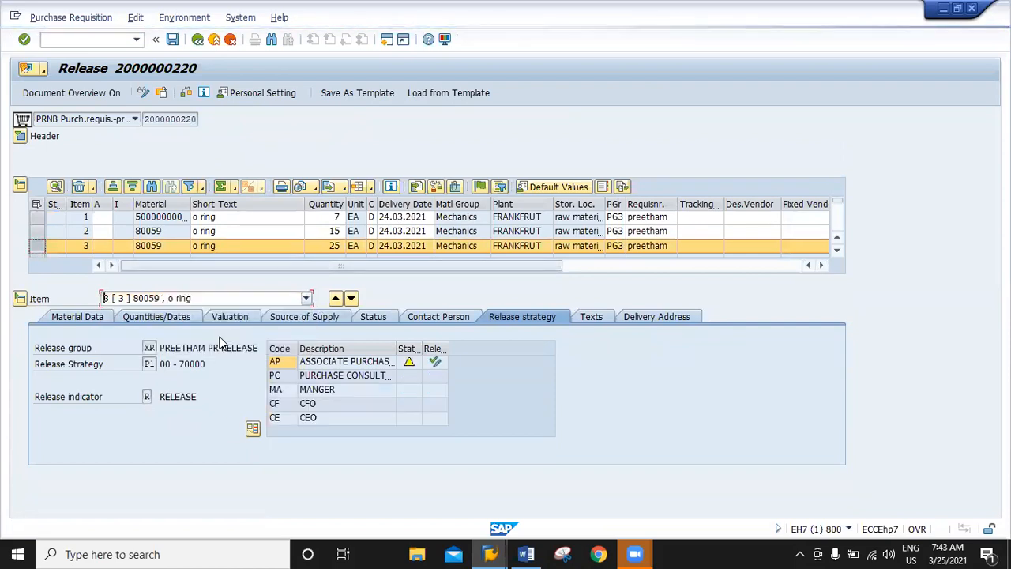
left_click(435, 362)
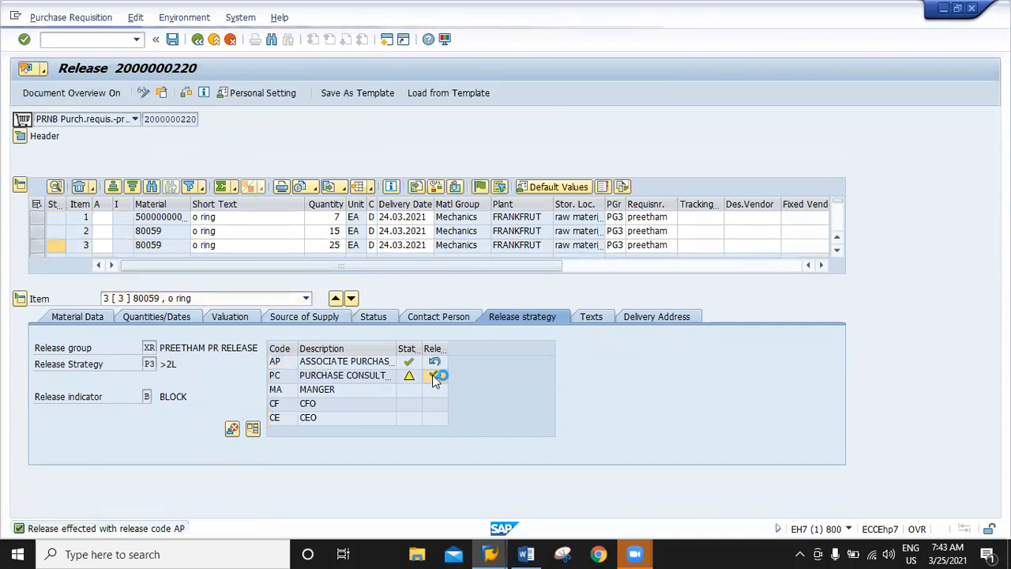
left_click(433, 391)
left_click(434, 403)
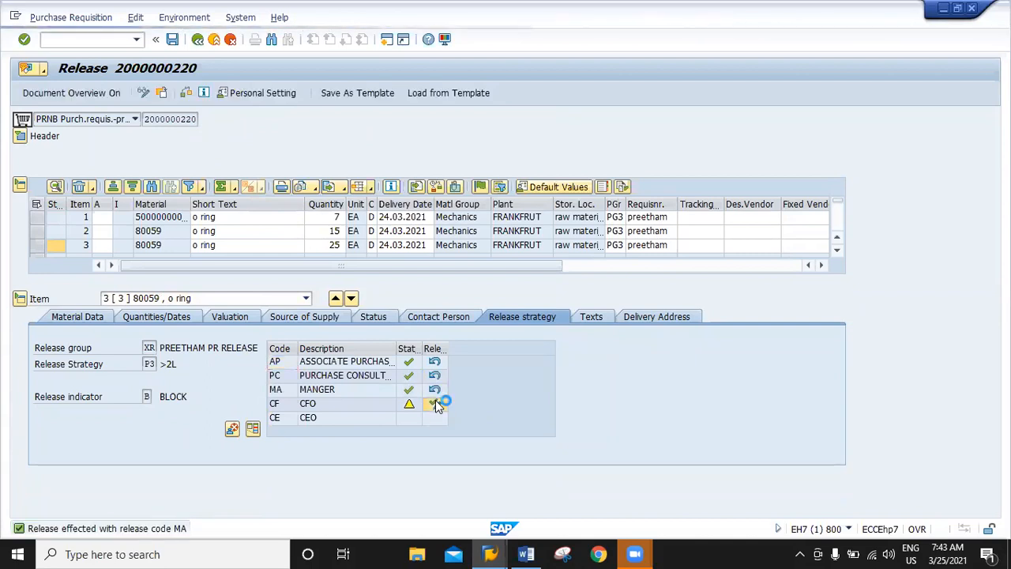
left_click(434, 418)
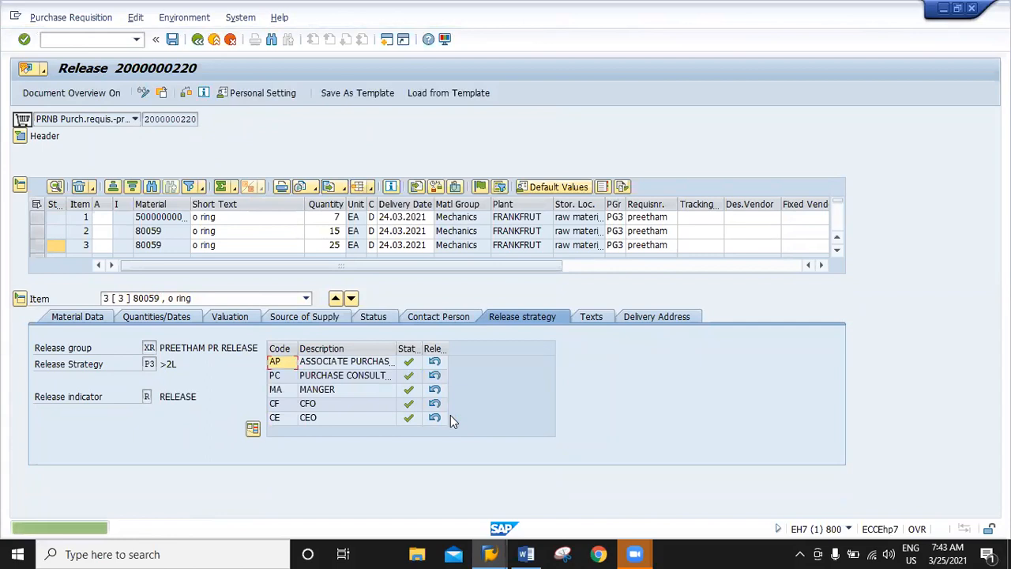
left_click(98, 317)
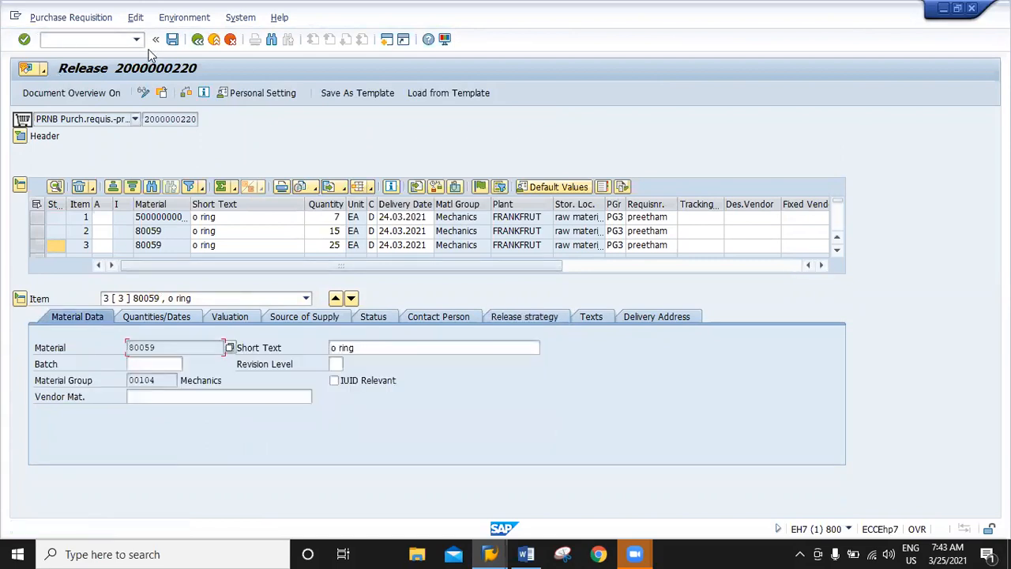
left_click(174, 40)
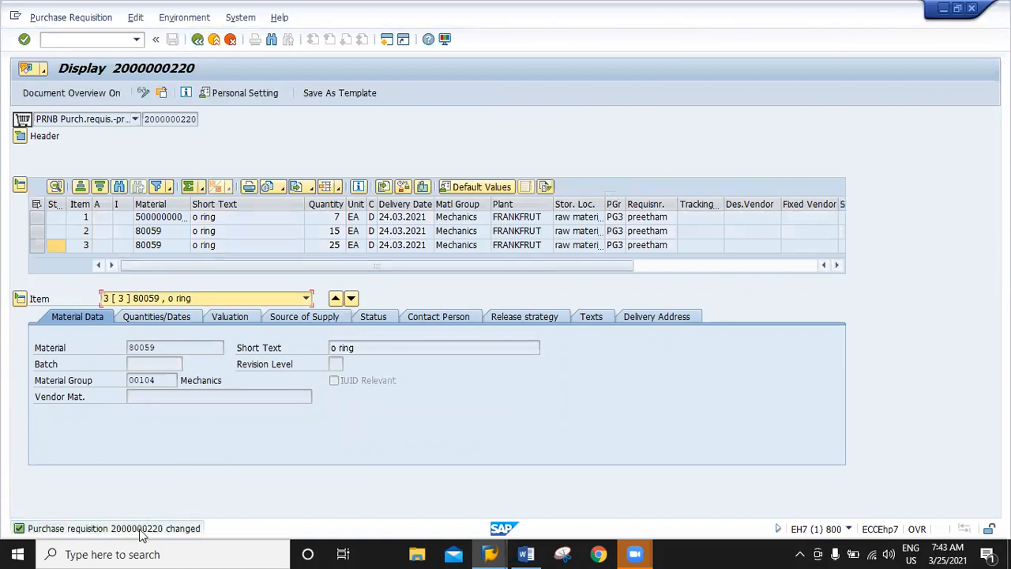
Reopen the purchase order transaction and check the number of the order it loads
left_click(136, 39)
left_click(71, 64)
left_click(95, 38)
type("2")
key("Return")
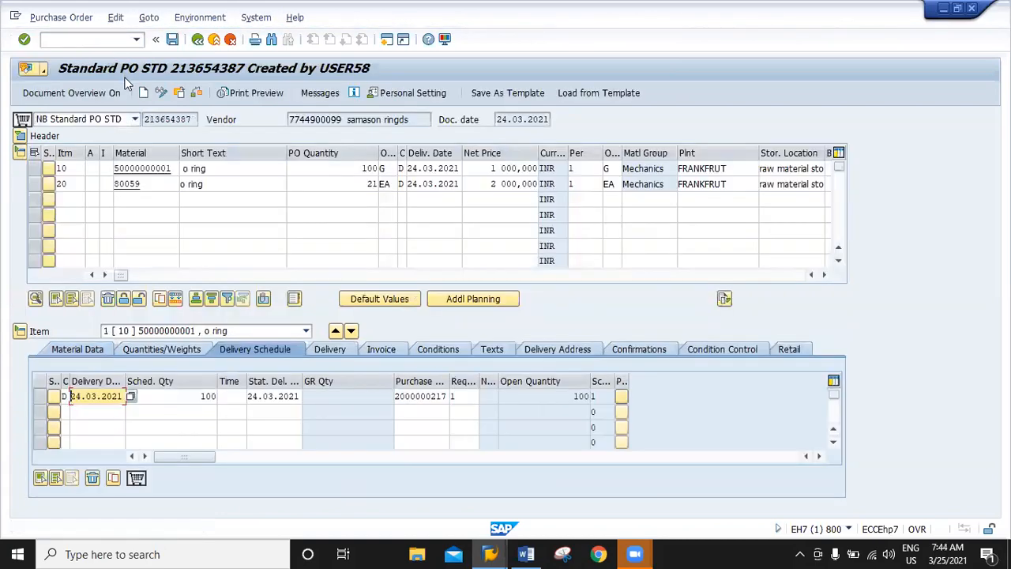
left_click(183, 120)
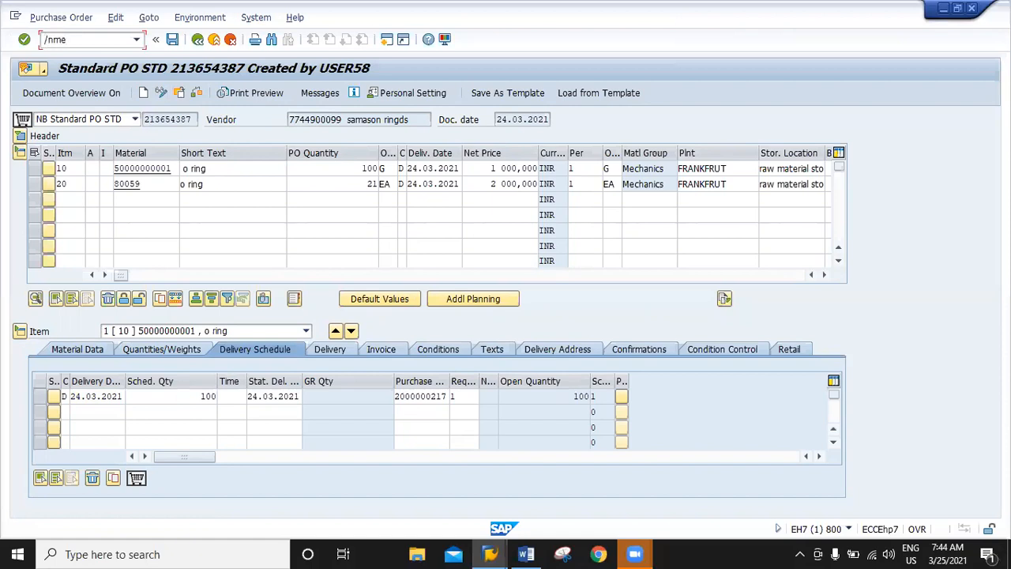
Open the Purchasing Documents per Document Number report and enter purchasing organization PO66, plant FR01, document type NB and purchasing group PG3
type("n")
key("Return")
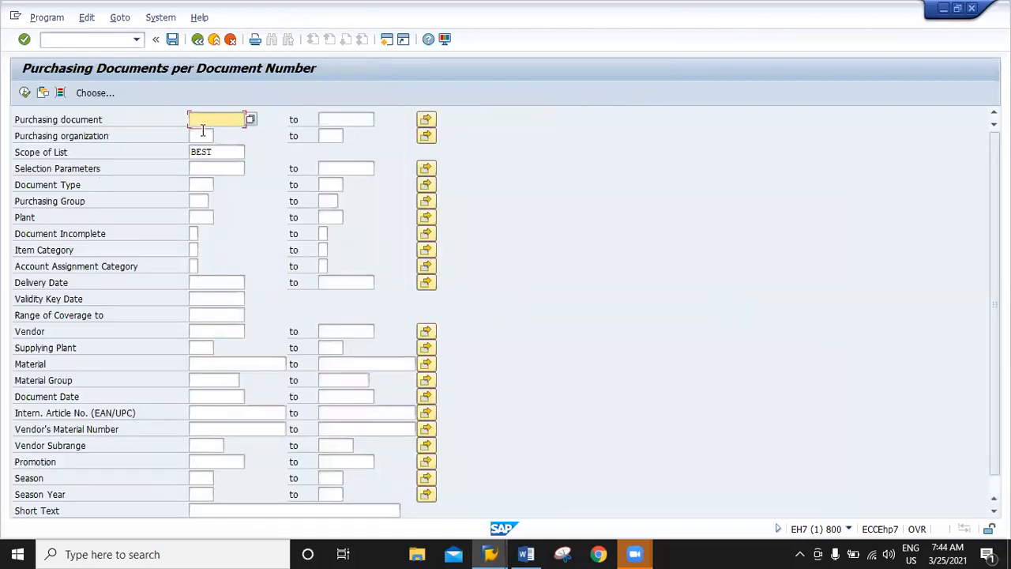
left_click(201, 135)
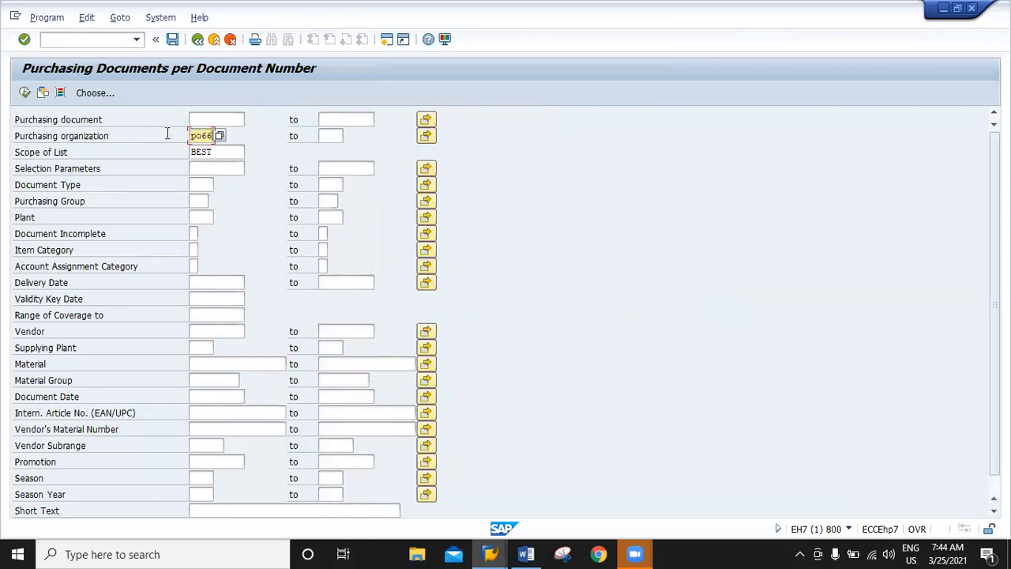
left_click(206, 120)
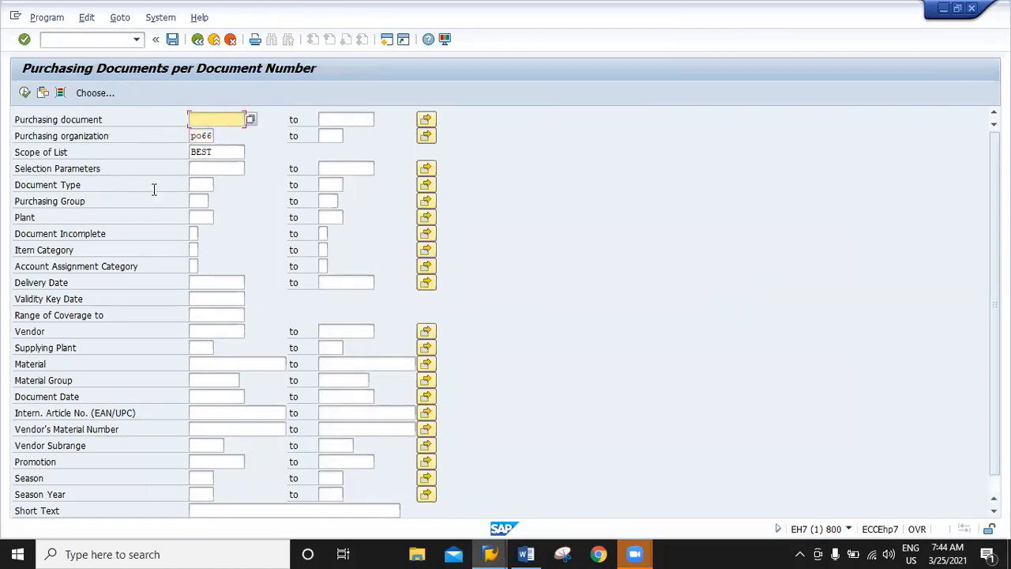
left_click(203, 218)
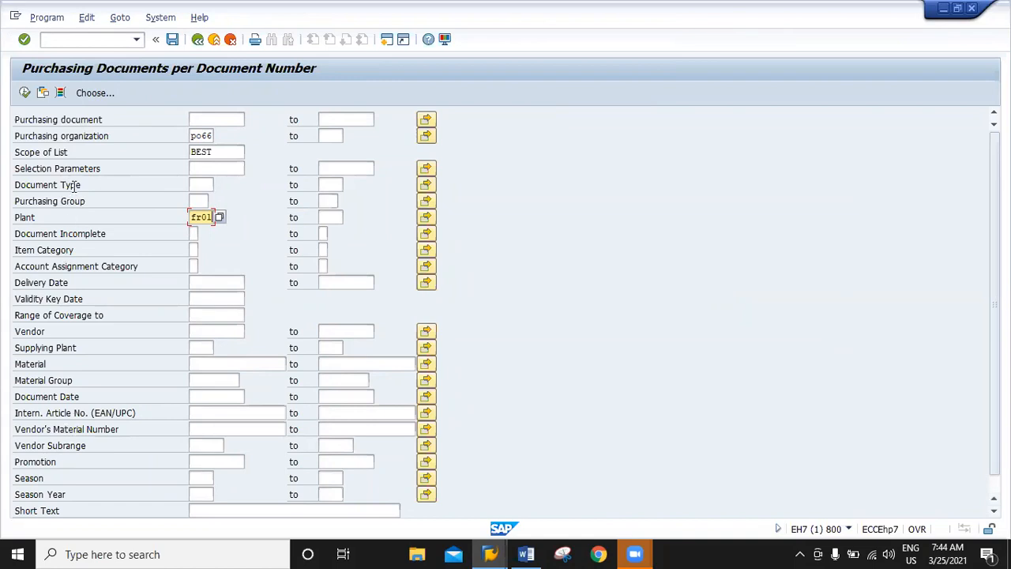
left_click(201, 185)
type("nb")
left_click(196, 201)
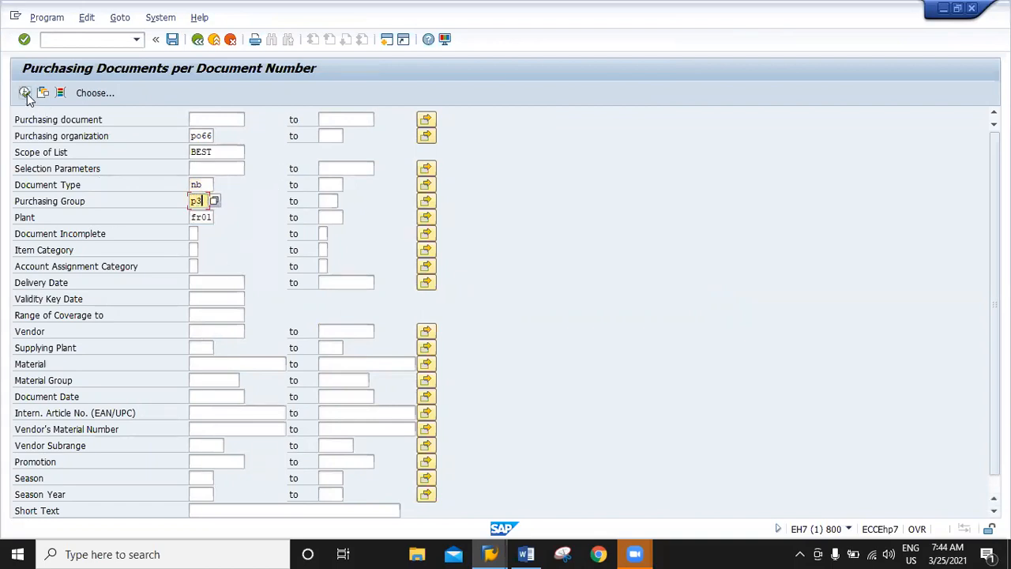
left_click_drag(200, 200, 188, 204)
Set the document date to 25.03.2021 and execute the report
scroll(212, 310, "down", 1)
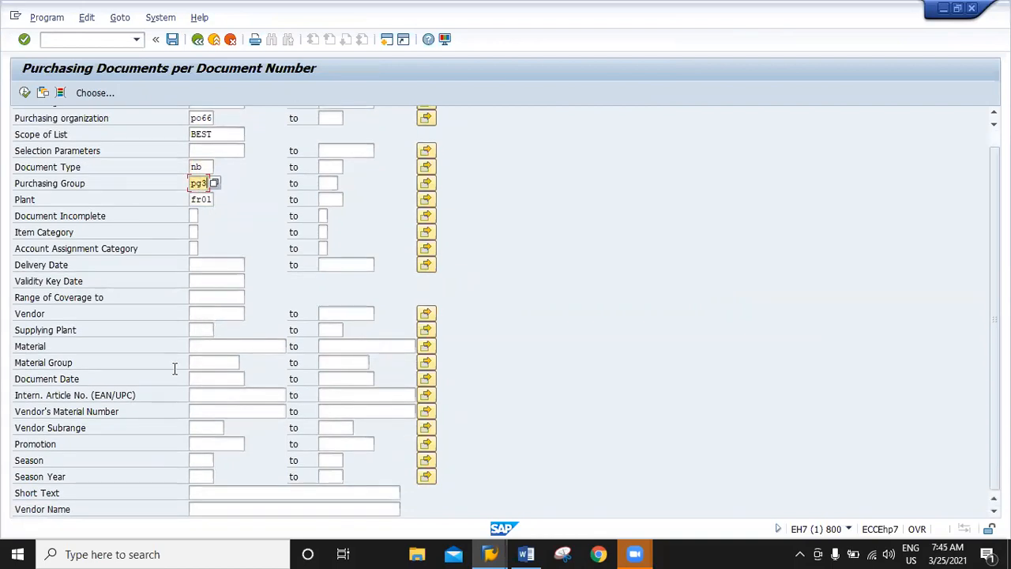
left_click(210, 377)
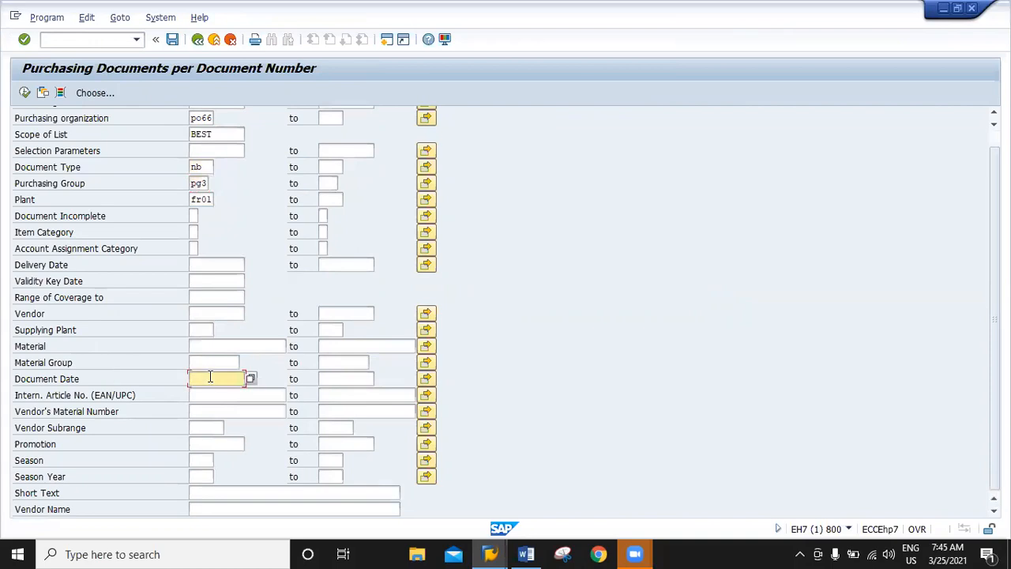
left_click(249, 378)
left_click(232, 312)
left_click(305, 411)
scroll(259, 333, "up", 1)
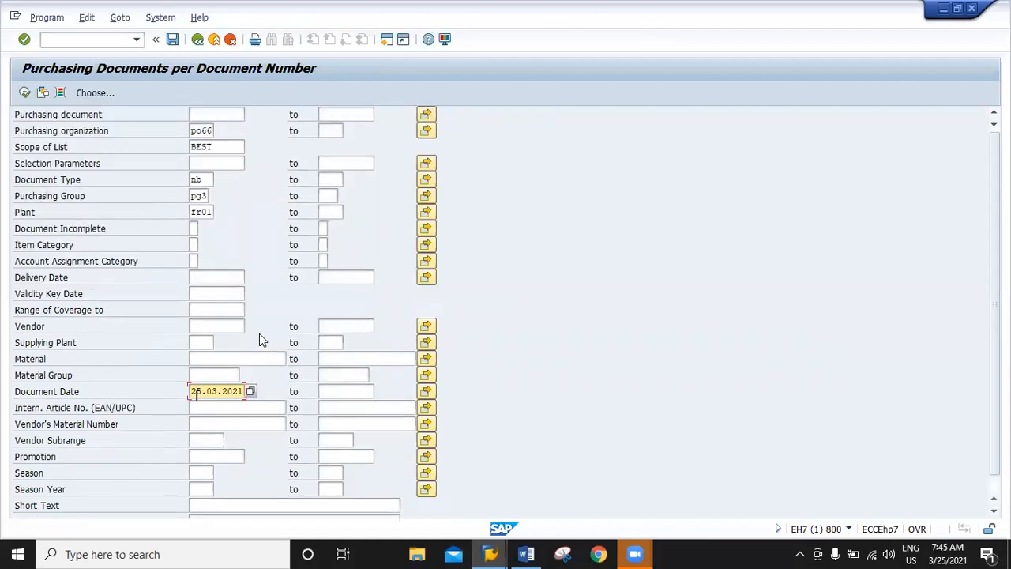
left_click(24, 93)
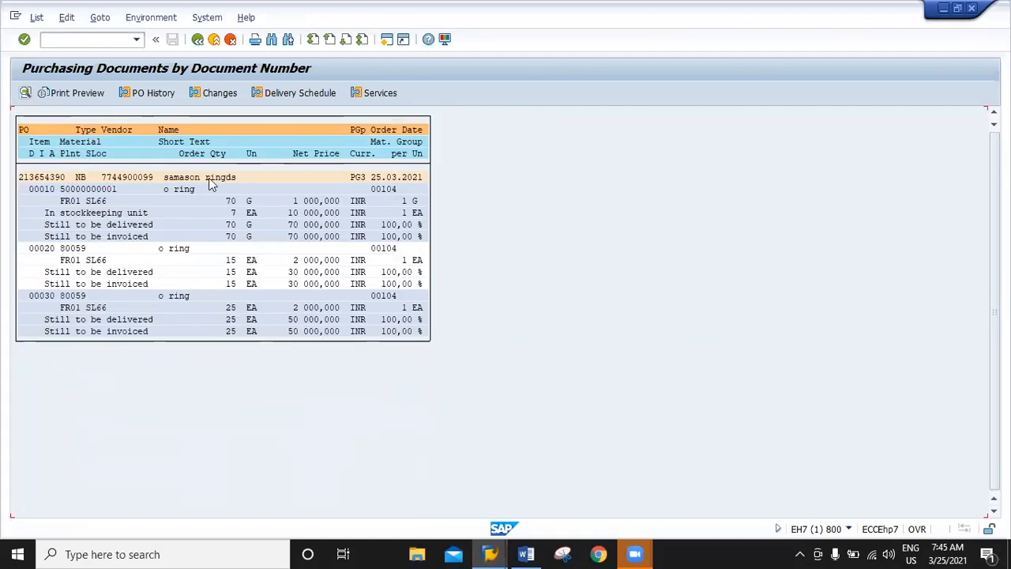
Open the listed Samason Ringds purchase order and switch it to change mode
left_click(380, 178)
double_click(48, 179)
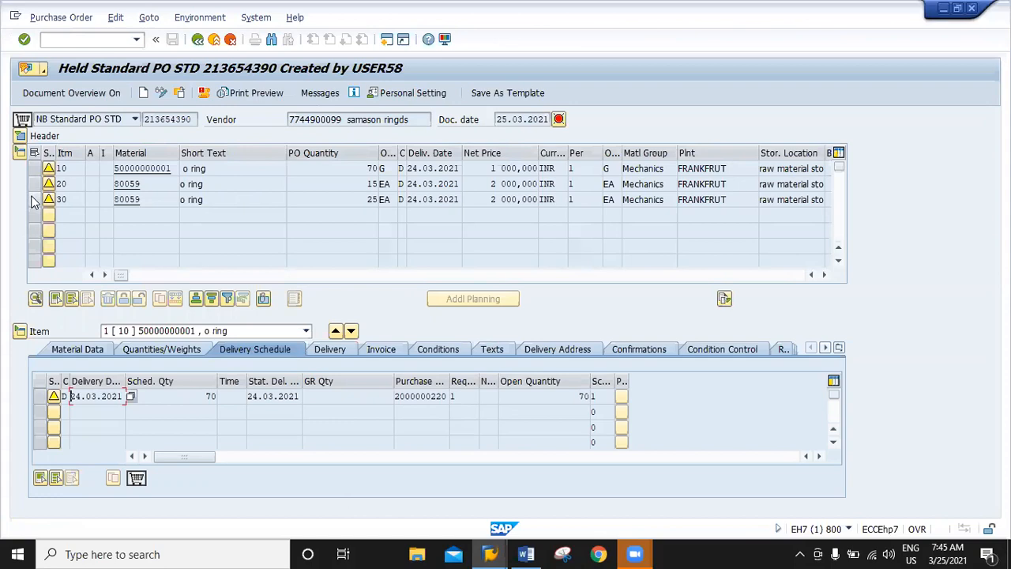
left_click(64, 19)
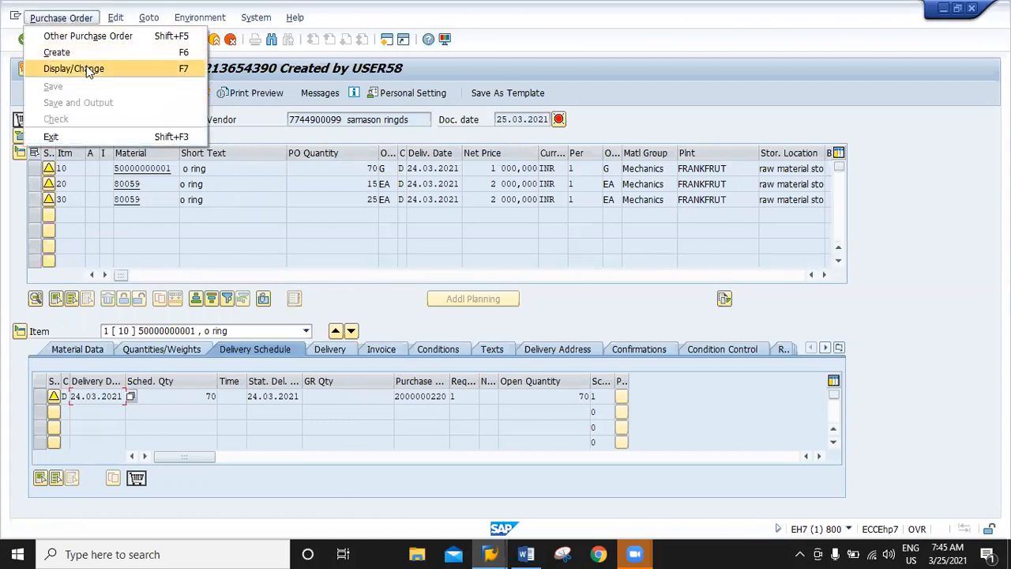
left_click(79, 69)
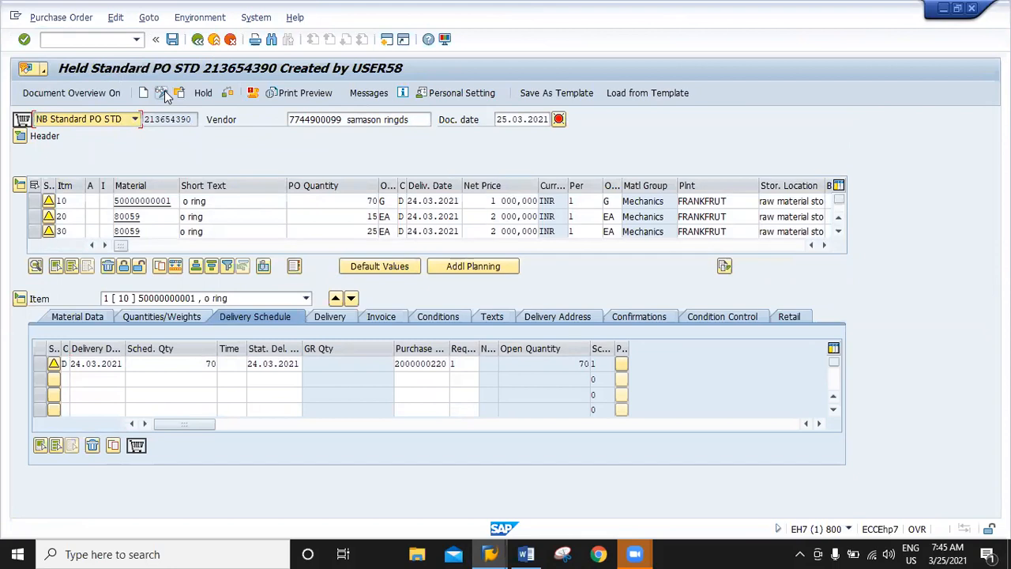
Check the held purchase order with item 30 selected, review the messages and close them
left_click(33, 232)
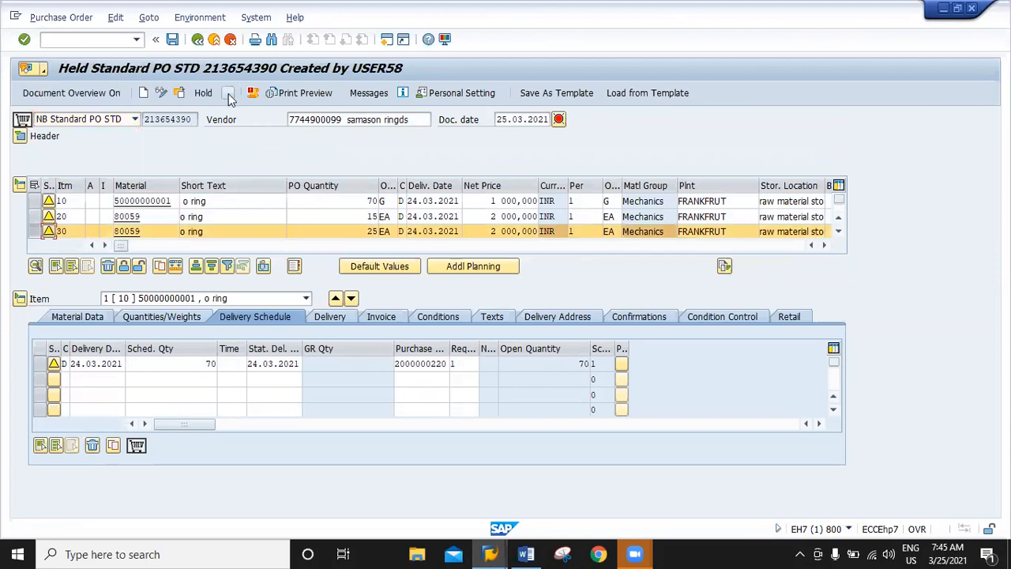
left_click(227, 93)
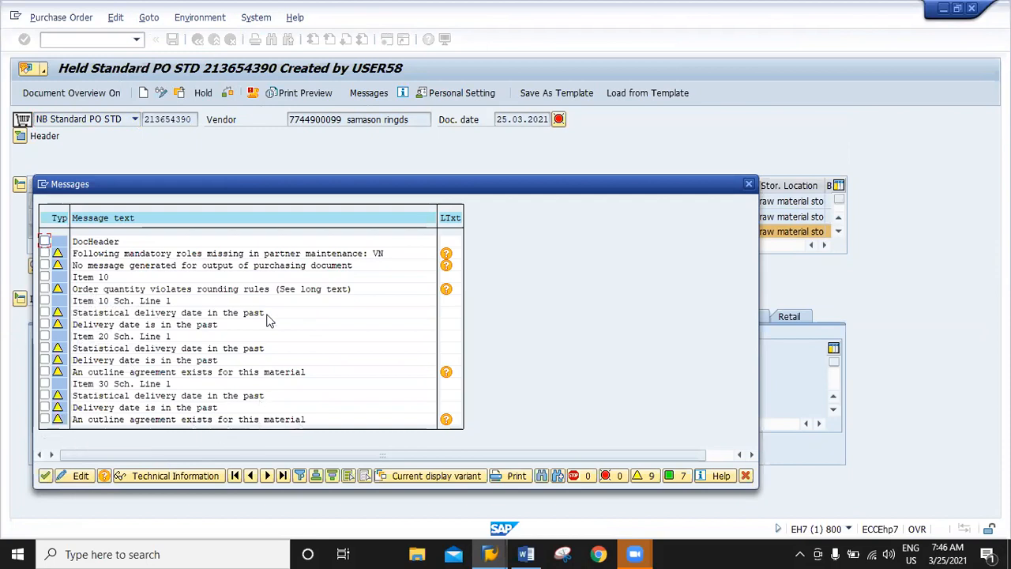
left_click_drag(261, 190, 429, 294)
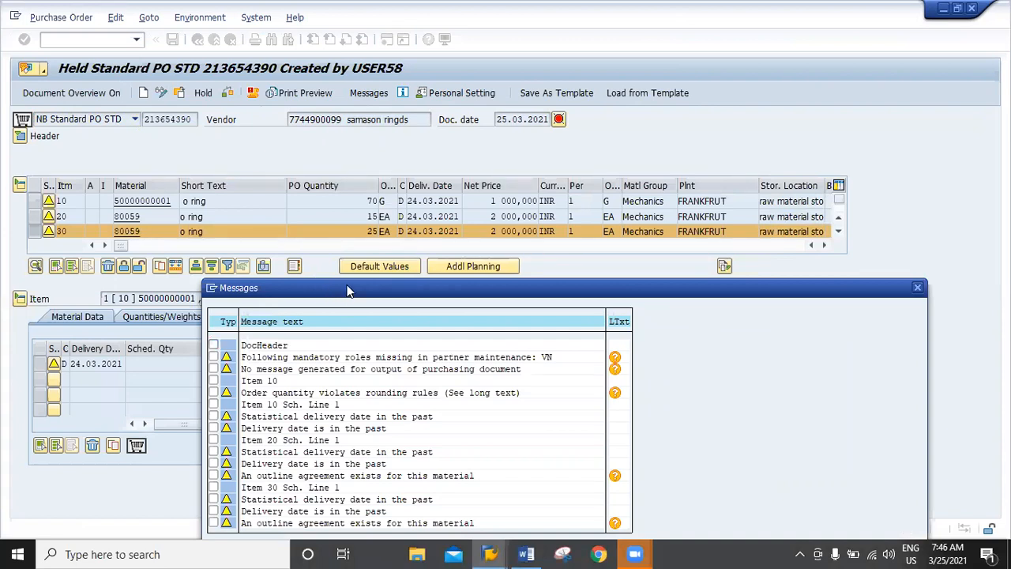
left_click_drag(347, 291, 253, 348)
left_click(823, 345)
Look over the item overview's columns and save the held purchase order
left_click(824, 244)
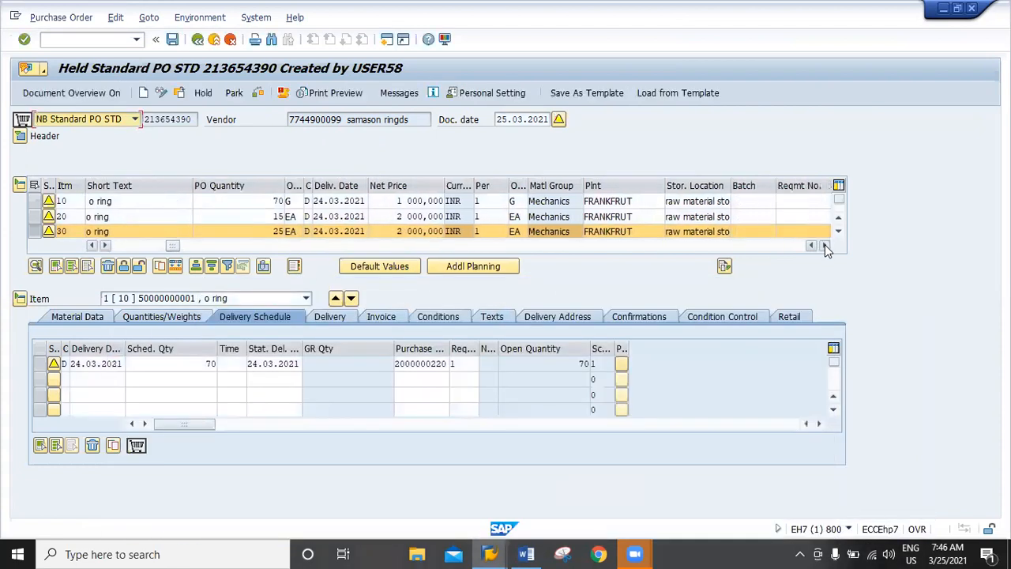
left_click(825, 244)
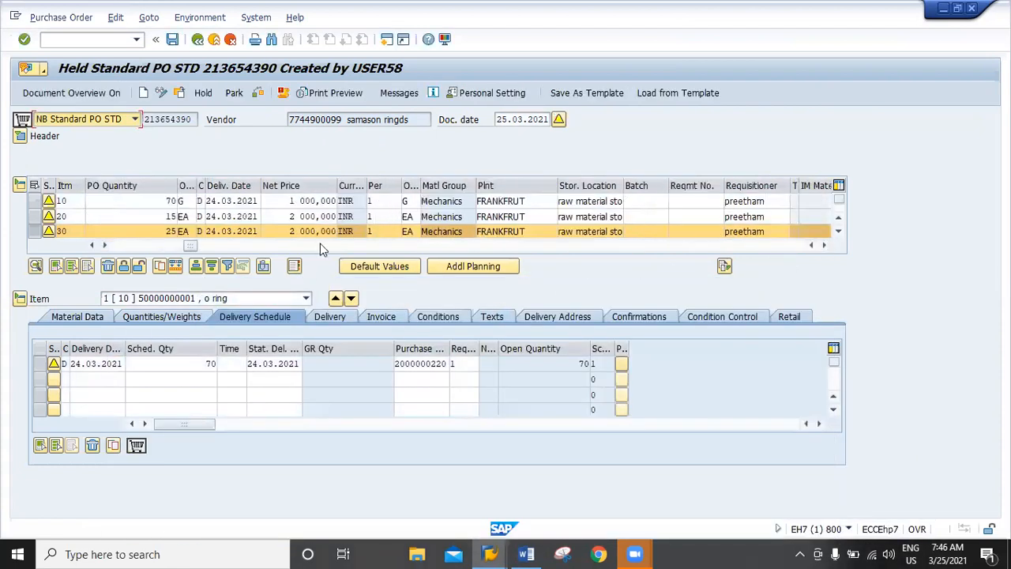
left_click(145, 247)
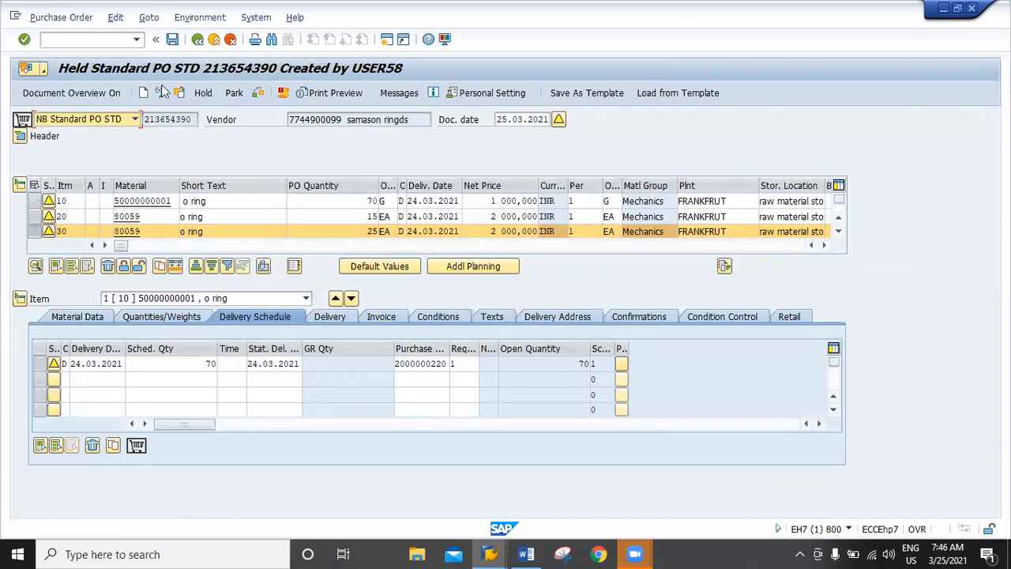
left_click(172, 41)
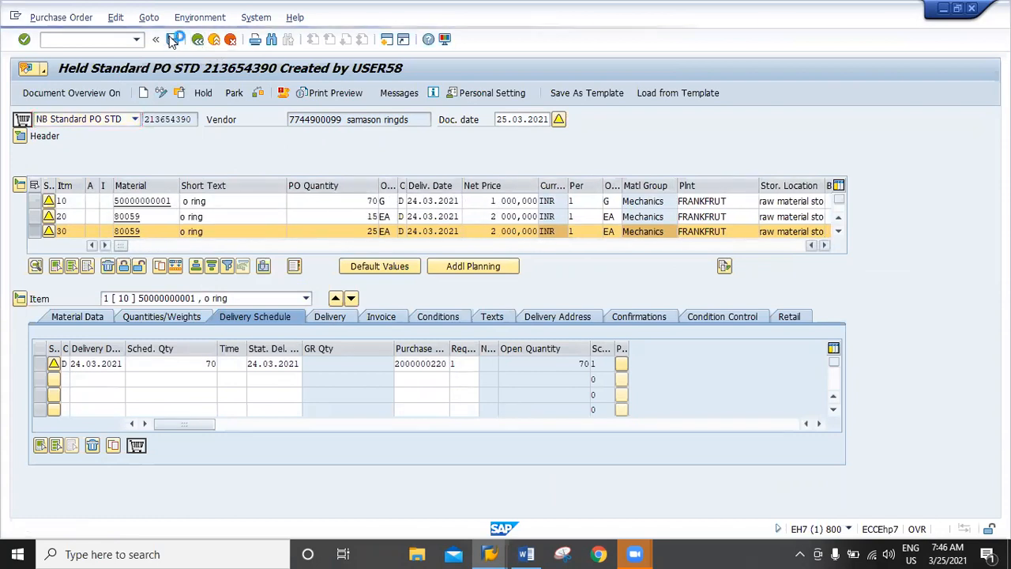
left_click(218, 288)
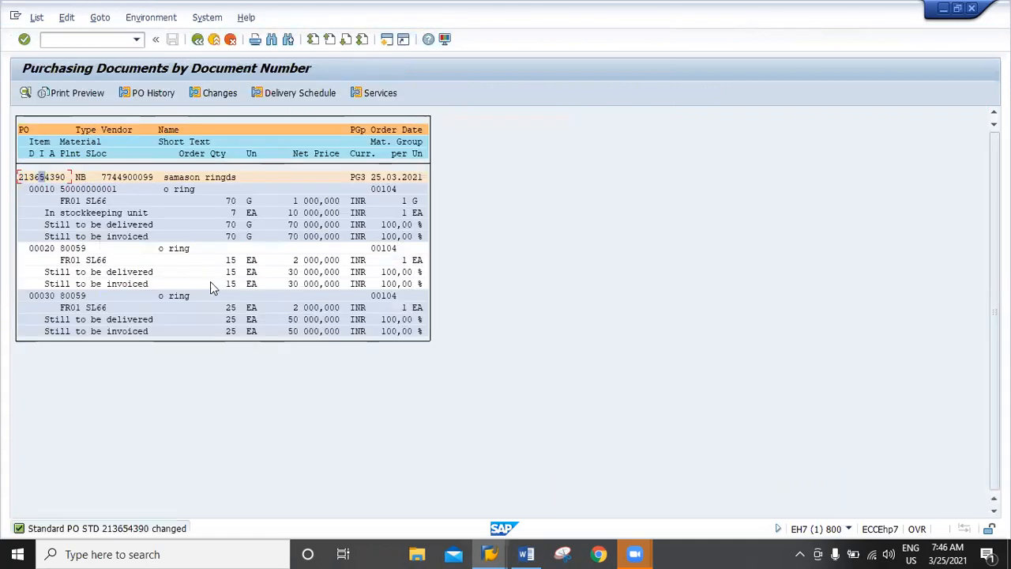
Reopen the saved purchase order from its item 20 and view that item's condition control and material number
double_click(81, 250)
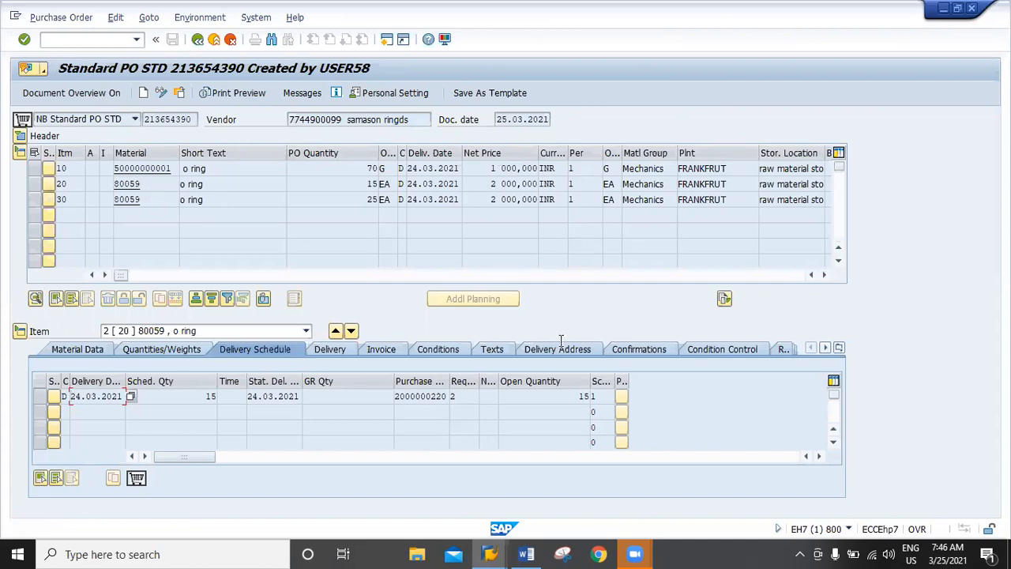
left_click(751, 352)
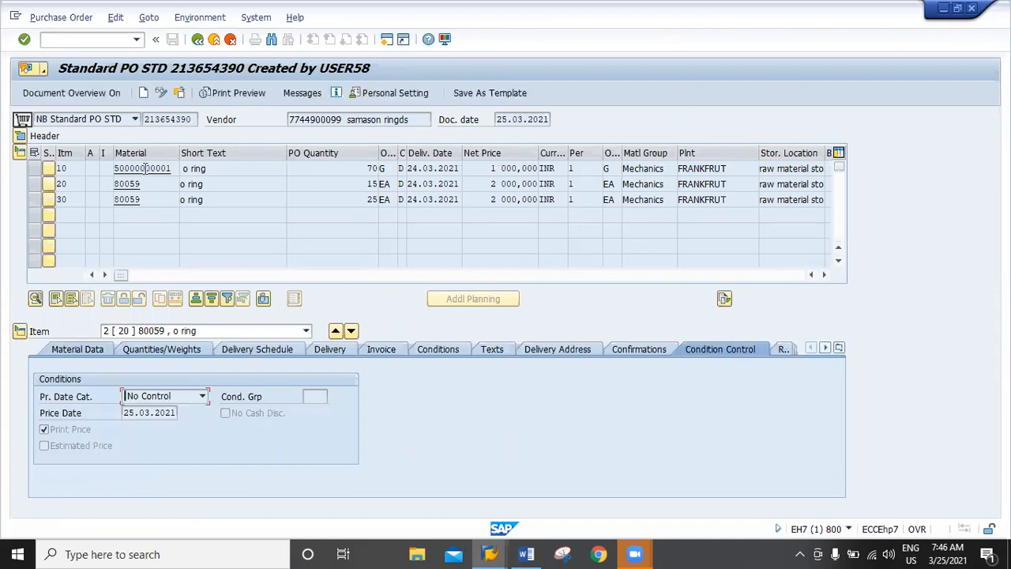
left_click_drag(150, 184, 115, 184)
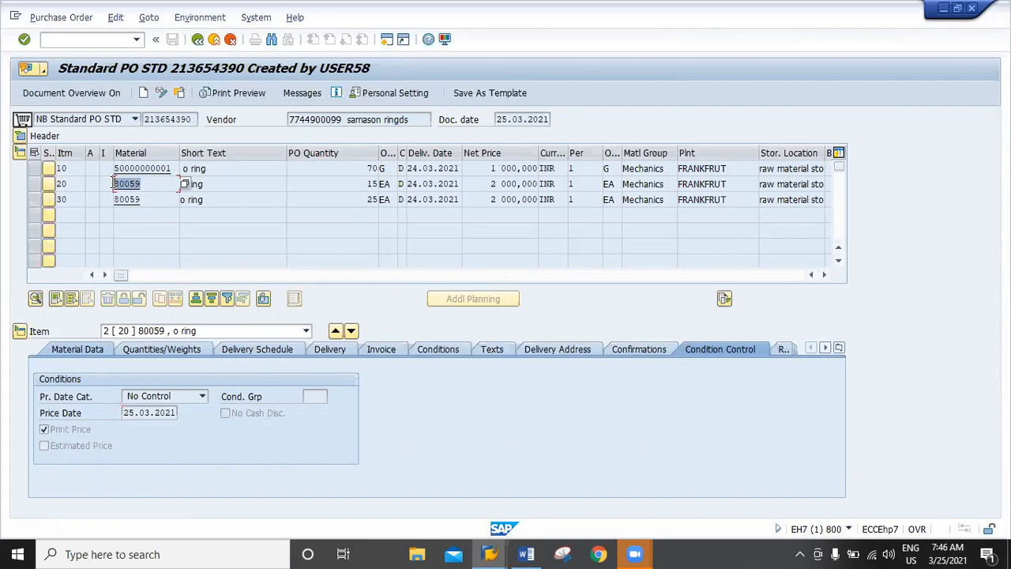
Exit the purchase order and its list, and expand the SAP menu through Logistics, Materials Management and Purchasing to Outline Agreement
left_click(216, 42)
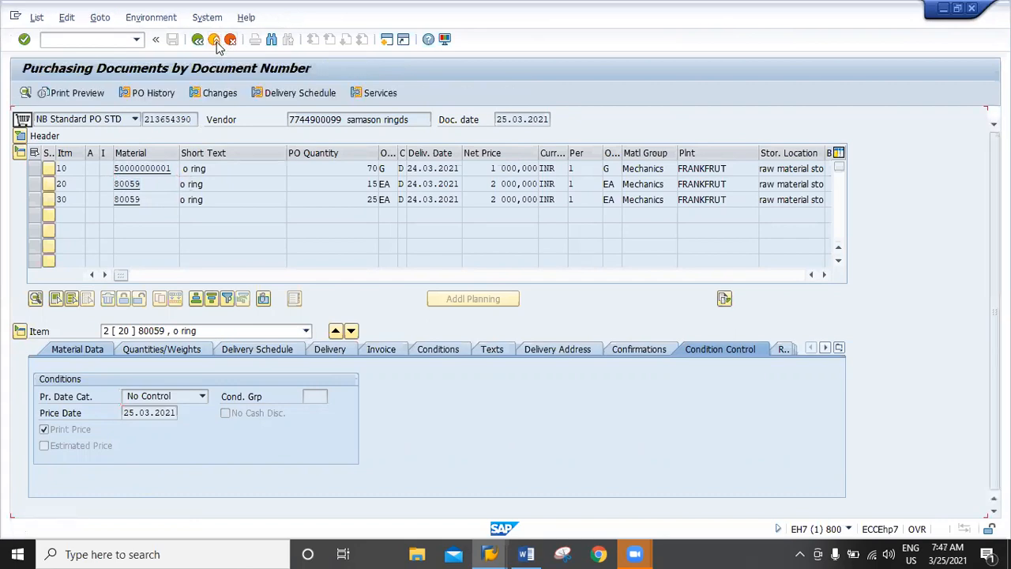
left_click(217, 42)
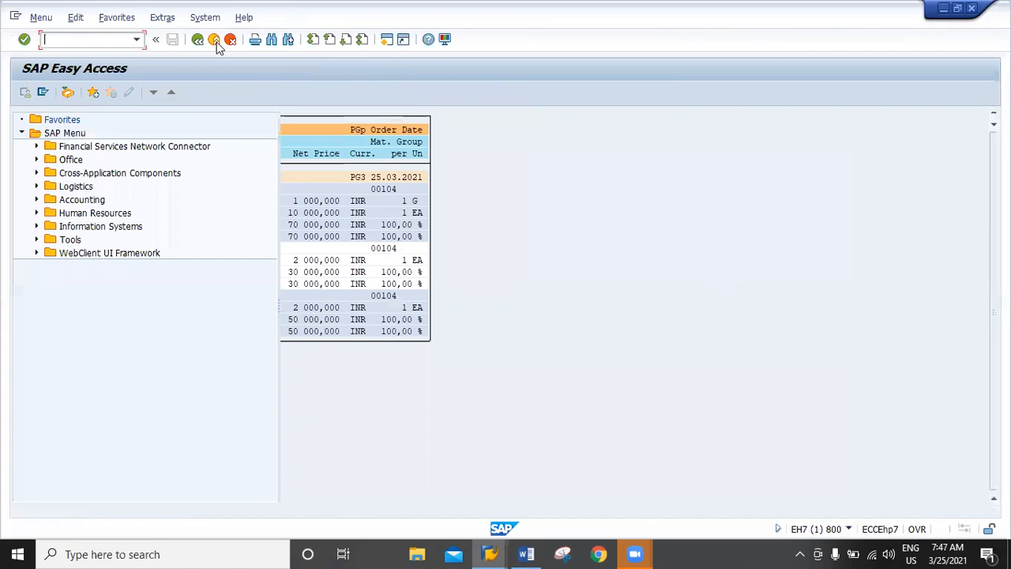
left_click(37, 188)
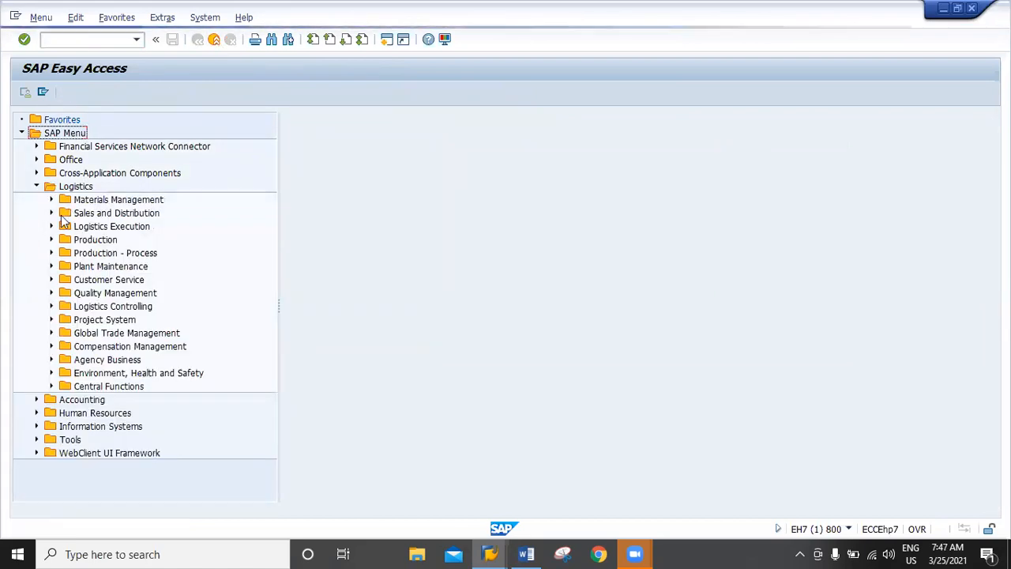
left_click(51, 200)
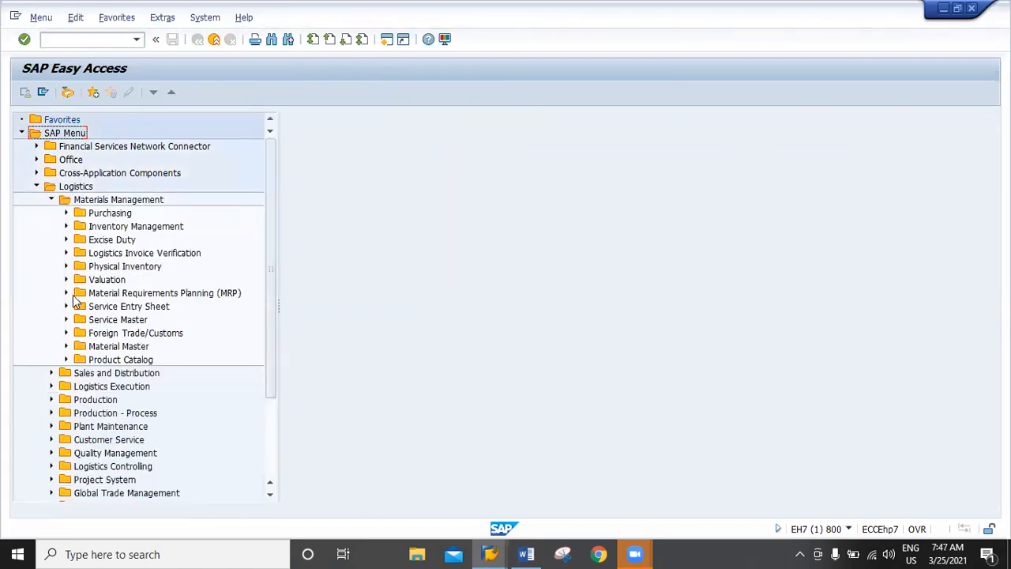
left_click(66, 214)
left_click(82, 254)
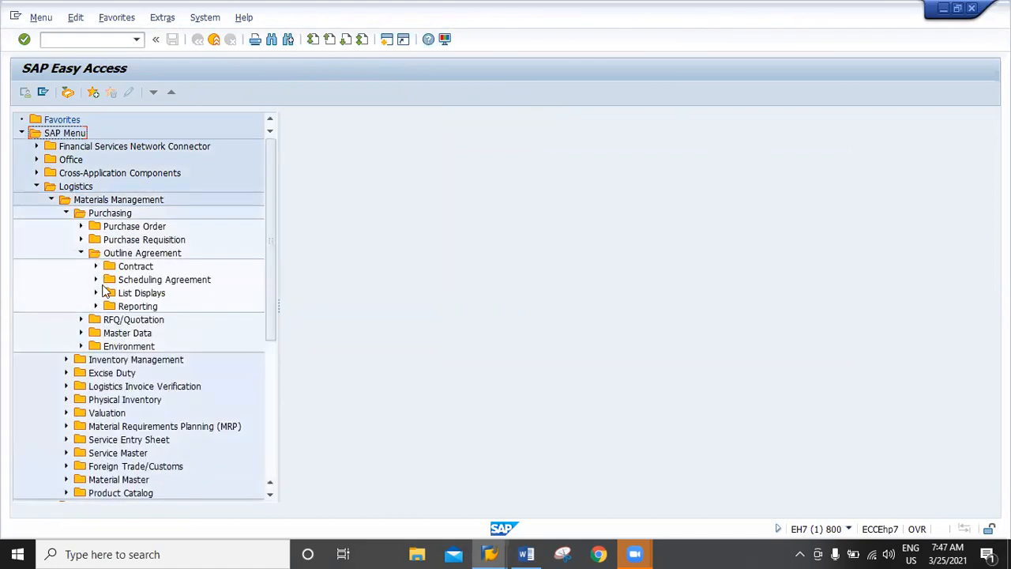
Look through the Contract transactions under Outline Agreement, including Messages and Follow-On Functions
left_click(94, 267)
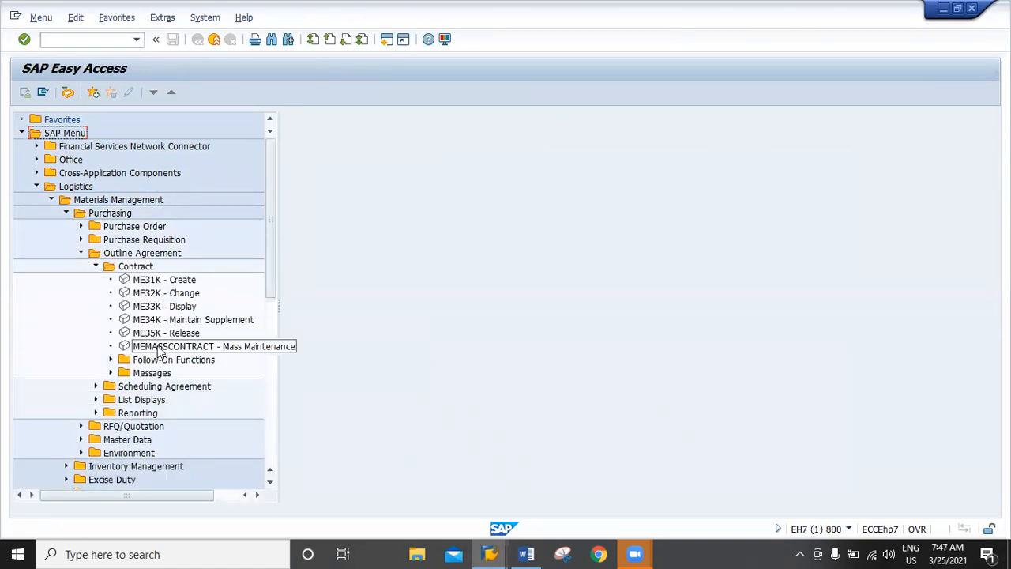
left_click(110, 374)
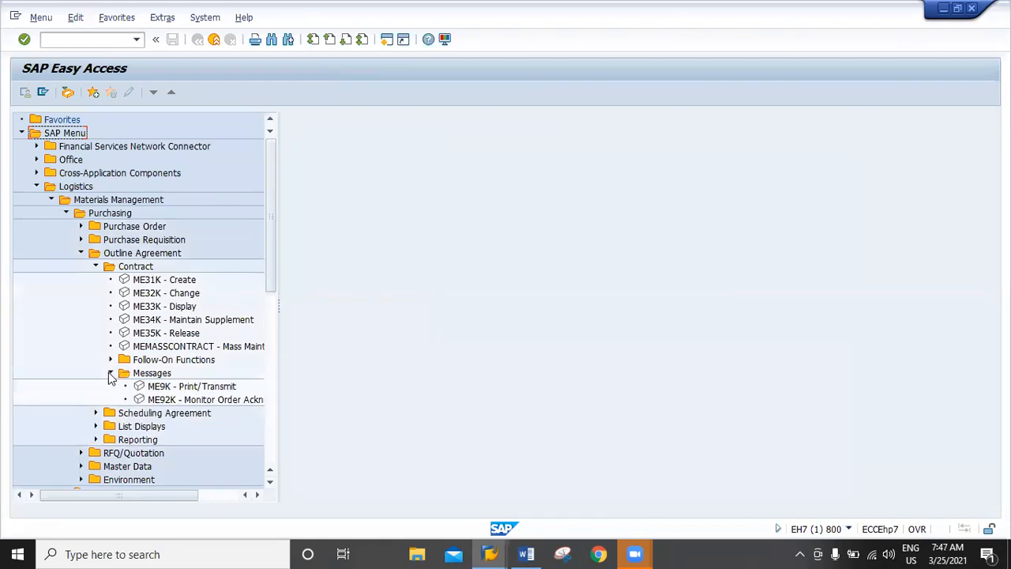
left_click(110, 360)
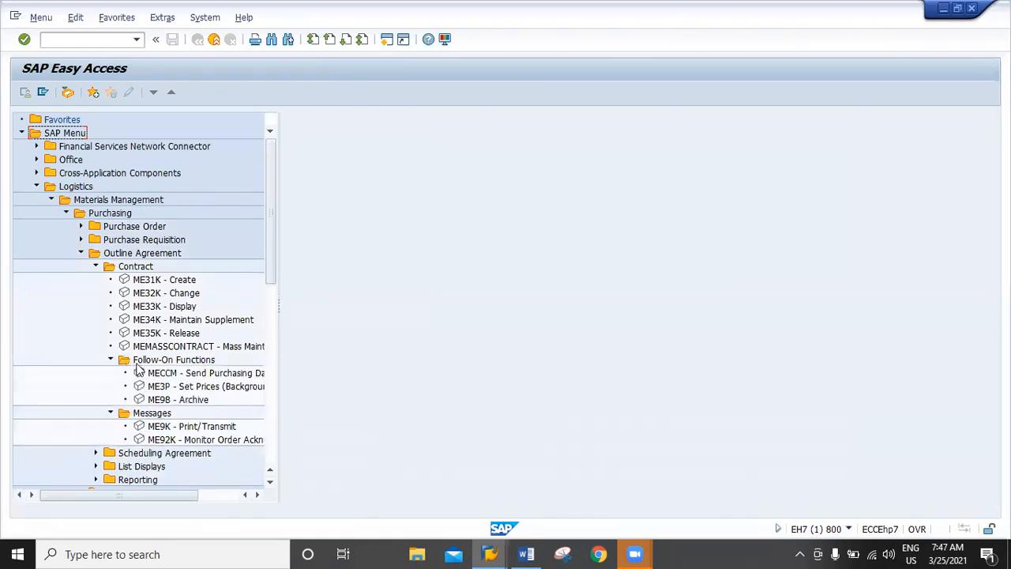
scroll(127, 395, "down", 1)
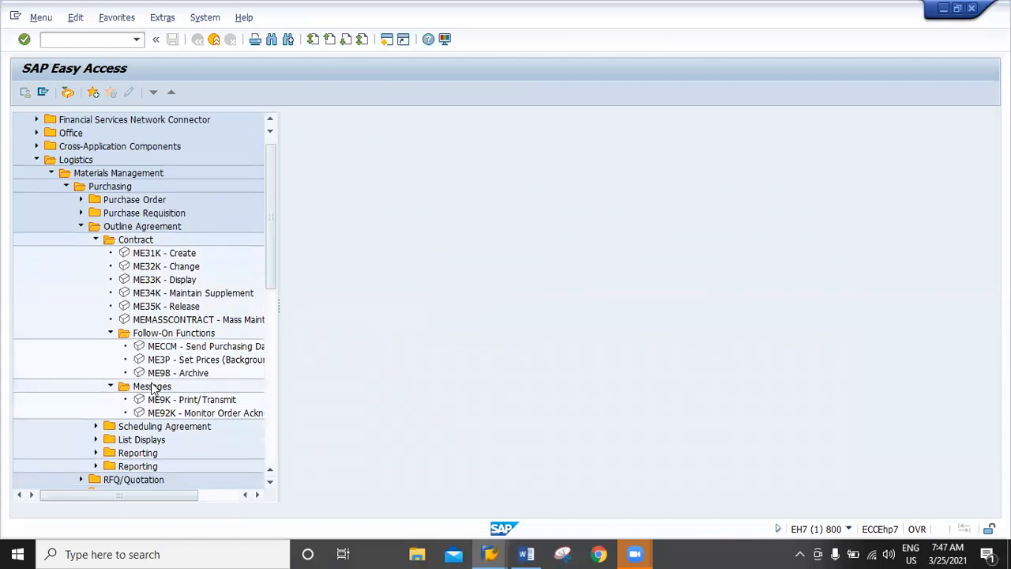
Start ME3M - By Material from the Outline Agreement list displays
left_click(96, 440)
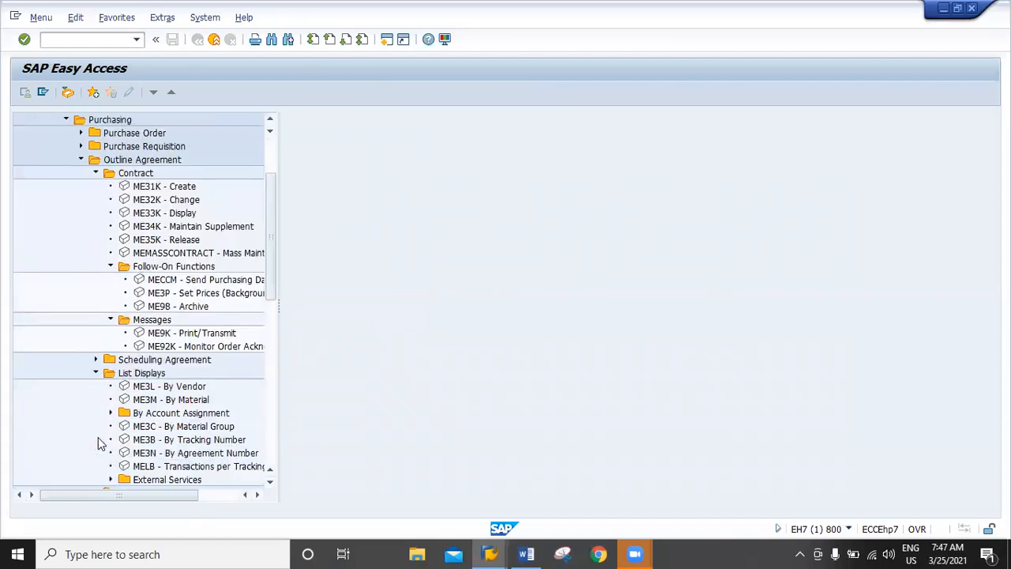
left_click(172, 401)
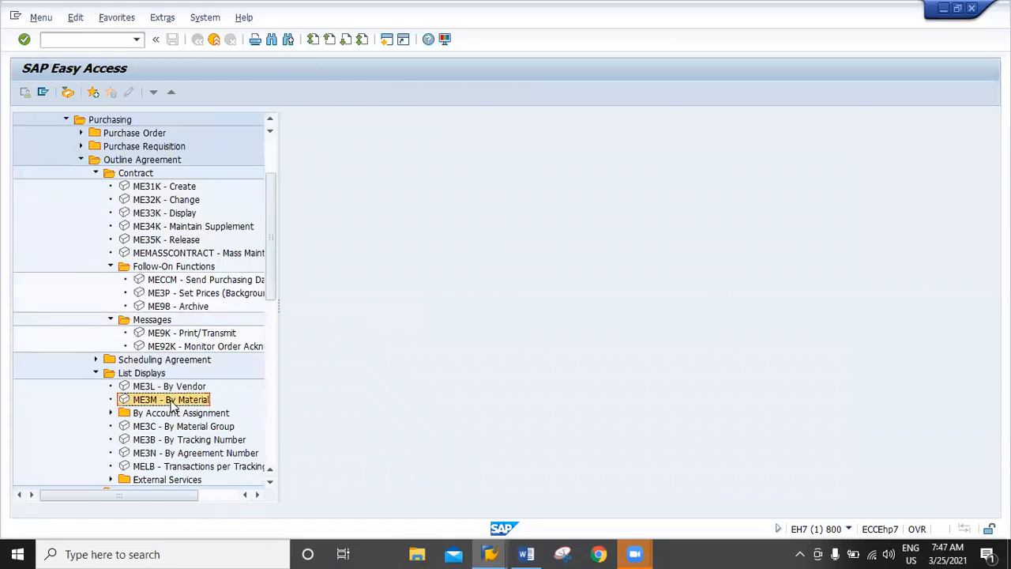
double_click(172, 401)
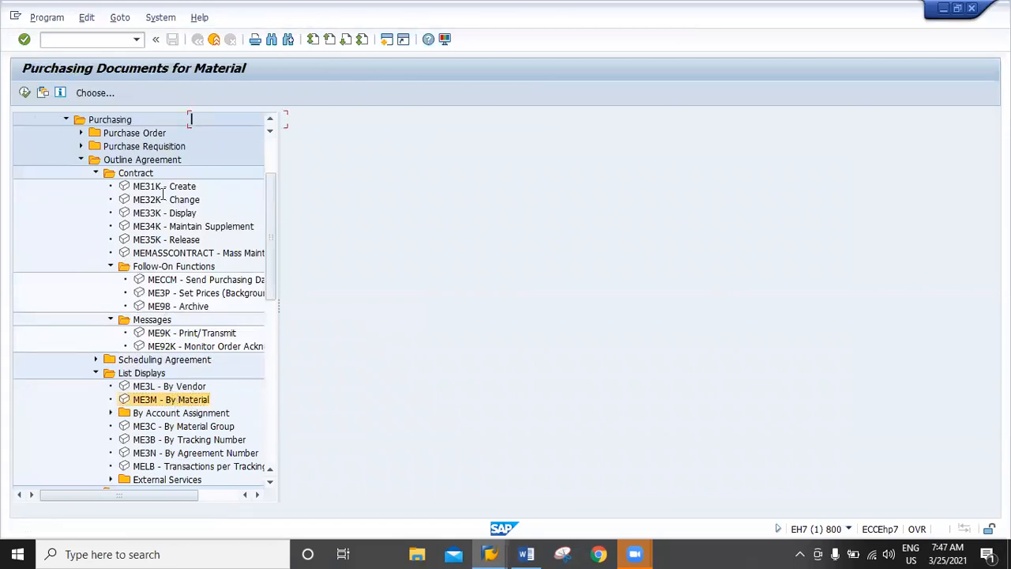
Find material 80059 by the description "o ring", set it as the material and run the purchasing documents list
key("ctrl+v")
left_click_drag(253, 117, 169, 128)
left_click(299, 118)
left_click(265, 121)
left_click(289, 122)
left_click(288, 120)
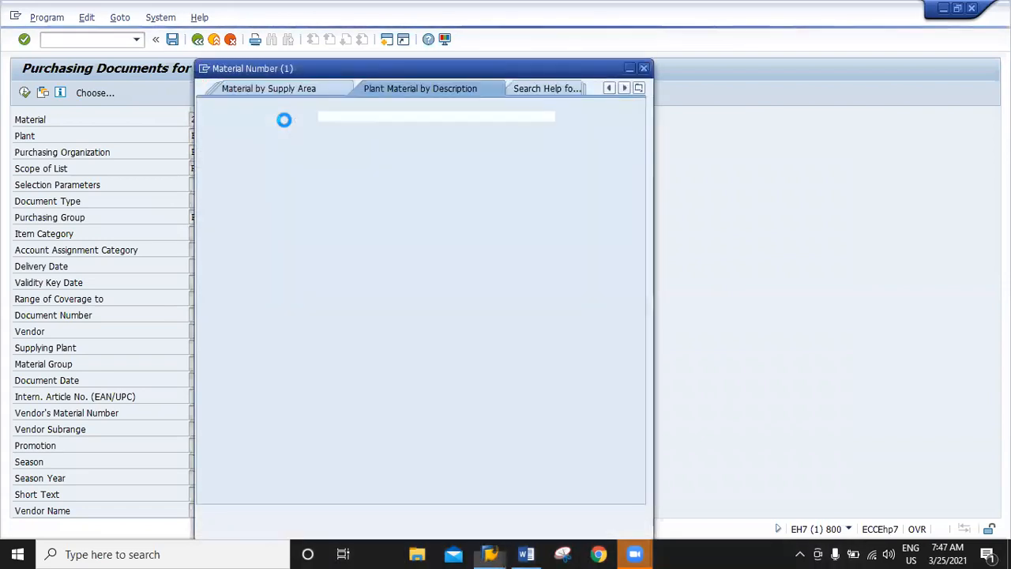
type("o ring")
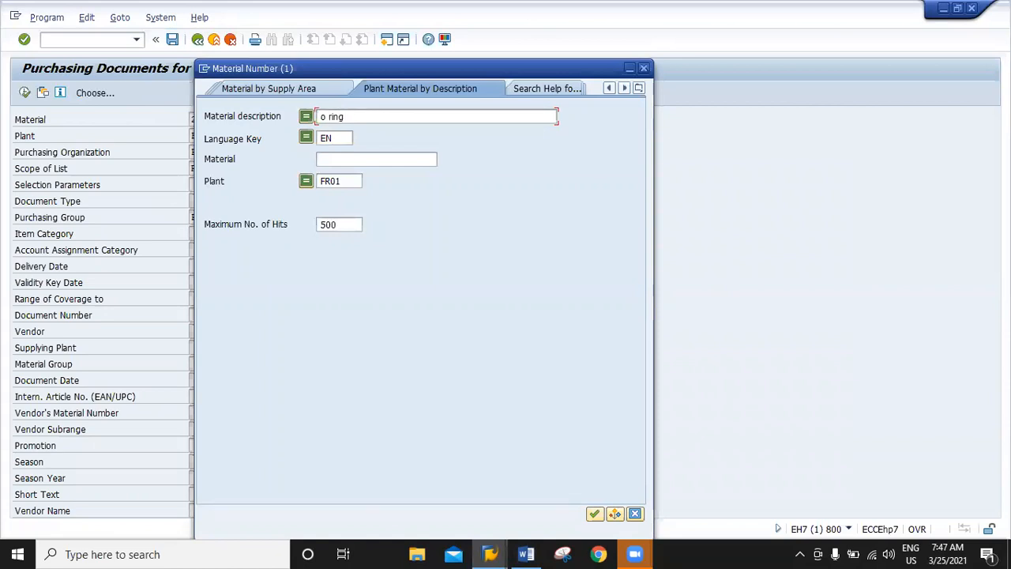
key("Return")
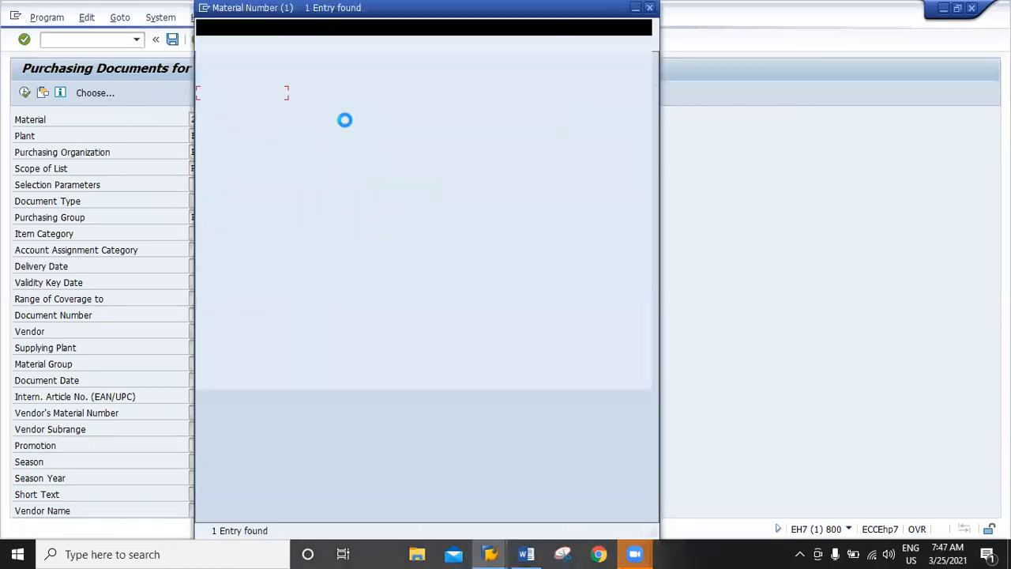
double_click(354, 94)
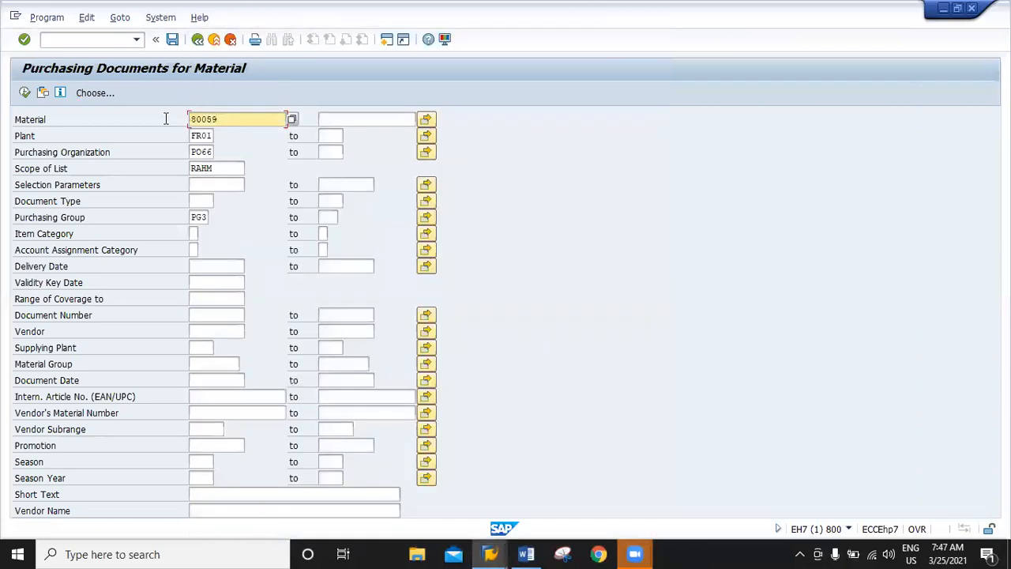
left_click(25, 93)
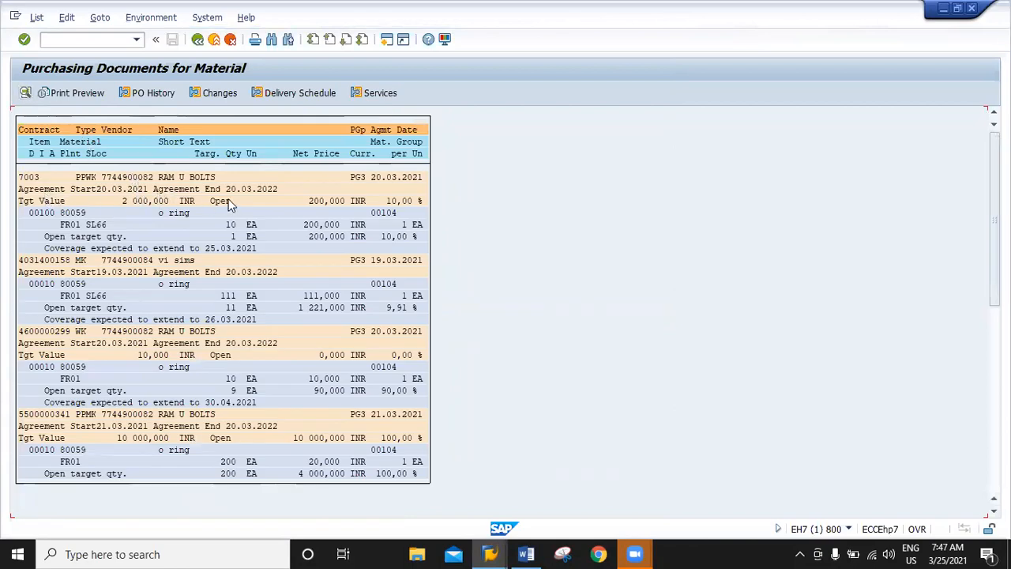
Open the first listed RAM U BOLTS contract of type PPWK, review item 100's release order documentation and return to the list
double_click(30, 178)
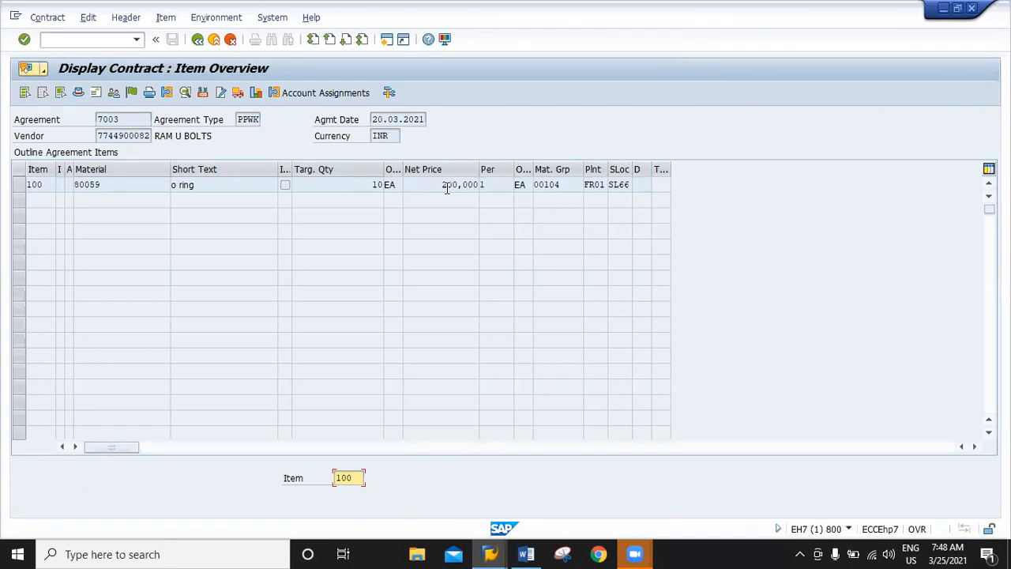
left_click(256, 92)
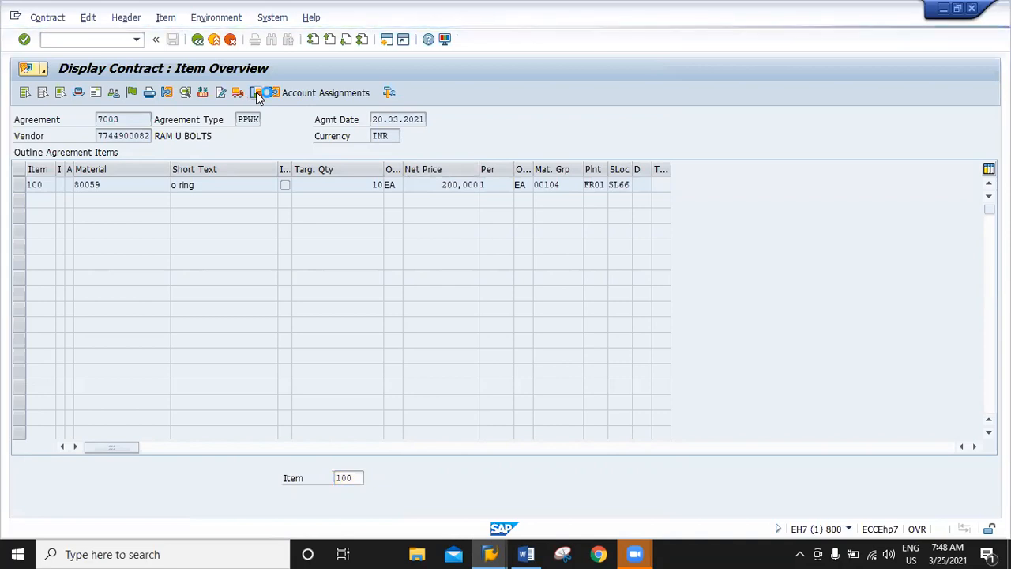
left_click(19, 184)
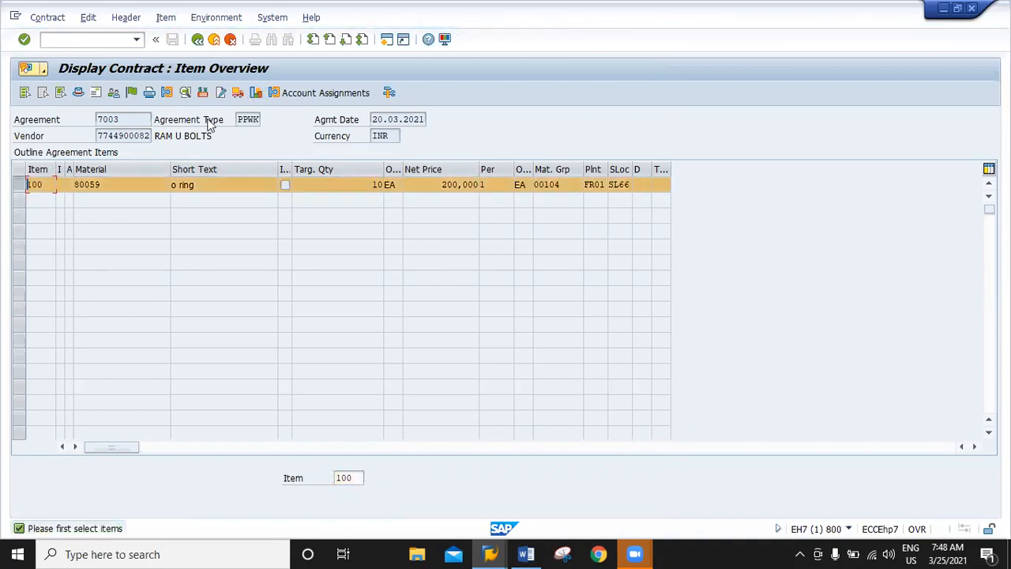
left_click(256, 92)
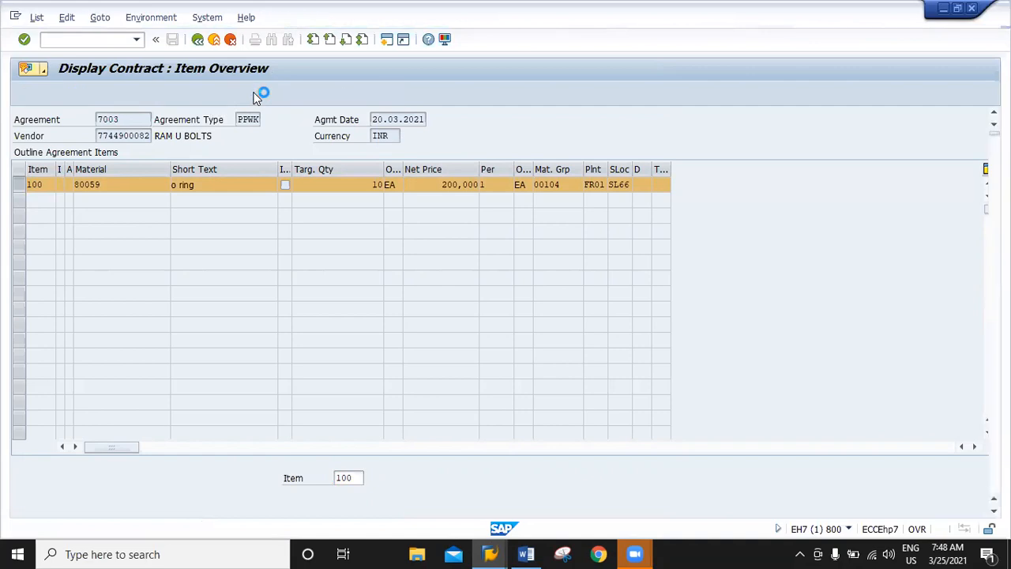
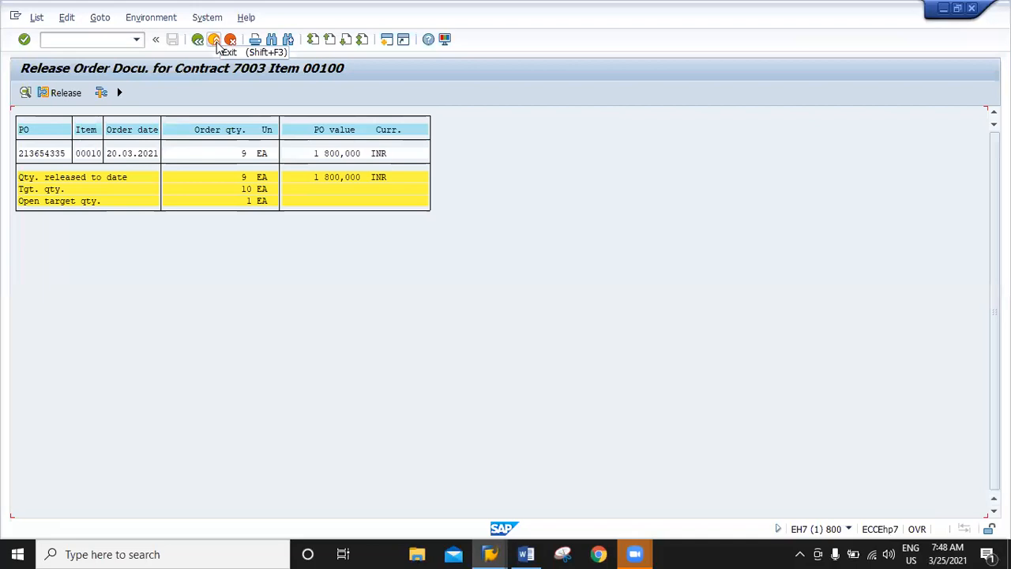
left_click(214, 40)
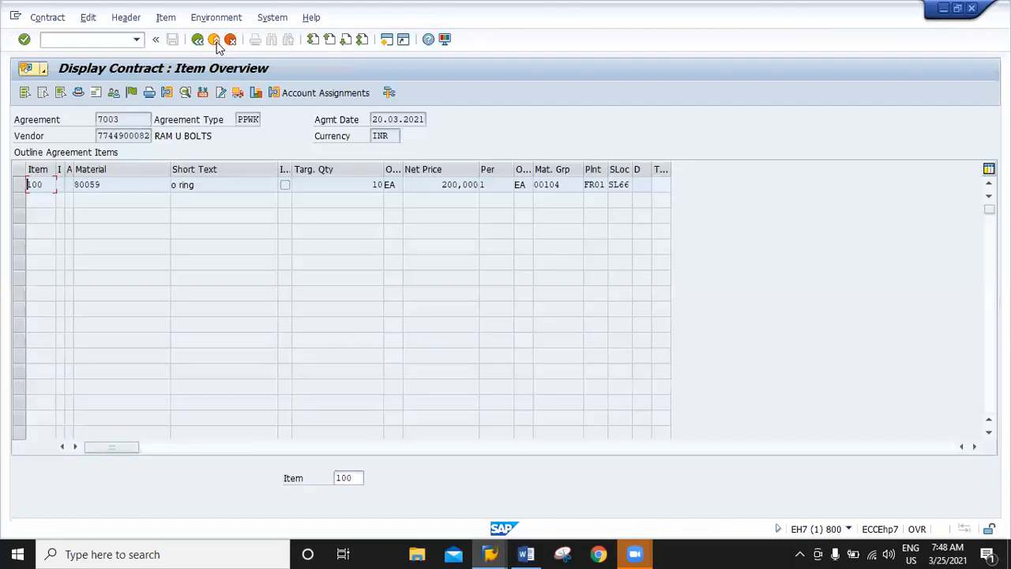
left_click(218, 45)
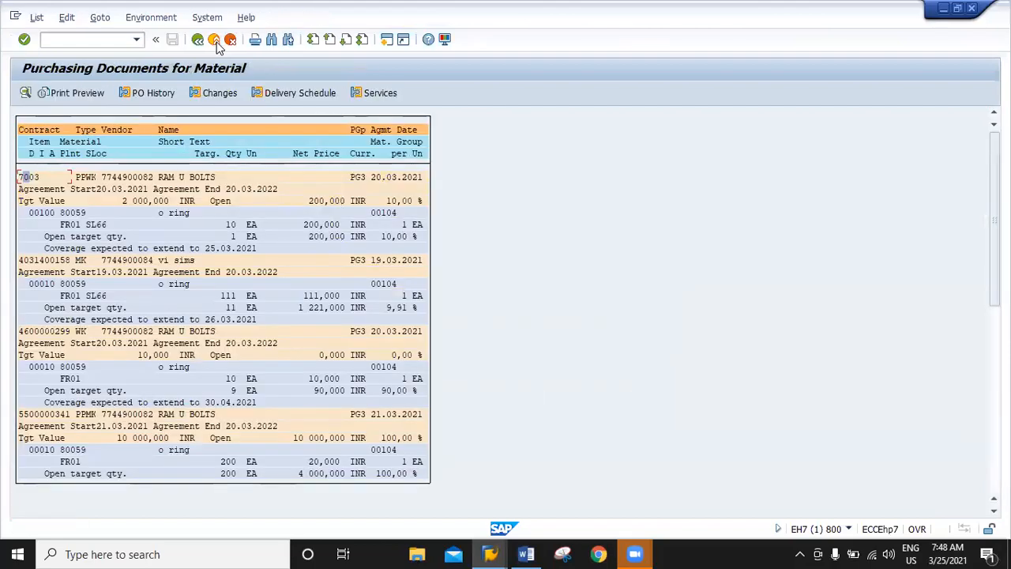